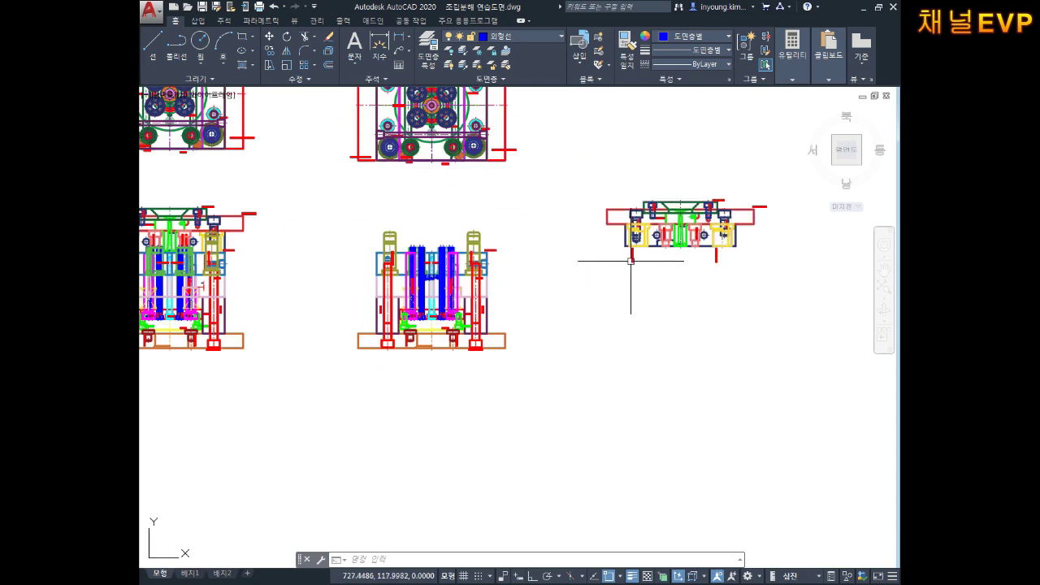
# Examine the separated fixed-side and movable-side section views in the mold assembly drawing, including the part labels.
pyautogui.moveTo(695, 213); pyautogui.dragTo(731, 210, button='middle')
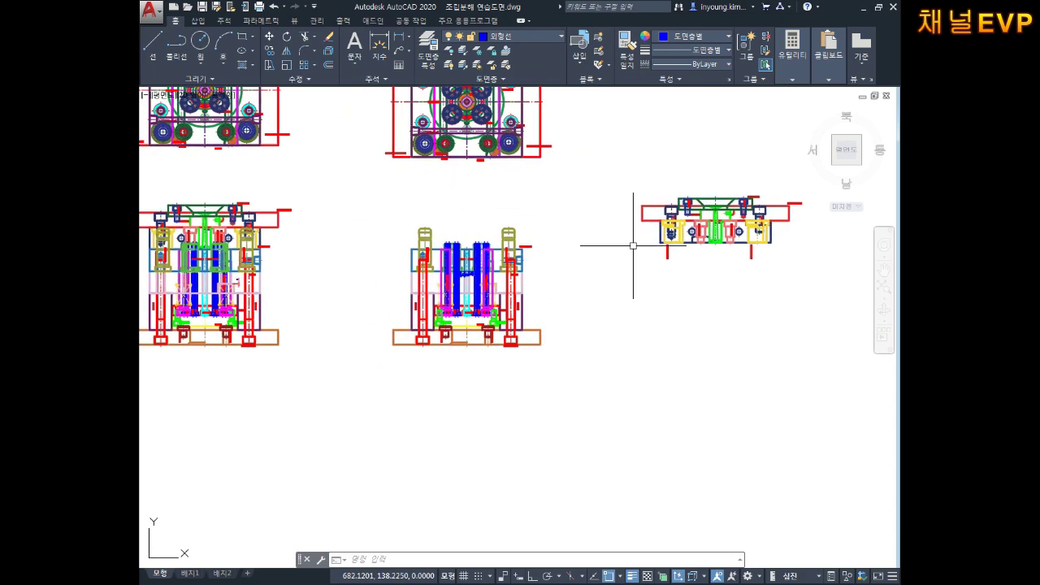
pyautogui.moveTo(520, 237); pyautogui.dragTo(536, 238, button='middle')
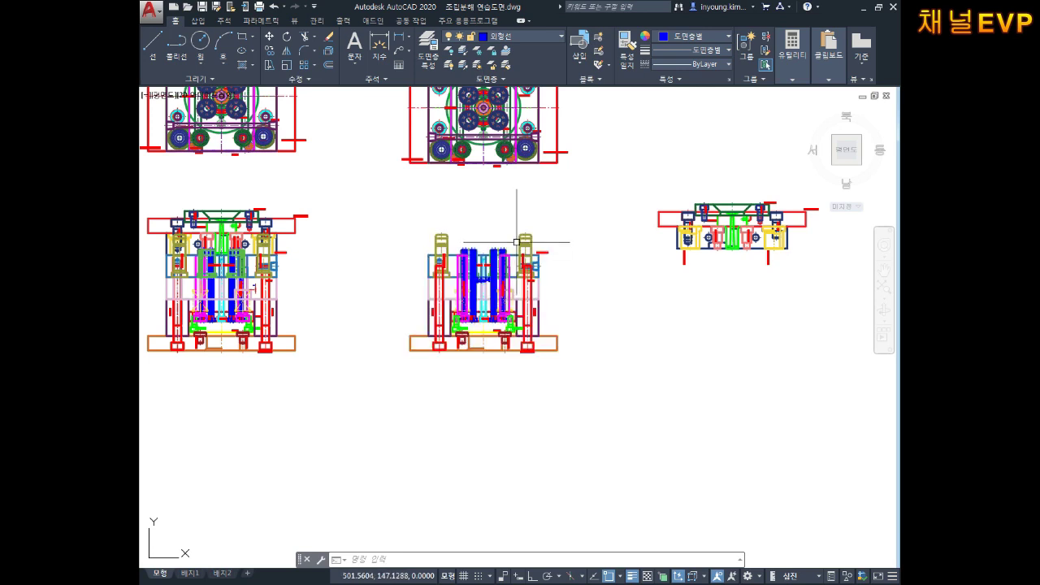
pyautogui.moveTo(650, 268); pyautogui.dragTo(651, 278, button='middle')
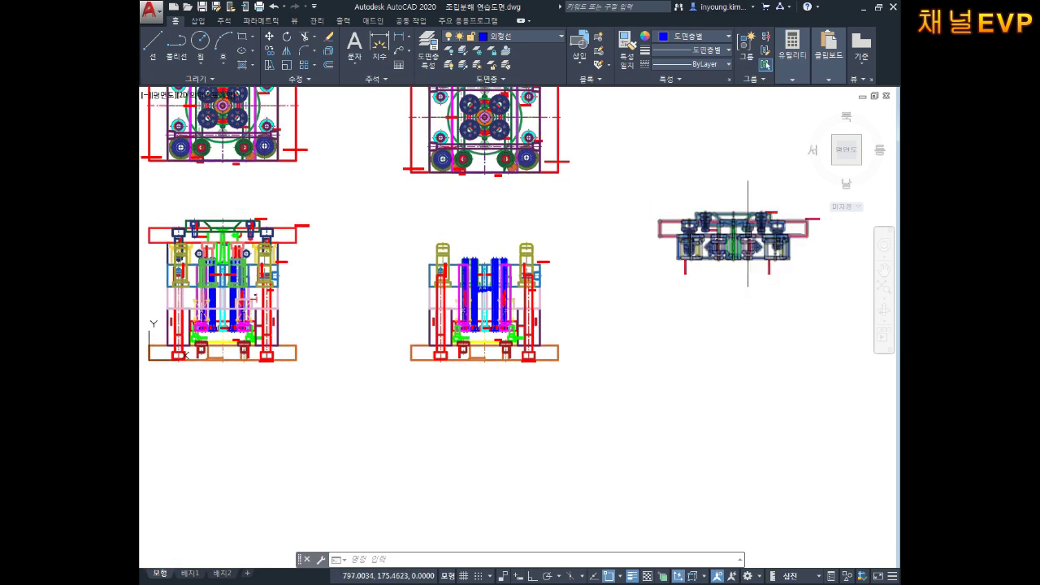
pyautogui.scroll(6, 712, 228)
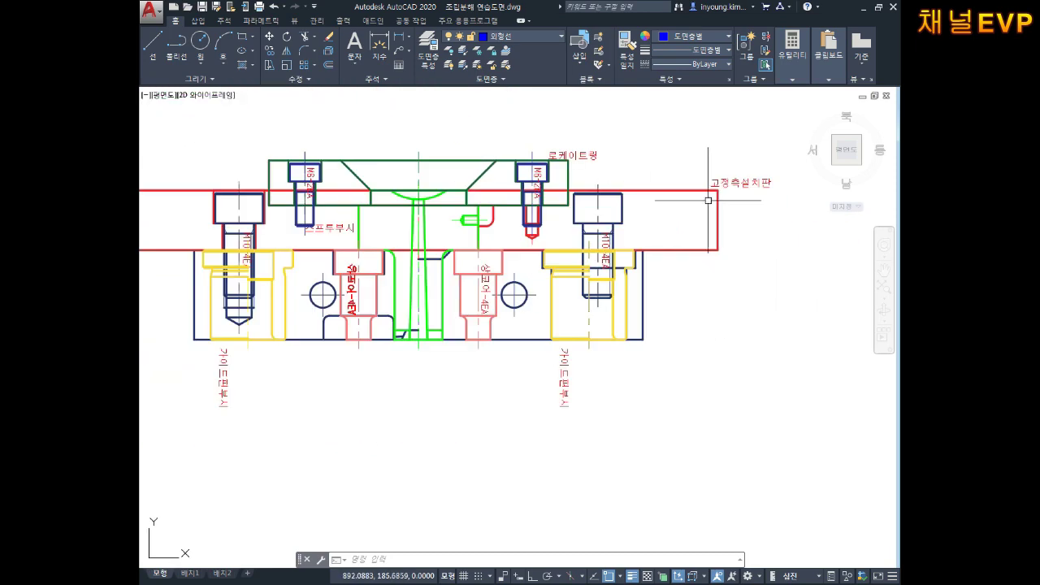
pyautogui.scroll(-2, 708, 201)
pyautogui.moveTo(592, 251); pyautogui.dragTo(758, 224, button='middle')
pyautogui.moveTo(521, 258); pyautogui.dragTo(674, 219, button='middle')
pyautogui.moveTo(532, 291); pyautogui.dragTo(615, 258, button='middle')
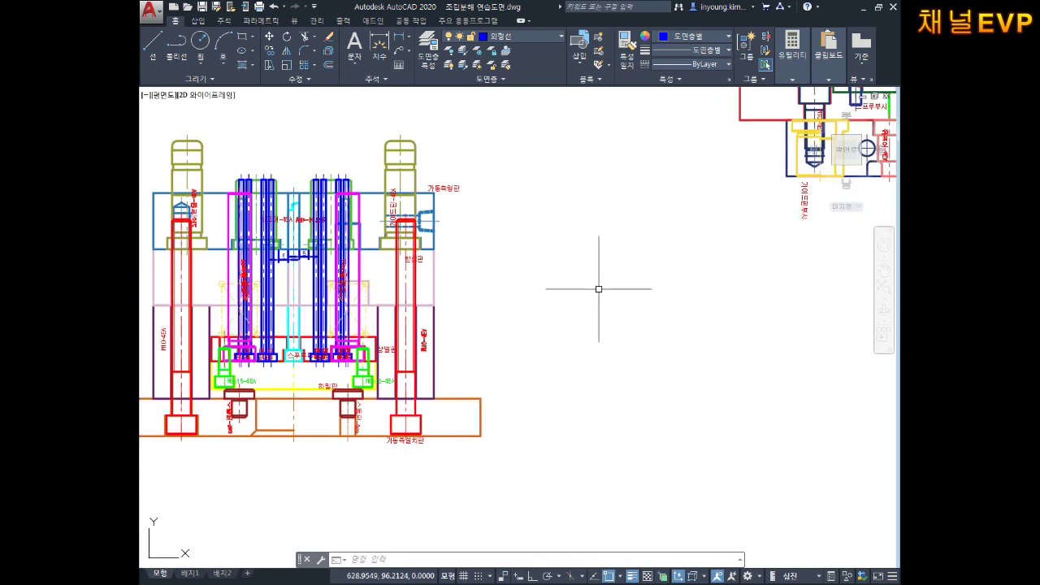
pyautogui.scroll(-4, 539, 304)
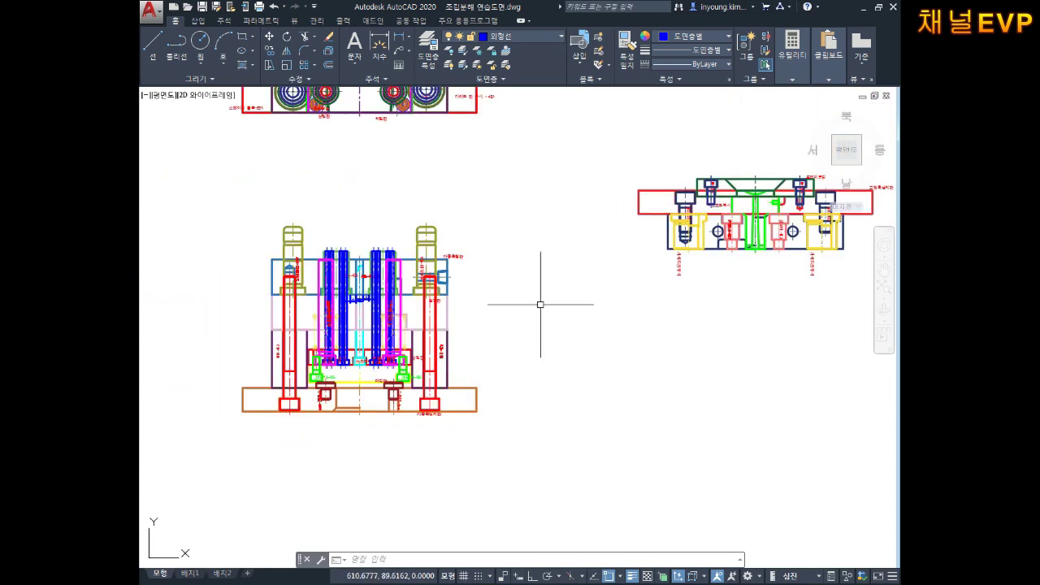
pyautogui.moveTo(569, 291); pyautogui.dragTo(529, 304, button='middle')
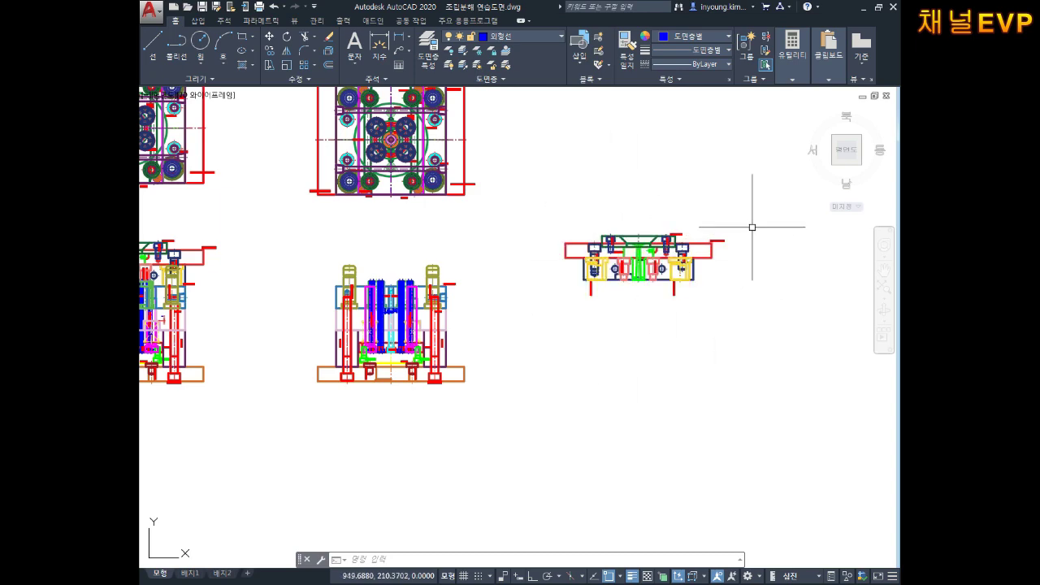
pyautogui.scroll(5, 715, 246)
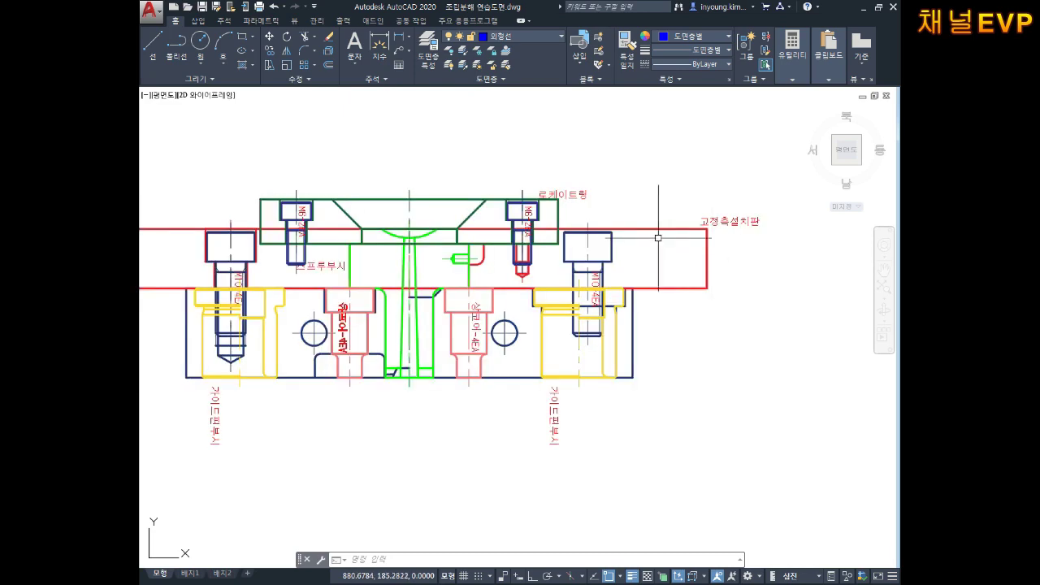
pyautogui.scroll(-3, 602, 170)
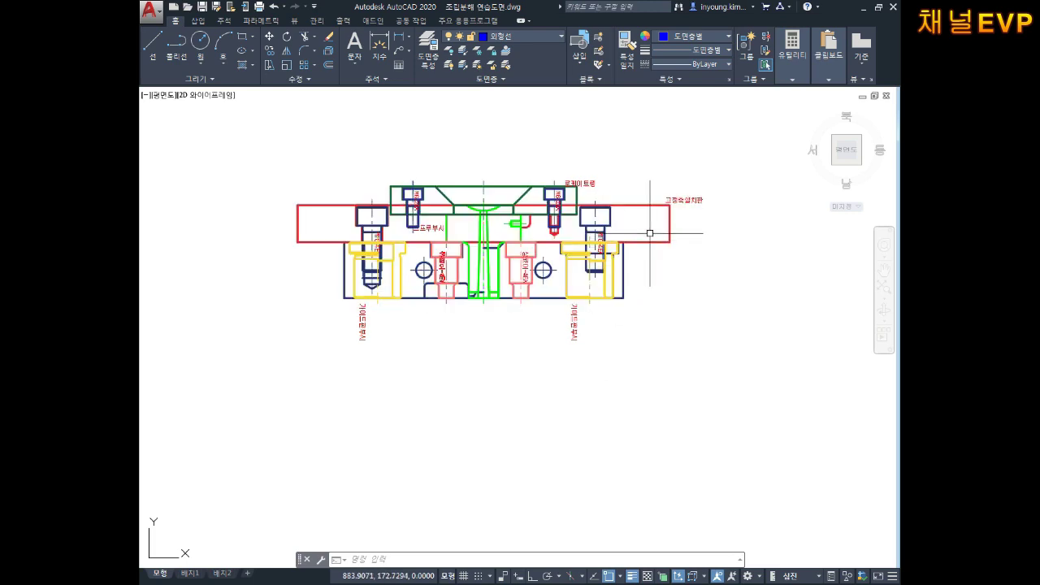
pyautogui.scroll(-2, 592, 241)
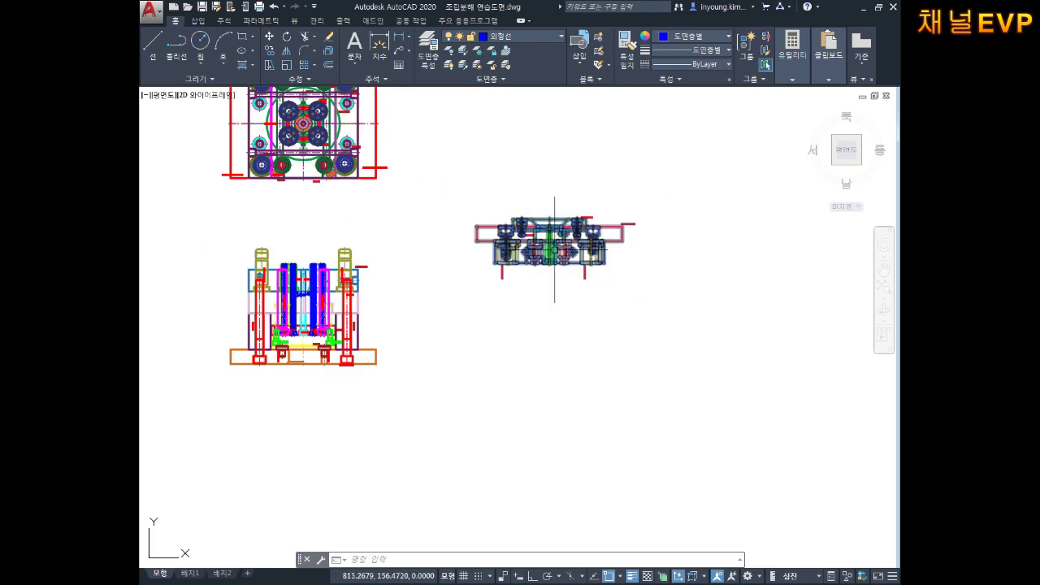
pyautogui.moveTo(504, 242); pyautogui.dragTo(627, 214, button='middle')
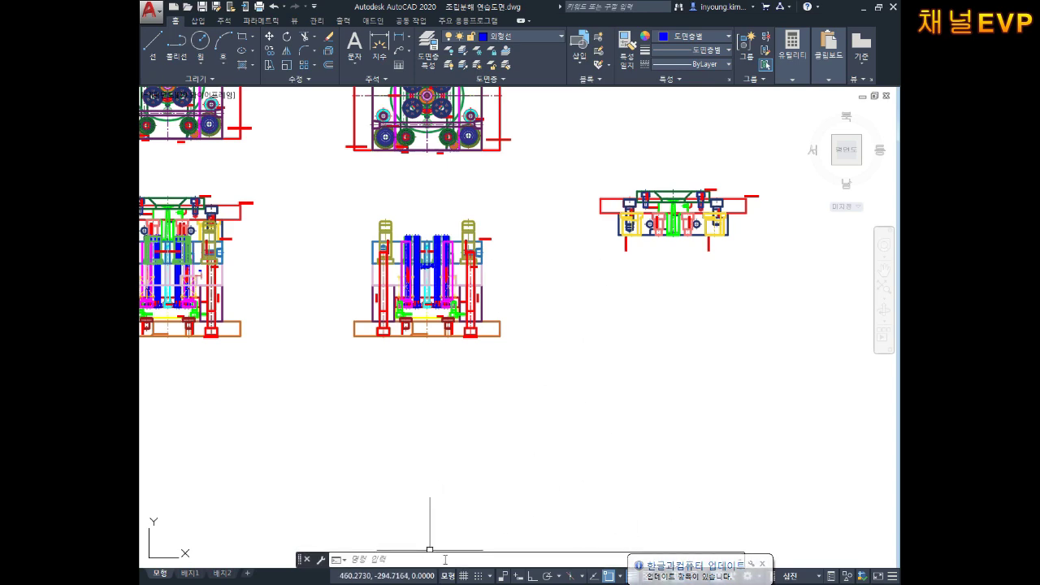
# Switch to NX and create a new millimetre model part named 8번가동측설치판.
pyautogui.hotkey('alt', 'Tab')
pyautogui.scroll(-3, 647, 305)
pyautogui.moveTo(647, 305); pyautogui.dragTo(684, 259, button='middle')
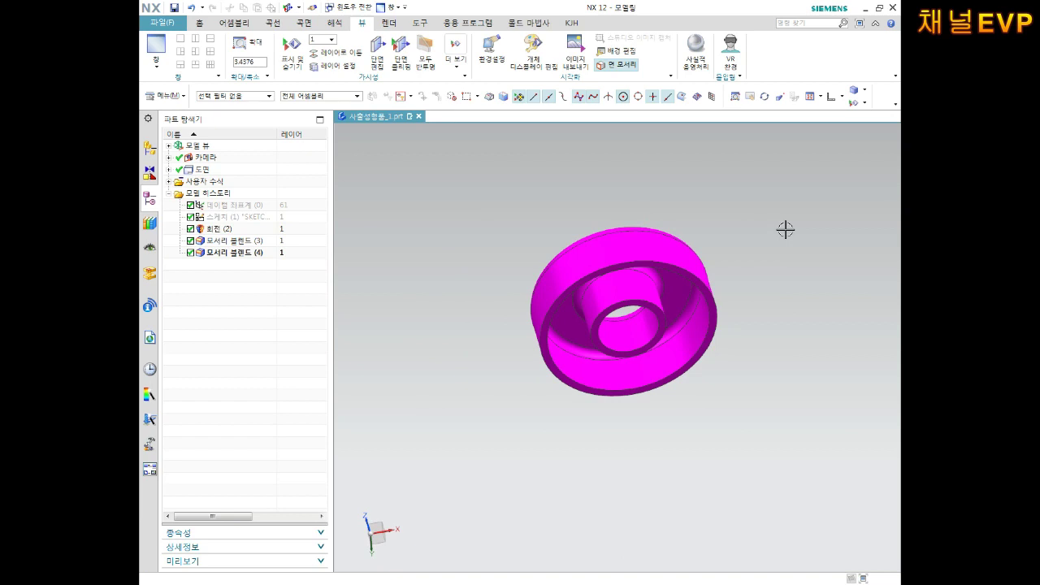
pyautogui.click(165, 22)
pyautogui.click(181, 41)
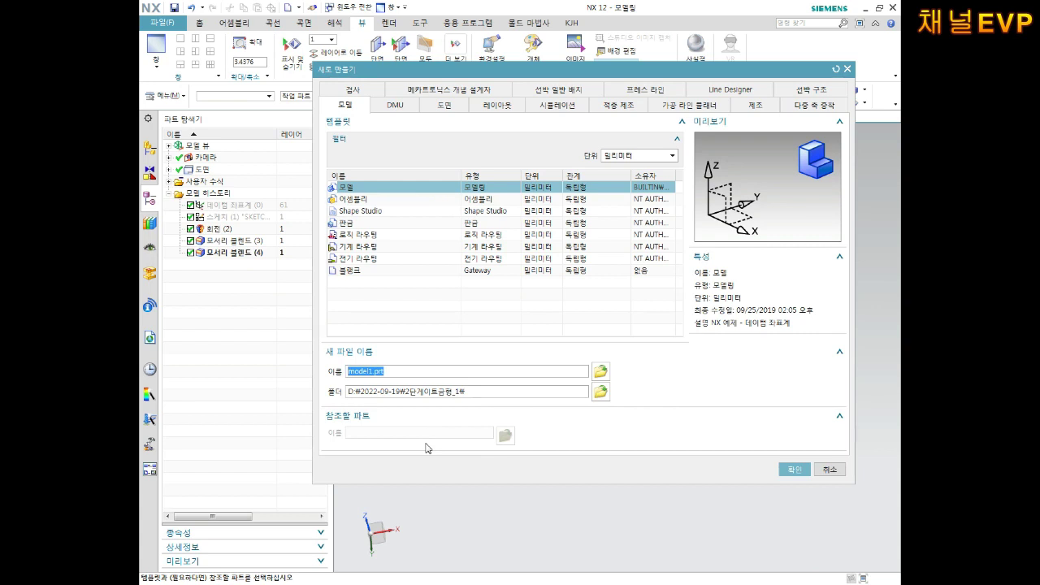
pyautogui.write('ㅂ')
pyautogui.write('번가')
pyautogui.write('공축')
pyautogui.write('설치판')
pyautogui.press('Return')
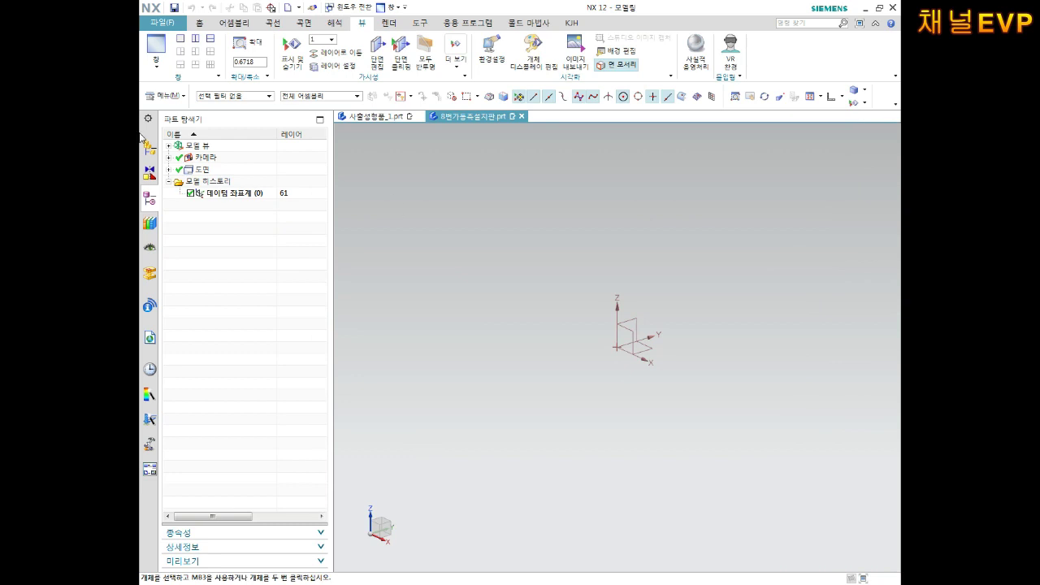
# Create a sketch on the XY plane of the datum coordinate system.
pyautogui.click(200, 23)
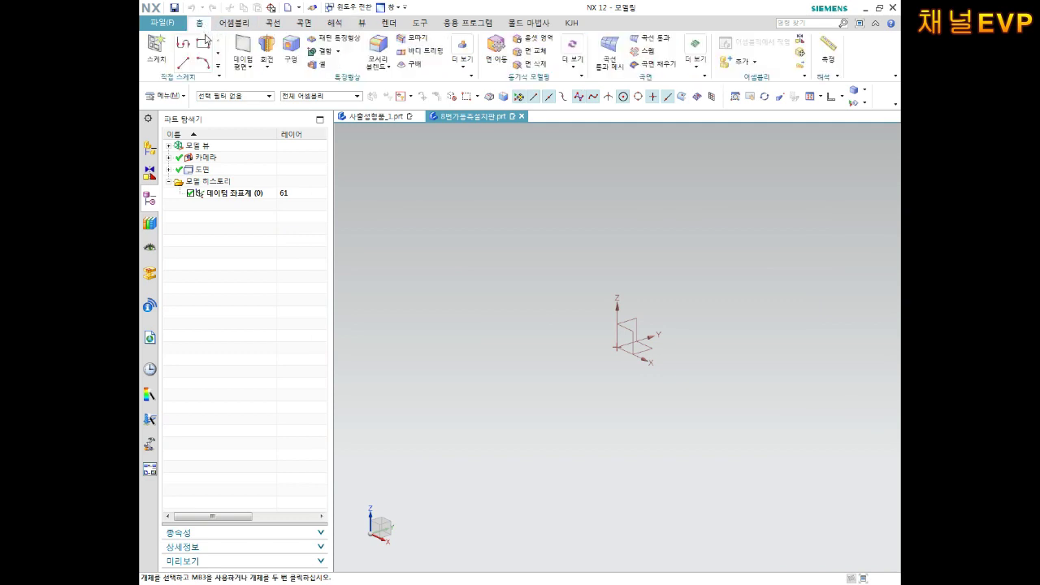
pyautogui.click(156, 49)
pyautogui.click(616, 347)
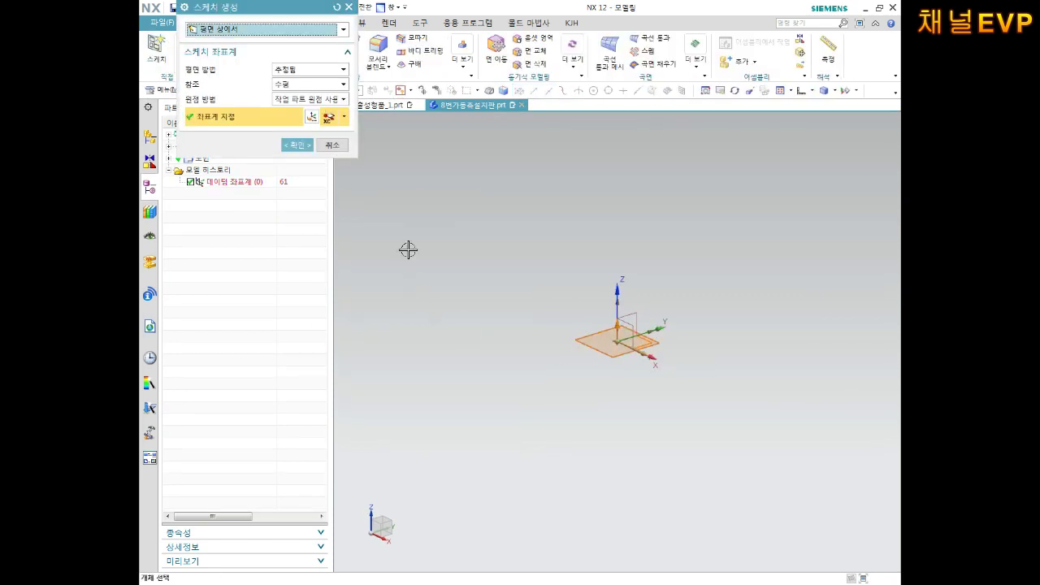
pyautogui.click(298, 144)
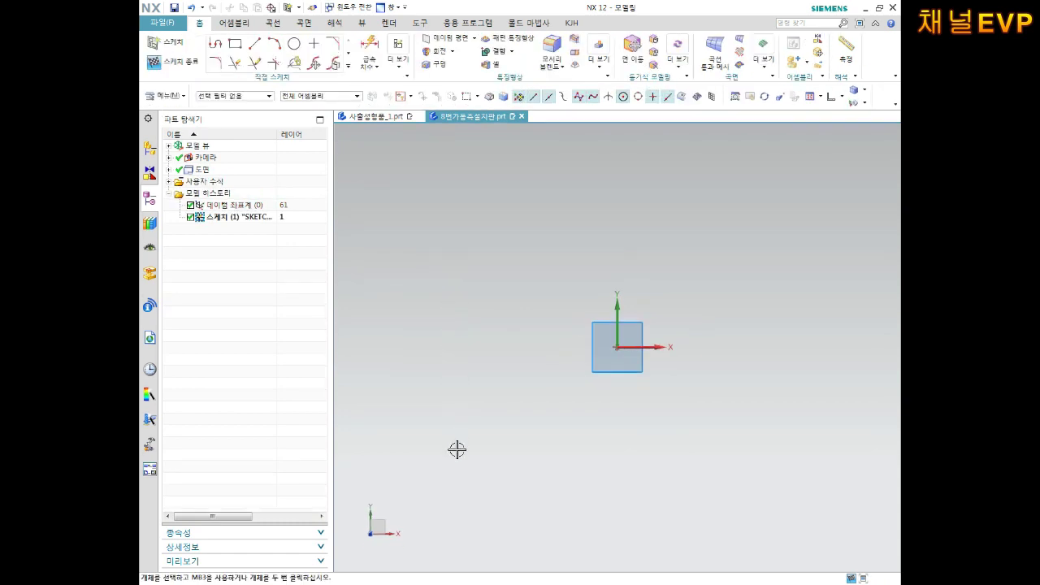
# Sketch a rectangle about 212 mm wide from its centre at the origin, aligned with the X axis.
pyautogui.click(235, 43)
pyautogui.click(231, 39)
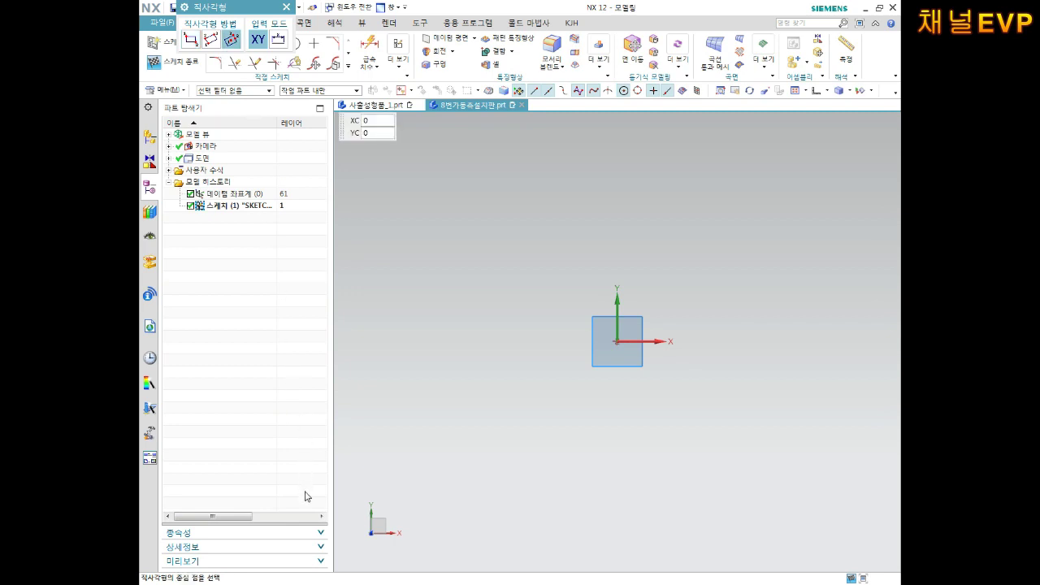
pyautogui.click(616, 341)
pyautogui.click(781, 341)
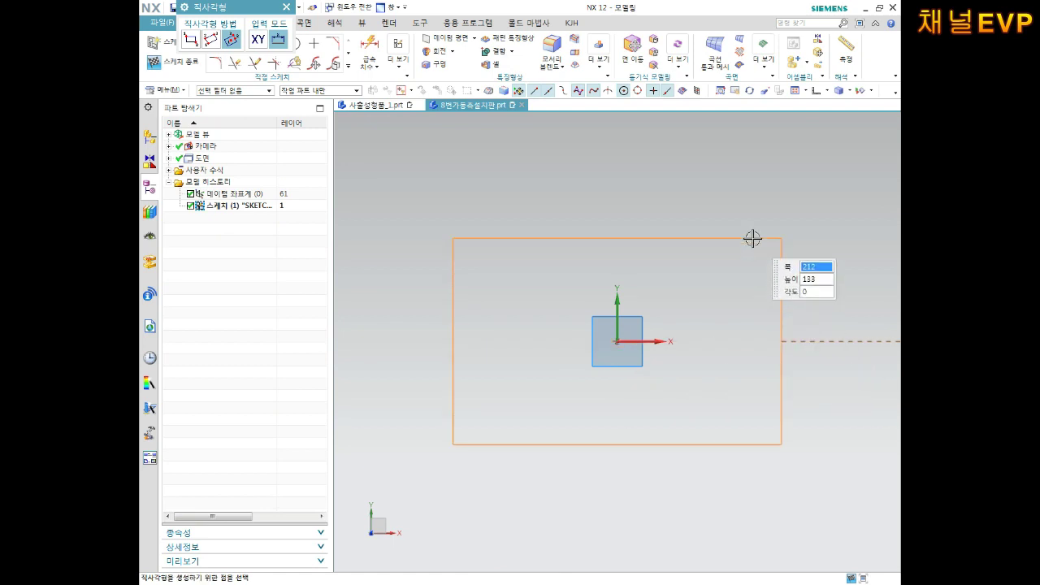
pyautogui.click(761, 196)
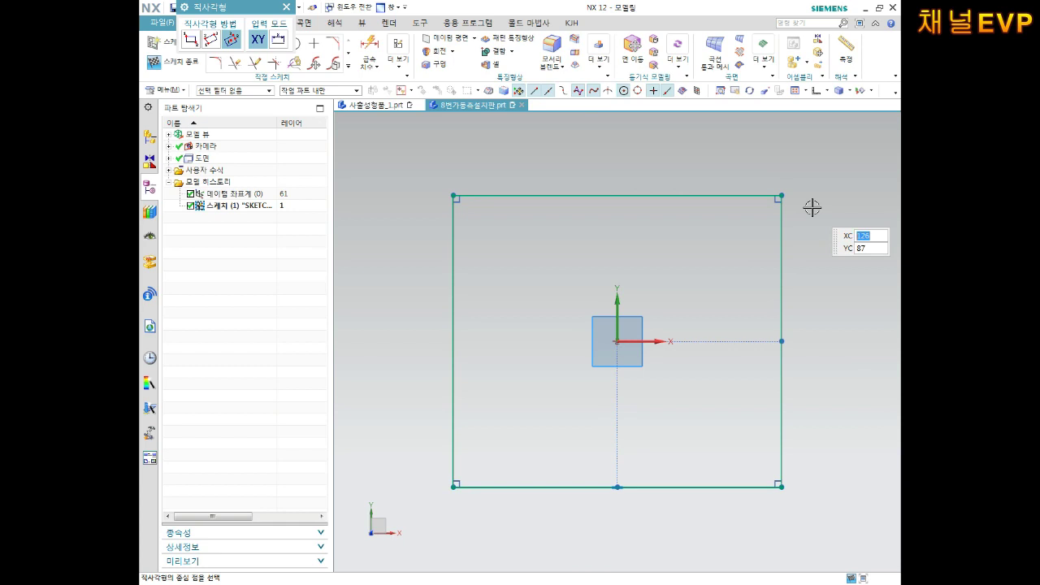
pyautogui.write('0')
pyautogui.click(684, 487)
pyautogui.press('Escape')
pyautogui.press('Escape')
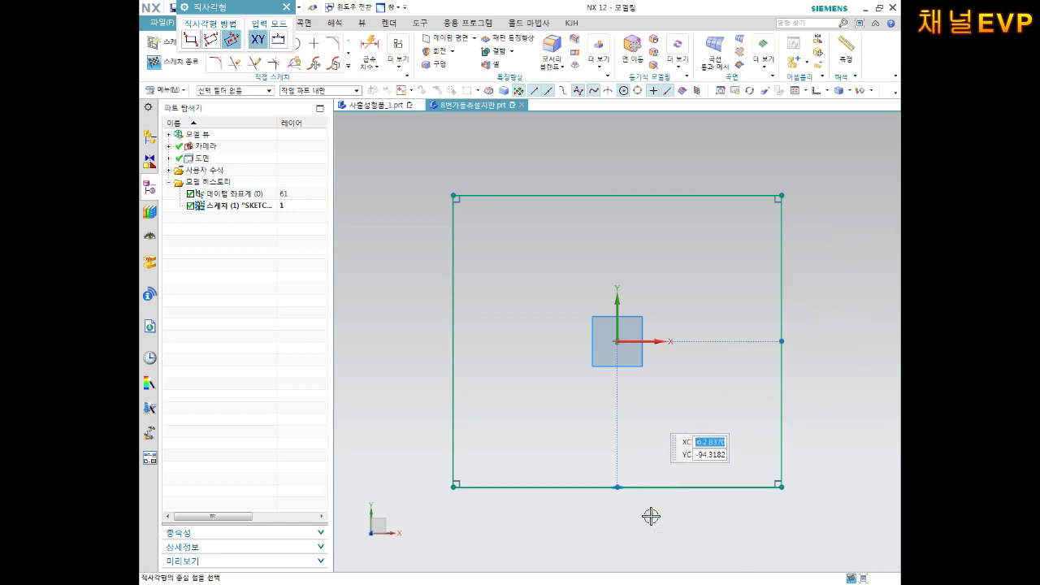
# Dimension the rectangle with a width of 200 mm and a height of 150 mm.
pyautogui.press('d')
pyautogui.click(717, 492)
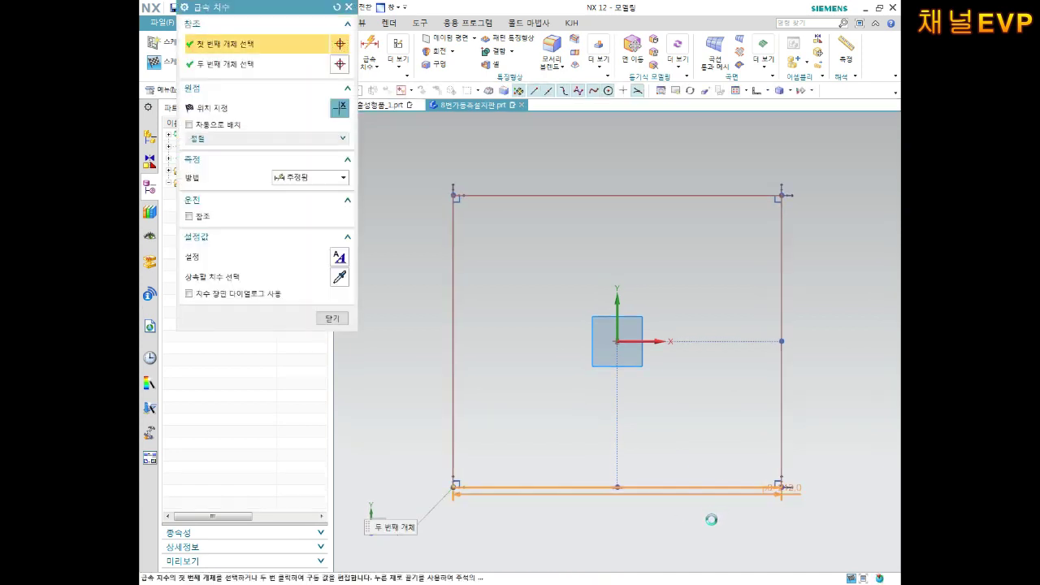
pyautogui.click(711, 562)
pyautogui.write('200')
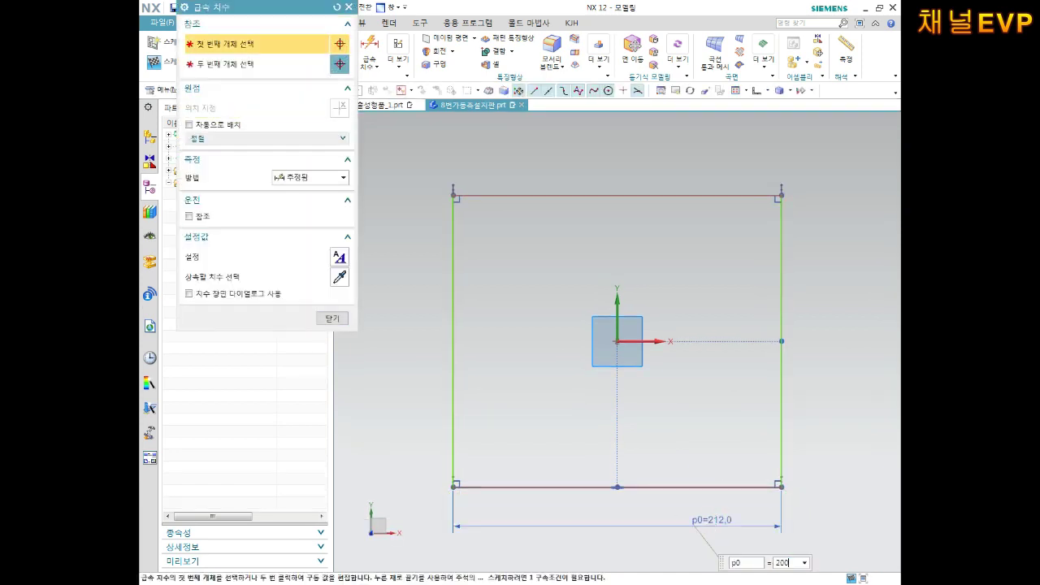
pyautogui.press('Return')
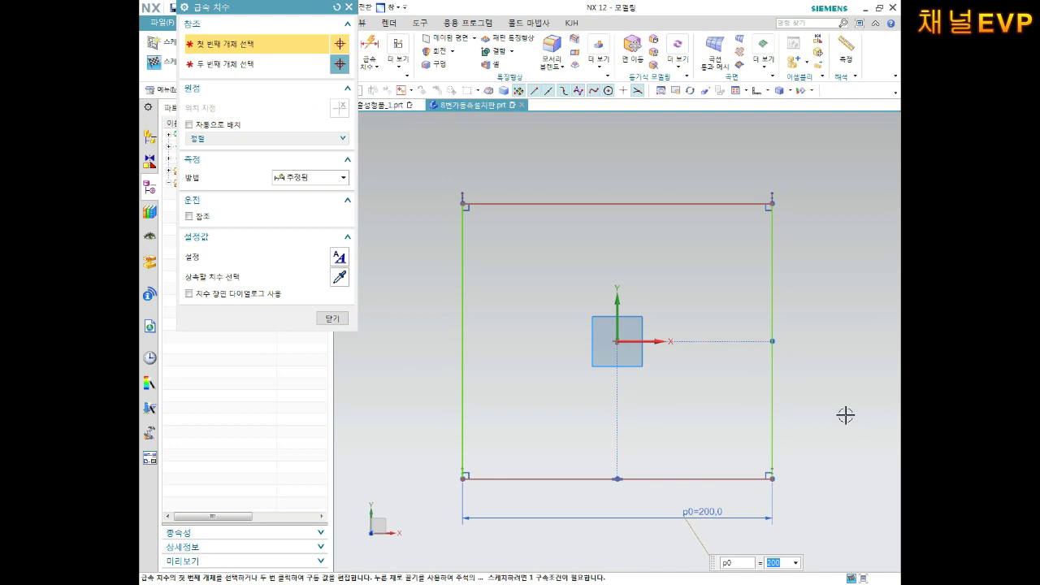
pyautogui.click(772, 382)
pyautogui.click(806, 380)
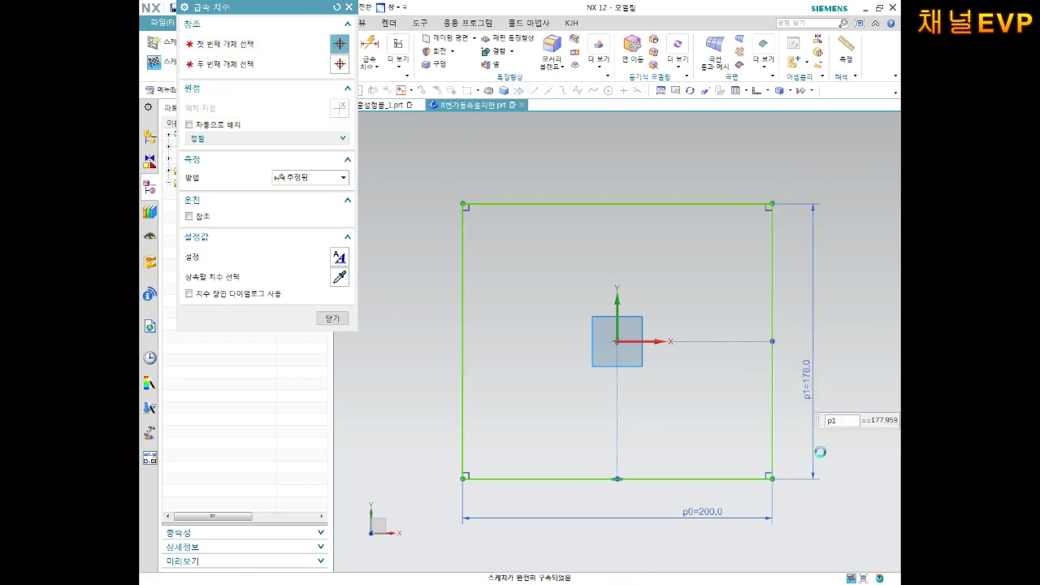
pyautogui.write('150')
pyautogui.press('Return')
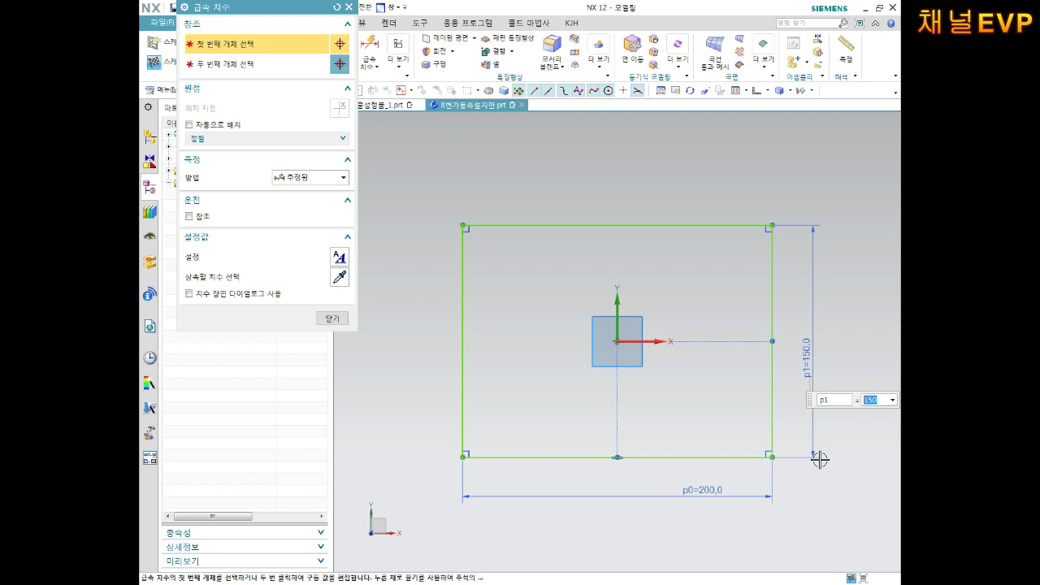
pyautogui.click(350, 7)
pyautogui.click(350, 8)
# Sketch a circle about 60 mm in diameter centred on the origin inside the rectangle.
pyautogui.click(294, 44)
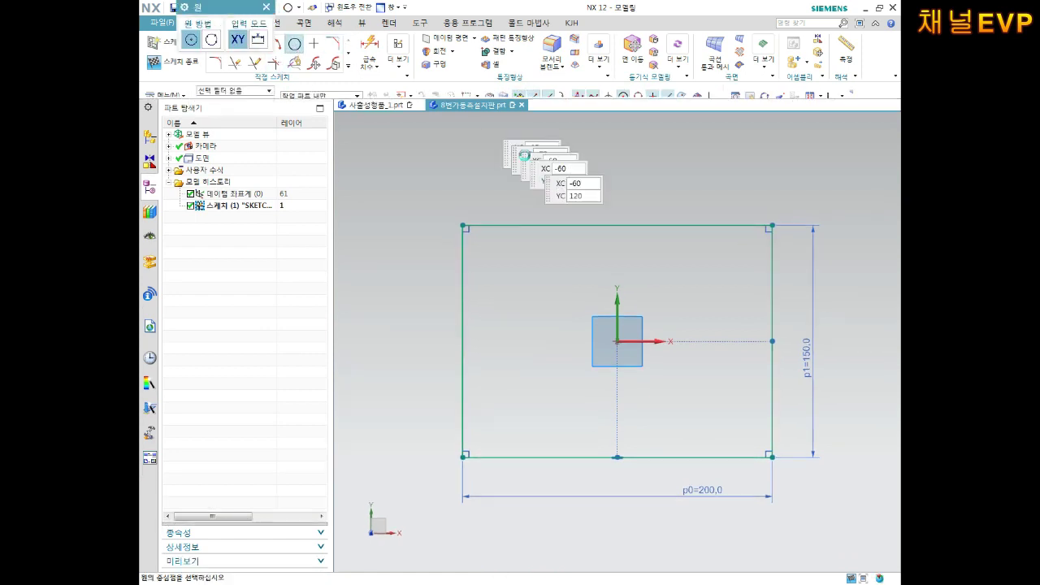
pyautogui.click(617, 341)
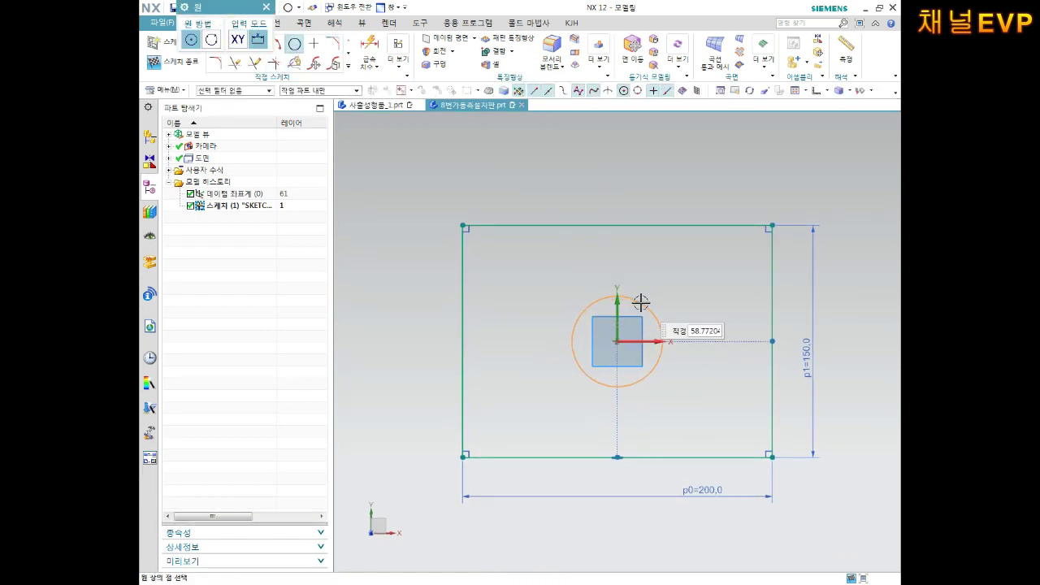
pyautogui.click(641, 301)
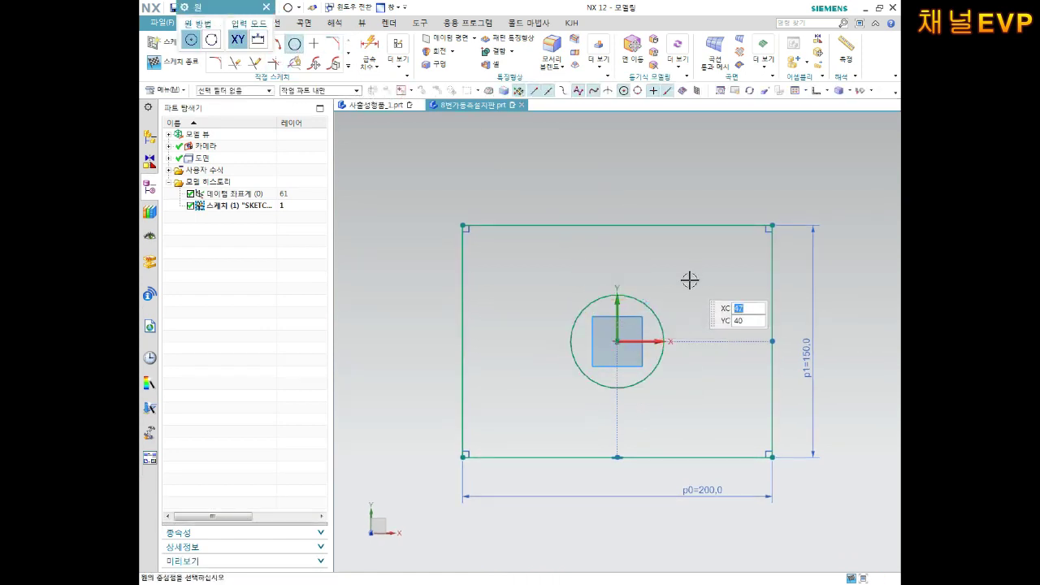
pyautogui.press('Escape')
# Dimension the central circle with a diameter of 50 mm and finish the sketch.
pyautogui.press('d')
pyautogui.click(638, 305)
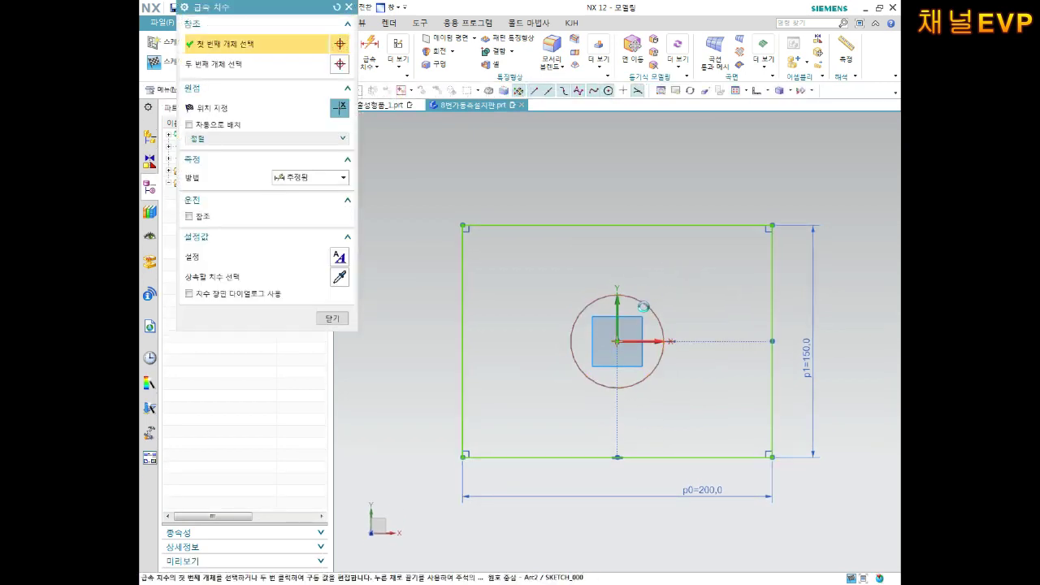
pyautogui.click(665, 277)
pyautogui.write('50')
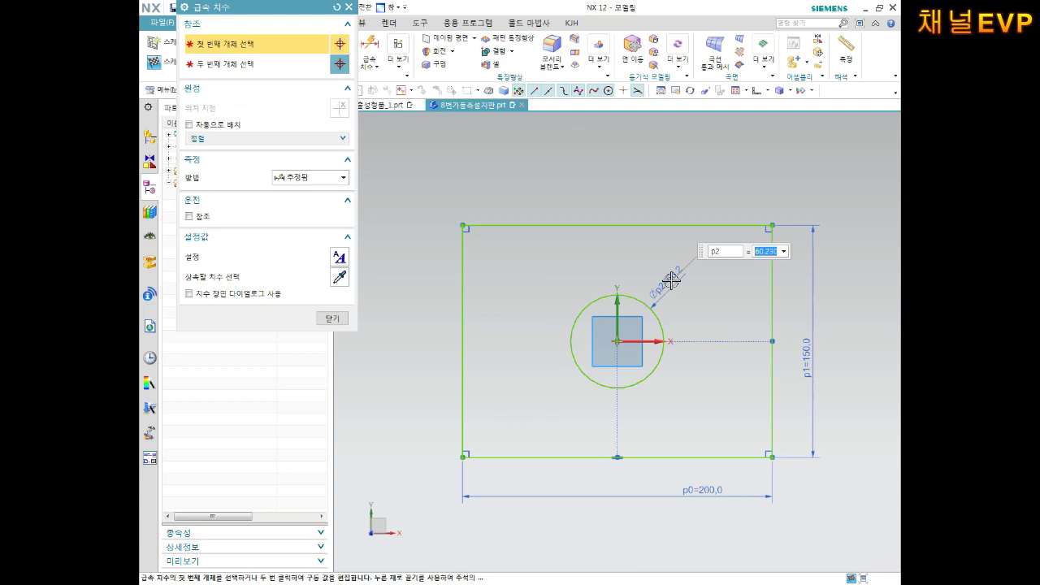
pyautogui.press('Return')
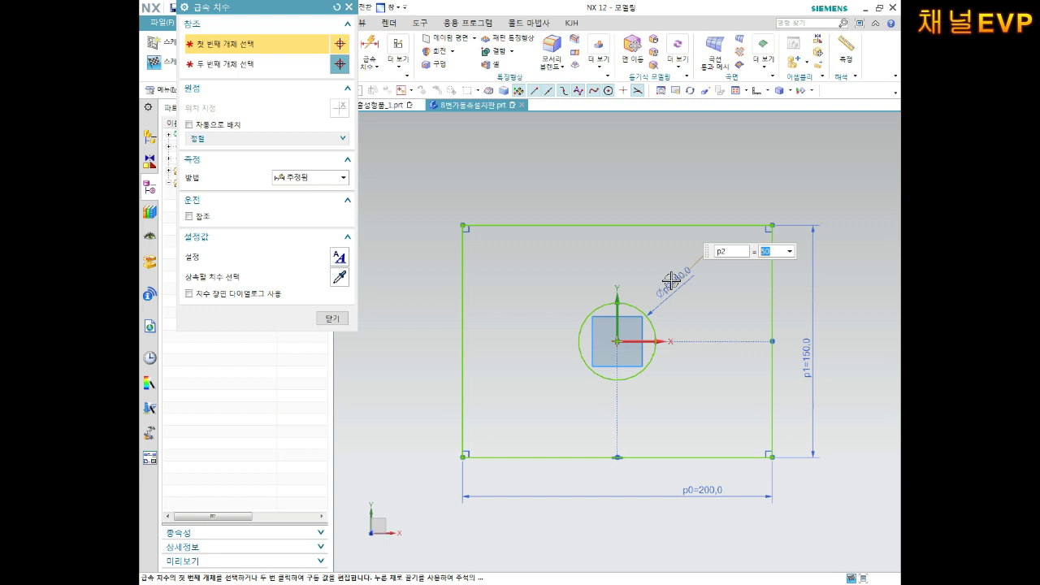
pyautogui.click(332, 318)
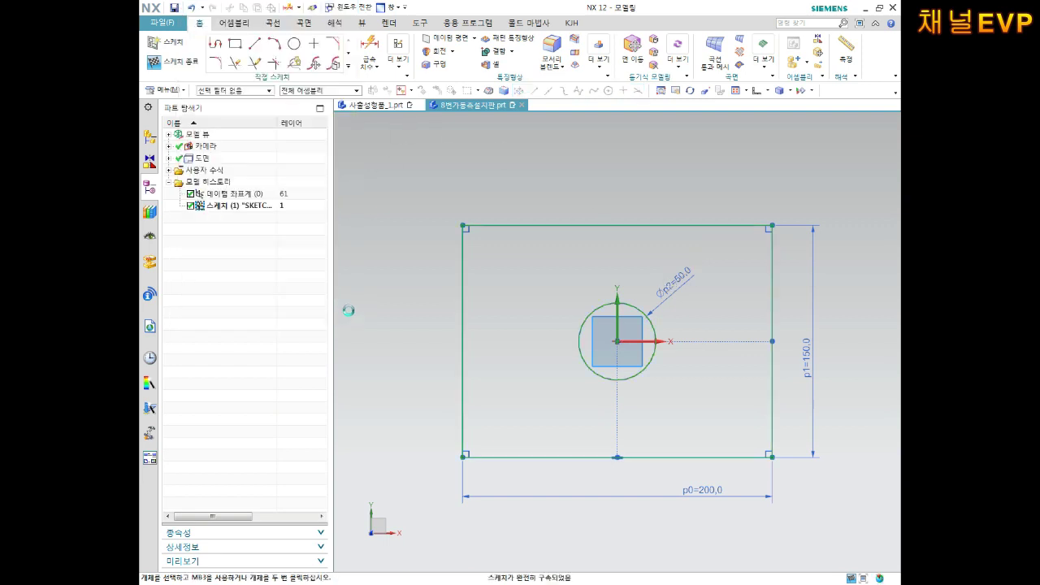
pyautogui.click(172, 59)
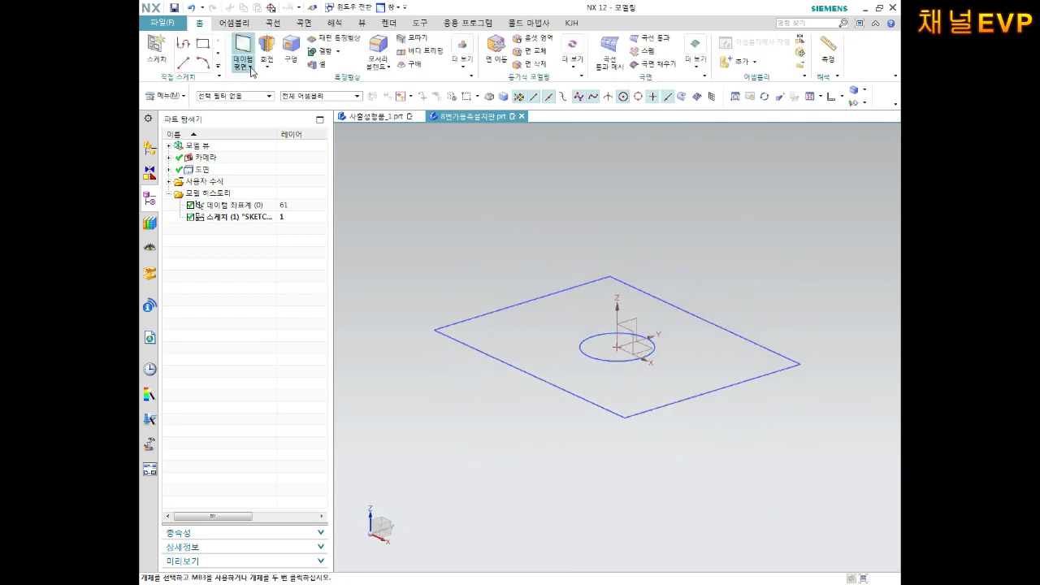
# Extrude the whole sketch as feature curves from 0 to 20 mm to form the plate with its central hole.
pyautogui.click(276, 67)
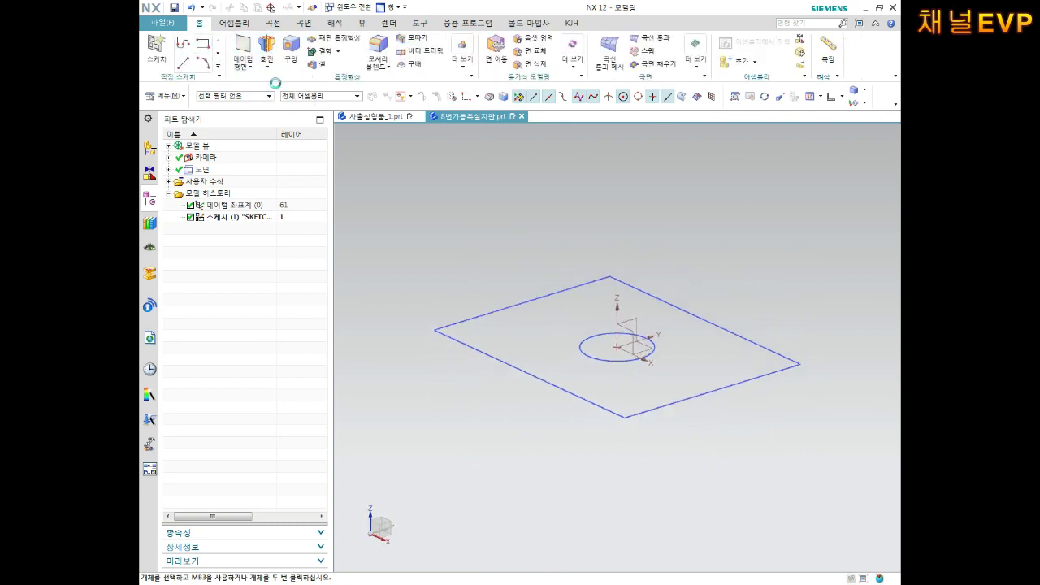
pyautogui.click(281, 77)
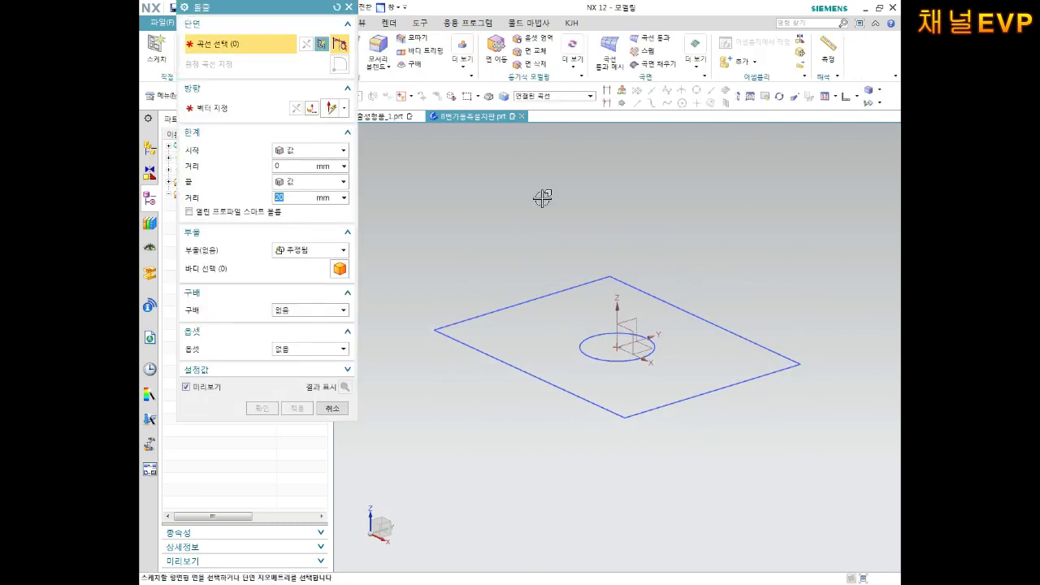
pyautogui.click(553, 98)
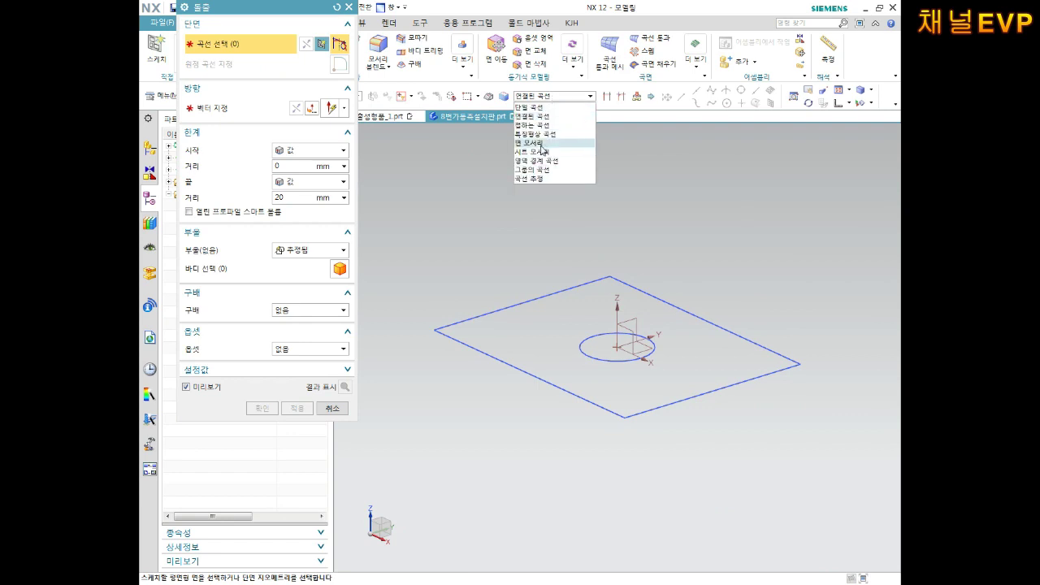
pyautogui.click(541, 130)
pyautogui.click(560, 284)
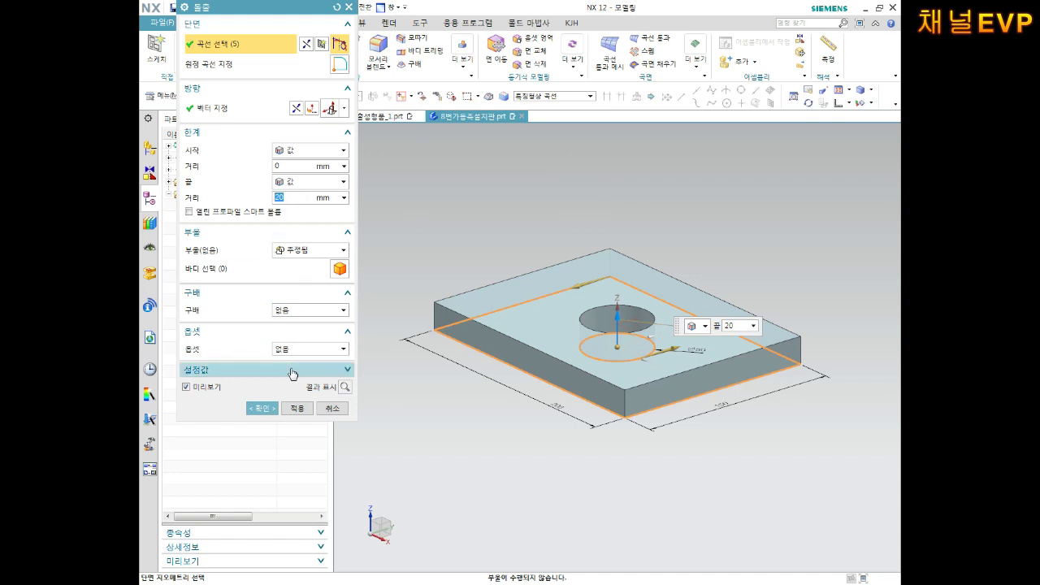
pyautogui.click(262, 408)
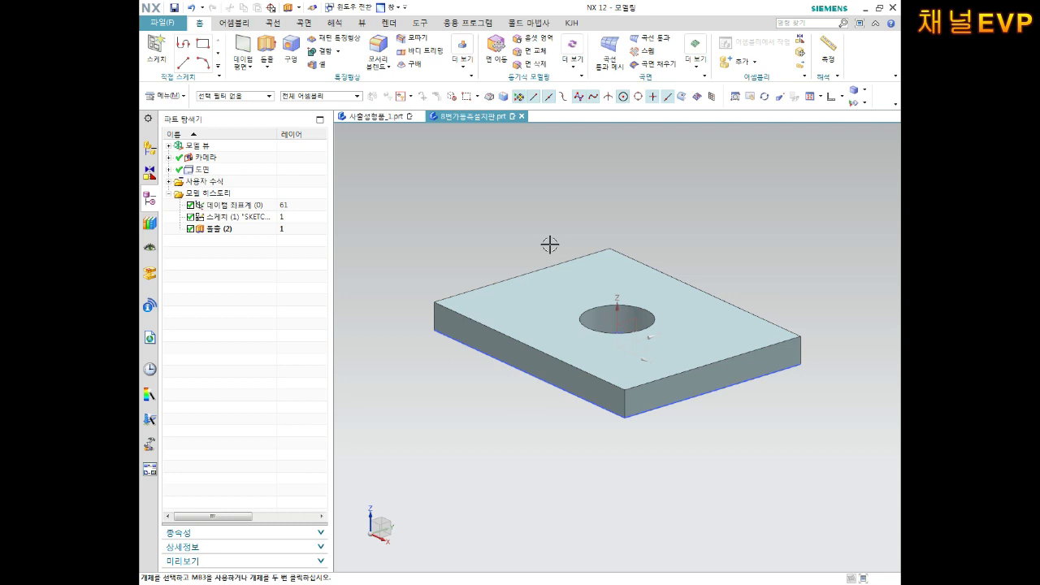
# Chamfer the plate's vertical corner edge at the +X, -Y corner with a symmetric 5 mm distance.
pyautogui.scroll(4, 639, 413)
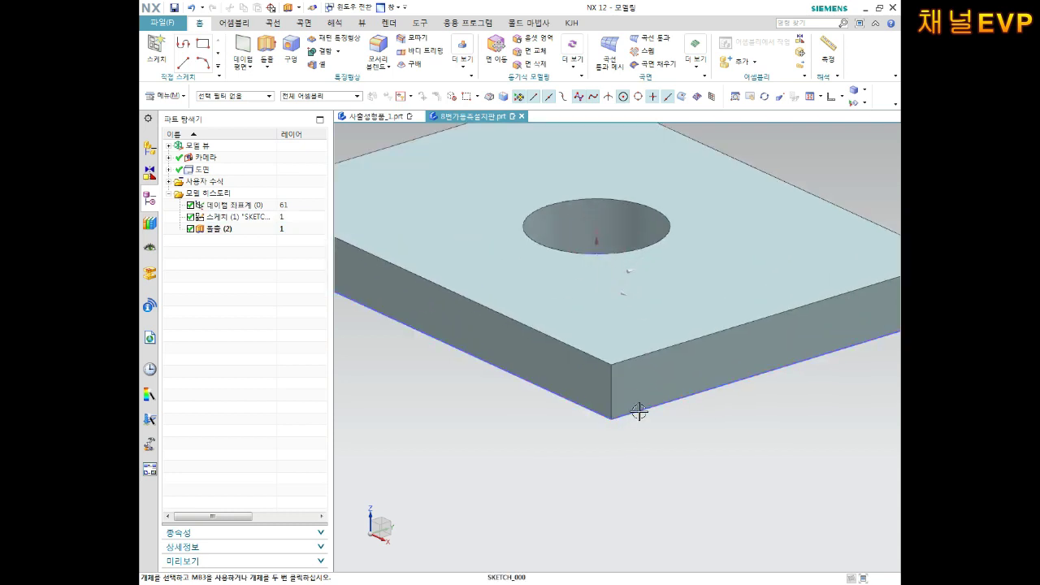
pyautogui.scroll(3, 639, 404)
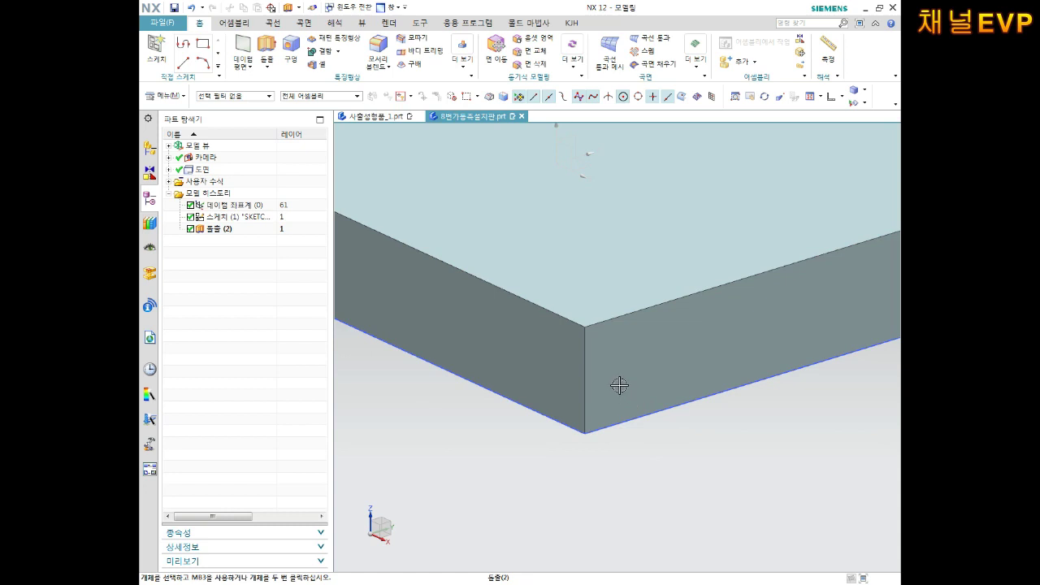
pyautogui.scroll(-2, 623, 402)
pyautogui.scroll(-5, 624, 402)
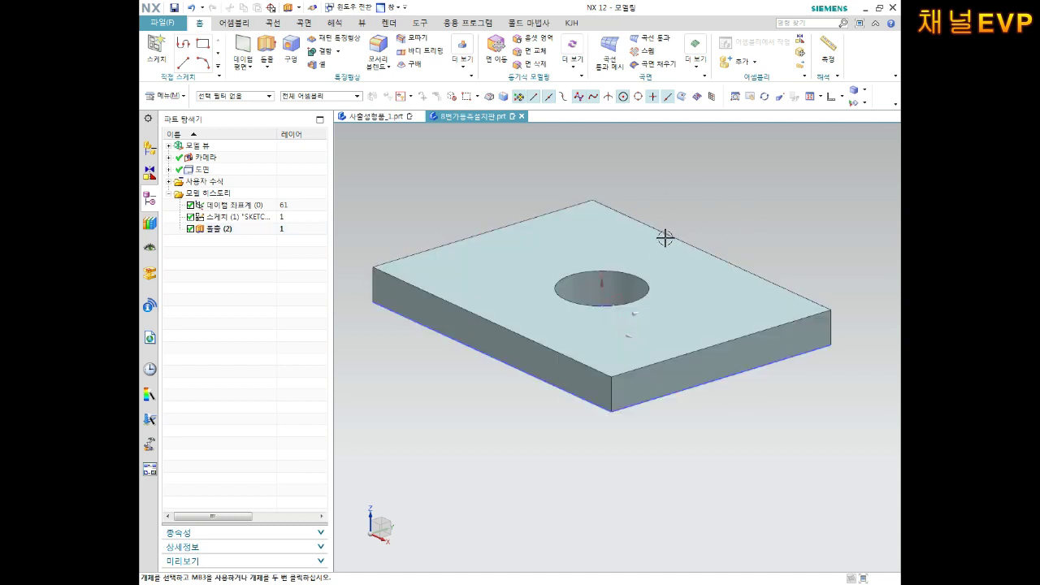
pyautogui.moveTo(665, 237); pyautogui.dragTo(691, 334, button='middle')
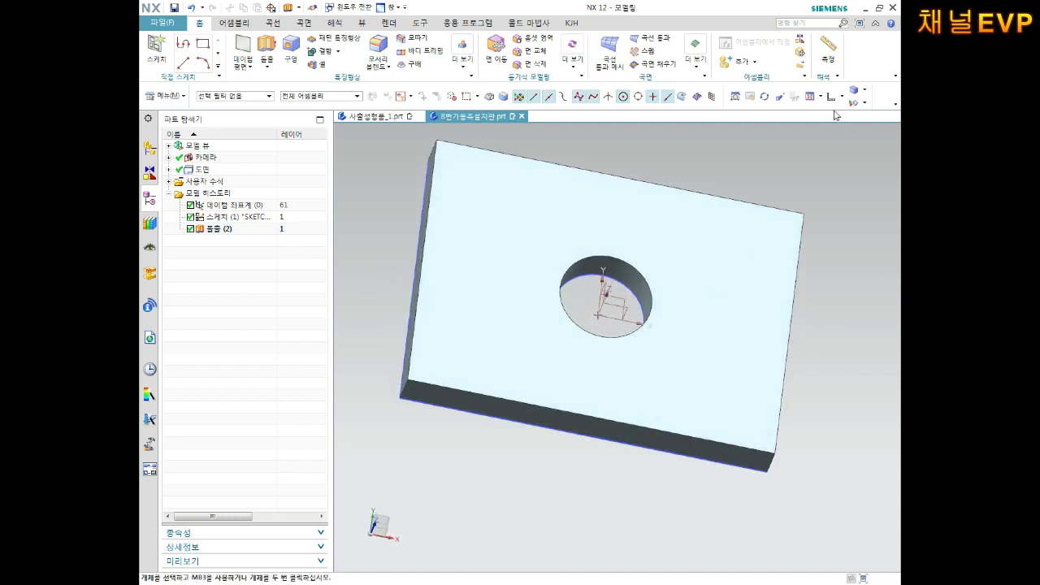
pyautogui.click(842, 96)
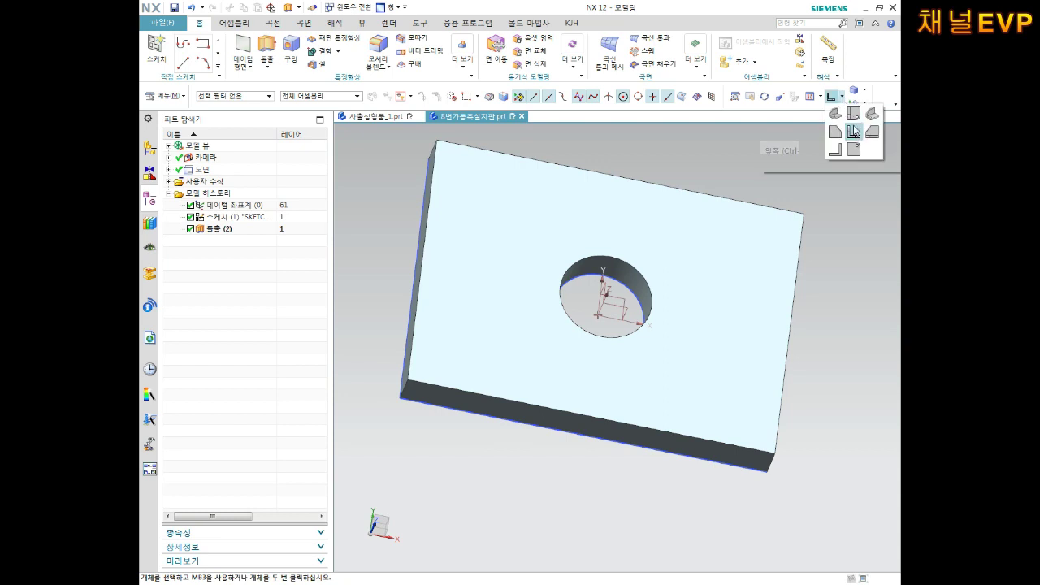
pyautogui.click(854, 132)
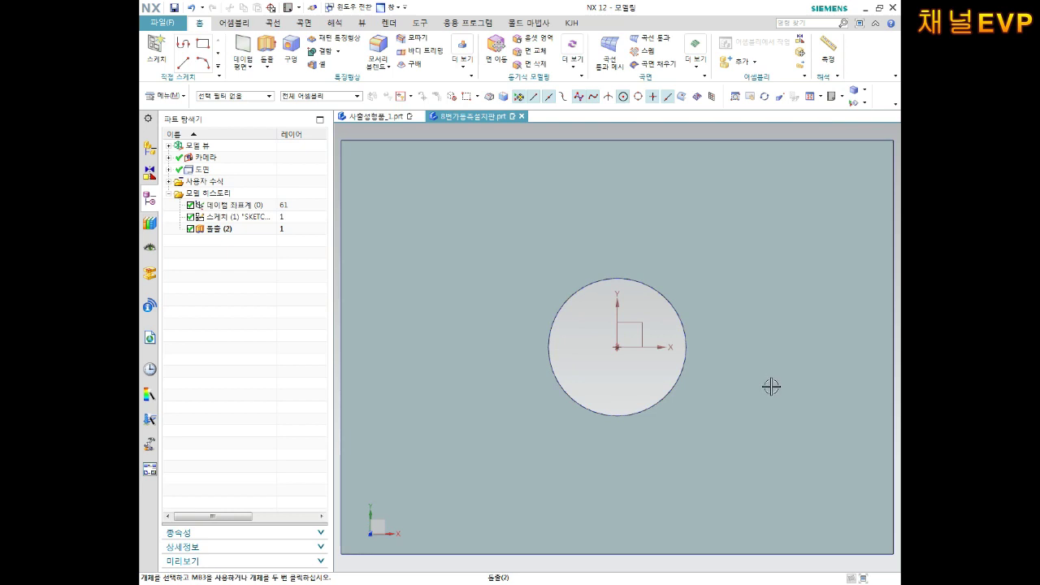
pyautogui.scroll(-3, 887, 492)
pyautogui.scroll(3, 780, 455)
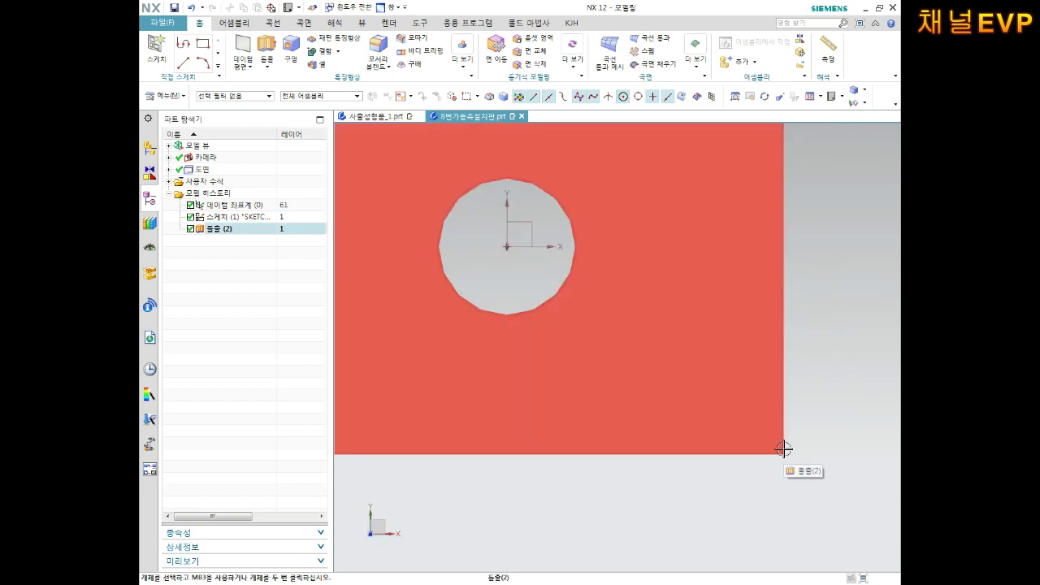
pyautogui.moveTo(787, 458); pyautogui.dragTo(790, 393, button='middle')
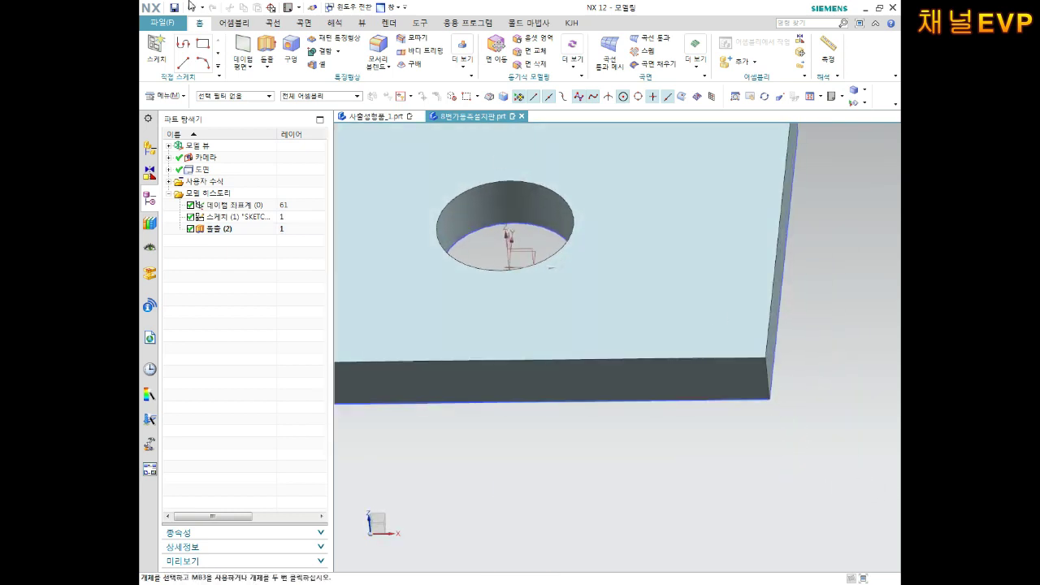
pyautogui.click(422, 39)
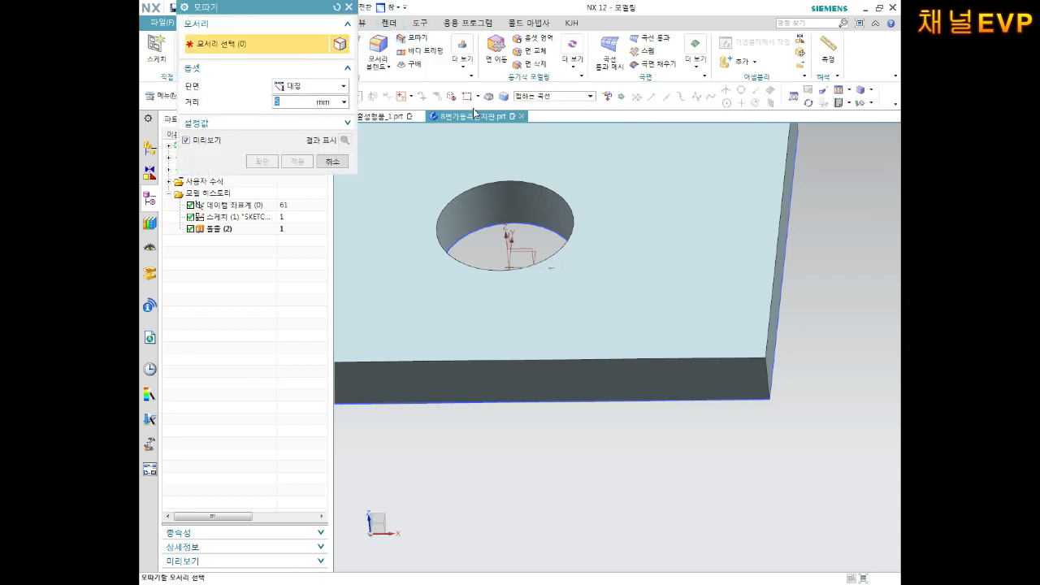
pyautogui.click(769, 368)
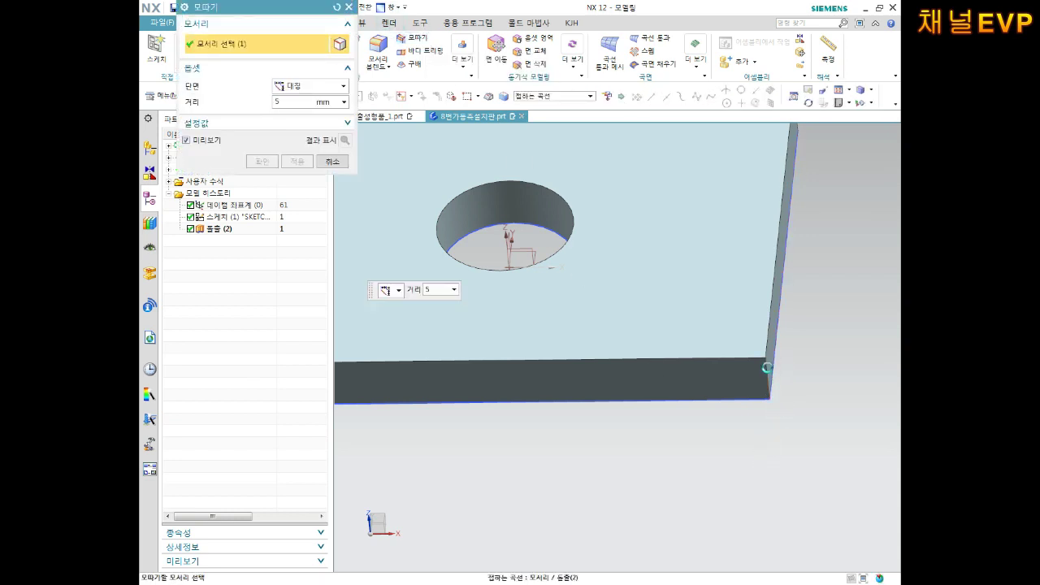
pyautogui.click(262, 161)
# Chamfer the central hole's edge on the plate's underside with a symmetric 5 mm distance.
pyautogui.moveTo(534, 237); pyautogui.dragTo(579, 258, button='middle')
pyautogui.scroll(-3, 578, 258)
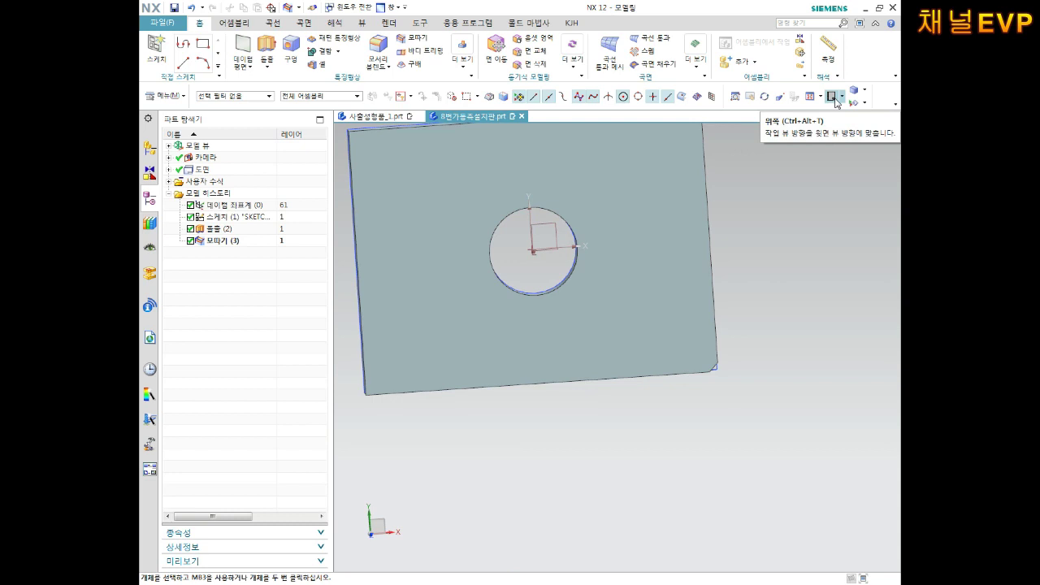
pyautogui.click(836, 100)
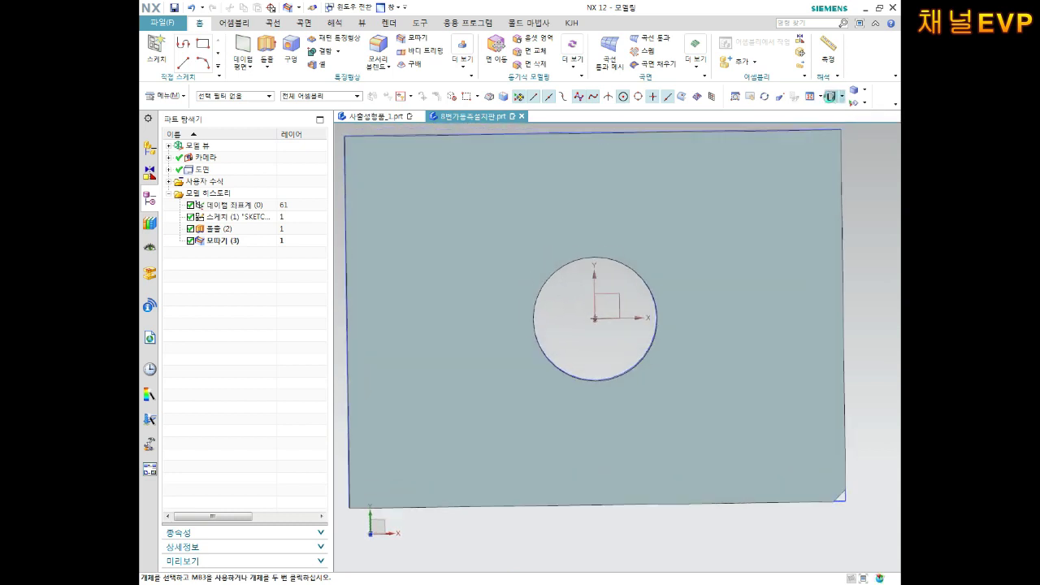
pyautogui.moveTo(731, 190)
pyautogui.mouseDown(button='middle')
pyautogui.moveTo(674, 220)
pyautogui.moveTo(669, 193)
pyautogui.moveTo(665, 209)
pyautogui.moveTo(610, 193)
pyautogui.moveTo(724, 167)
pyautogui.moveTo(731, 199)
pyautogui.moveTo(718, 186)
pyautogui.mouseUp(button='middle')
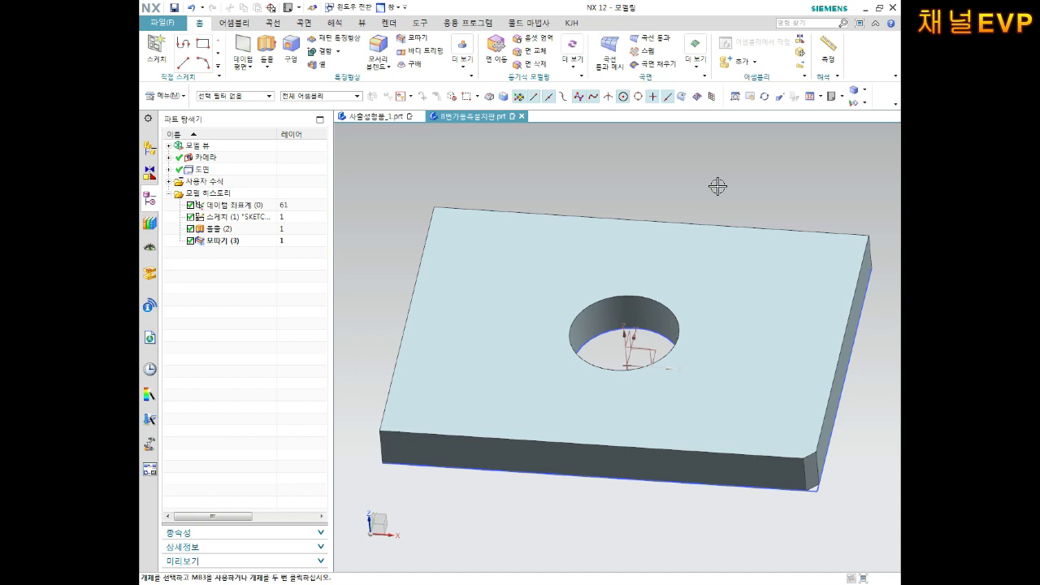
pyautogui.moveTo(669, 376); pyautogui.dragTo(662, 280, button='middle')
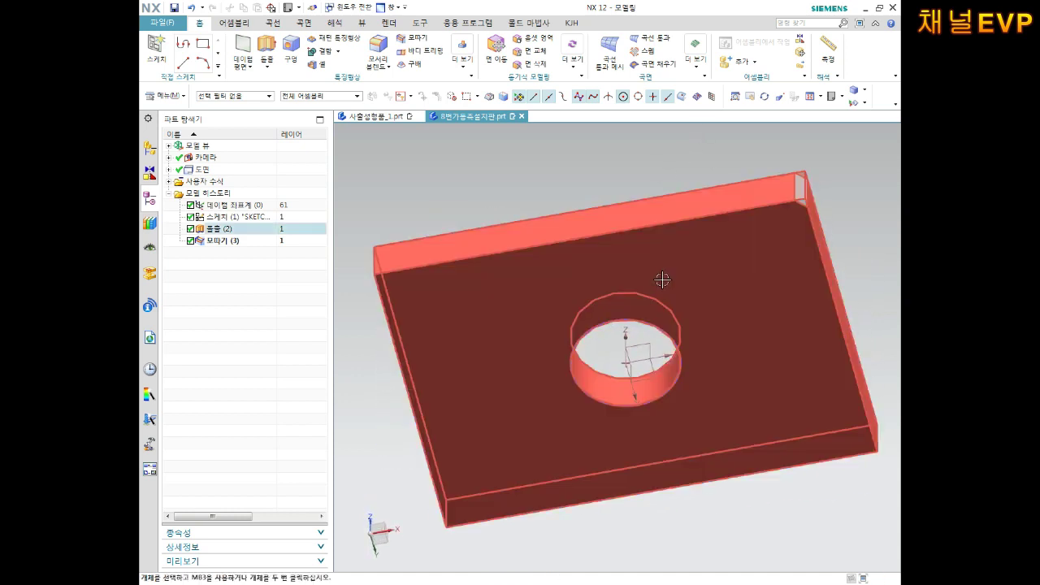
pyautogui.moveTo(663, 279); pyautogui.dragTo(646, 298, button='middle')
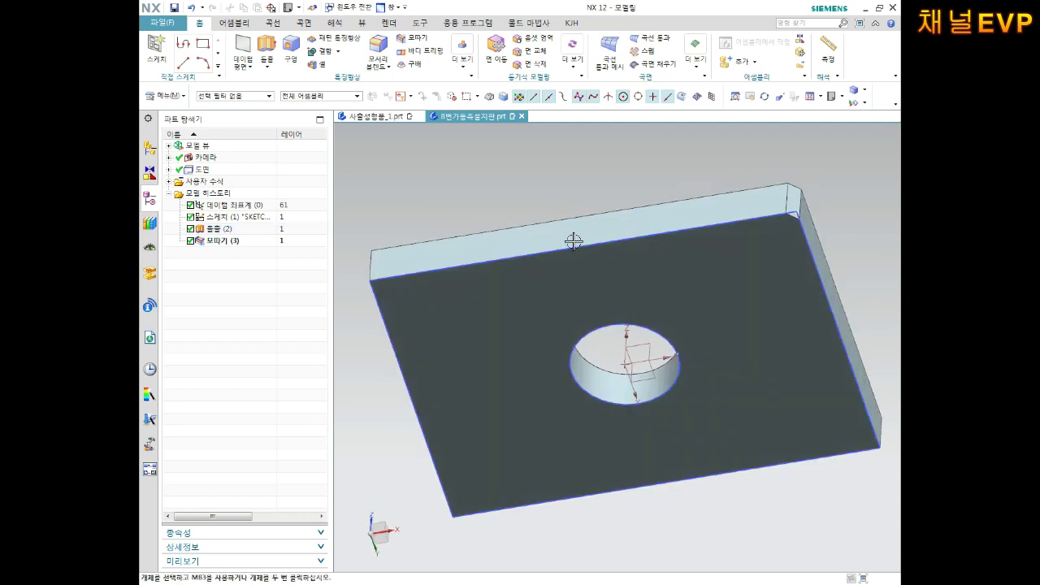
pyautogui.click(412, 48)
pyautogui.scroll(3, 578, 288)
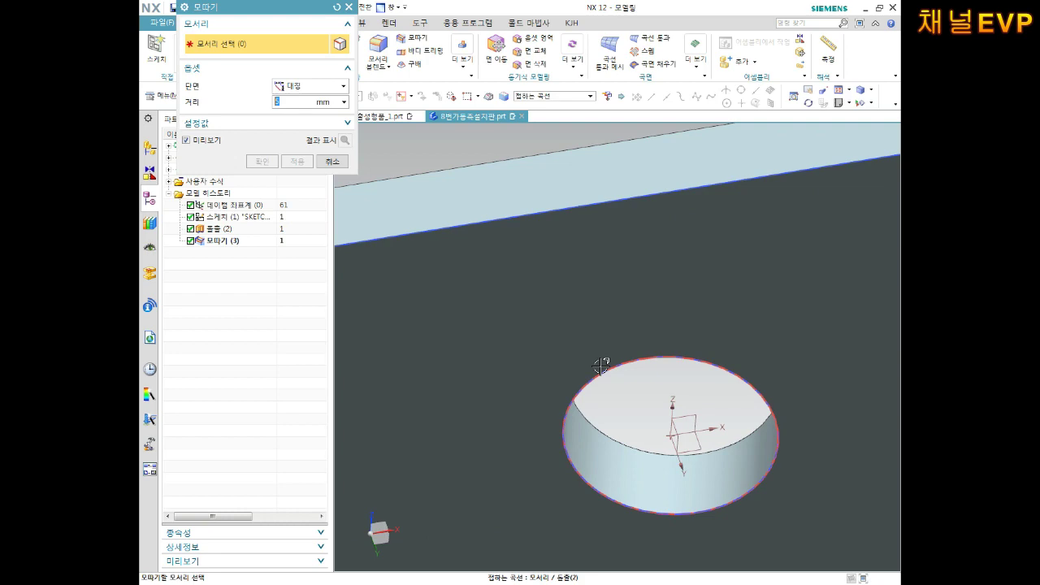
pyautogui.click(642, 356)
pyautogui.click(269, 163)
pyautogui.scroll(-2, 512, 249)
pyautogui.moveTo(512, 249); pyautogui.dragTo(549, 290, button='middle')
pyautogui.scroll(-2, 550, 291)
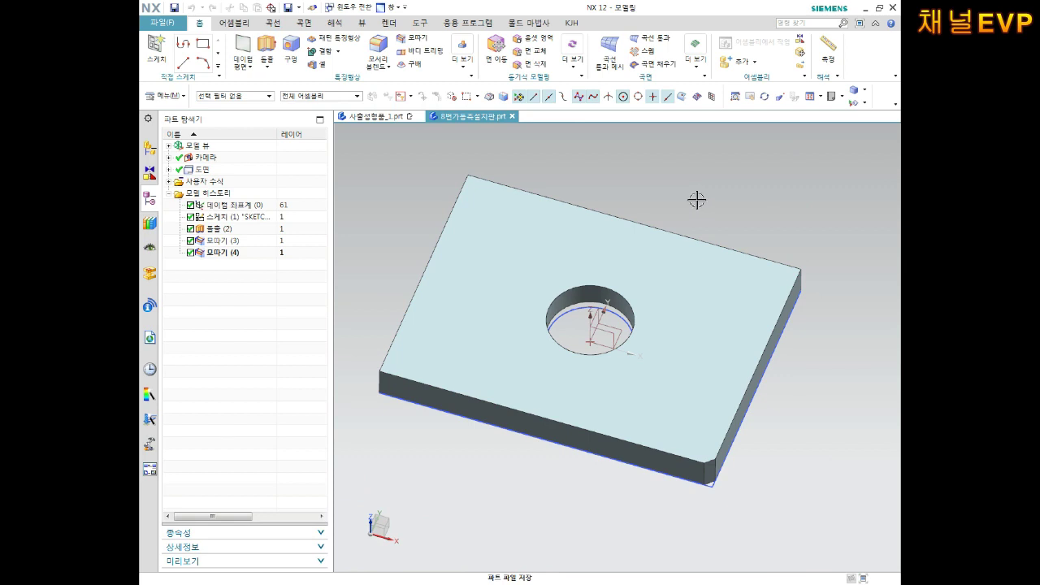
# Edit the plate's base sketch to set the central circle's diameter to 40 mm and finish the sketch.
pyautogui.click(232, 217)
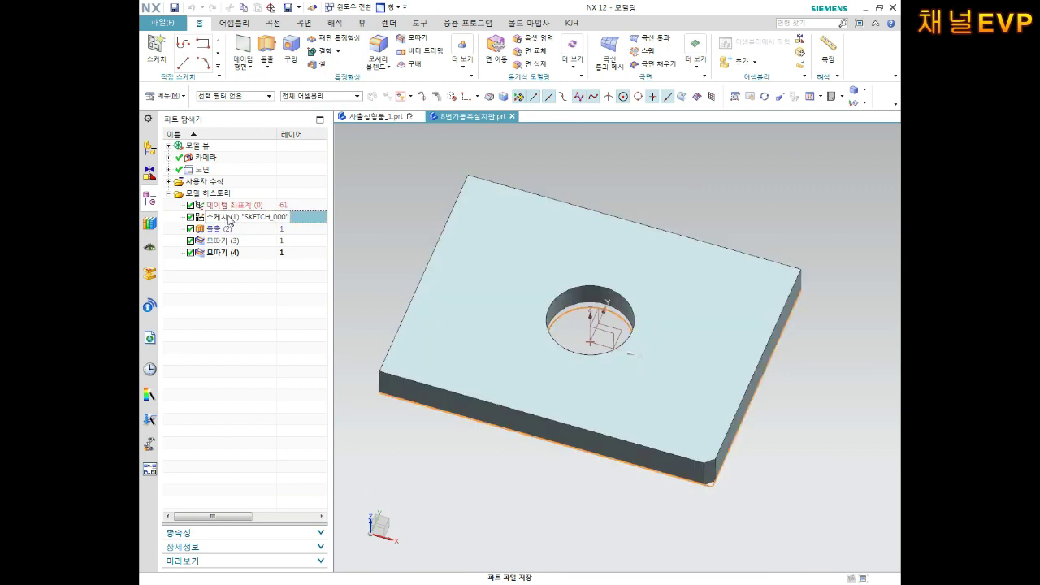
pyautogui.rightClick(232, 217)
pyautogui.click(244, 240)
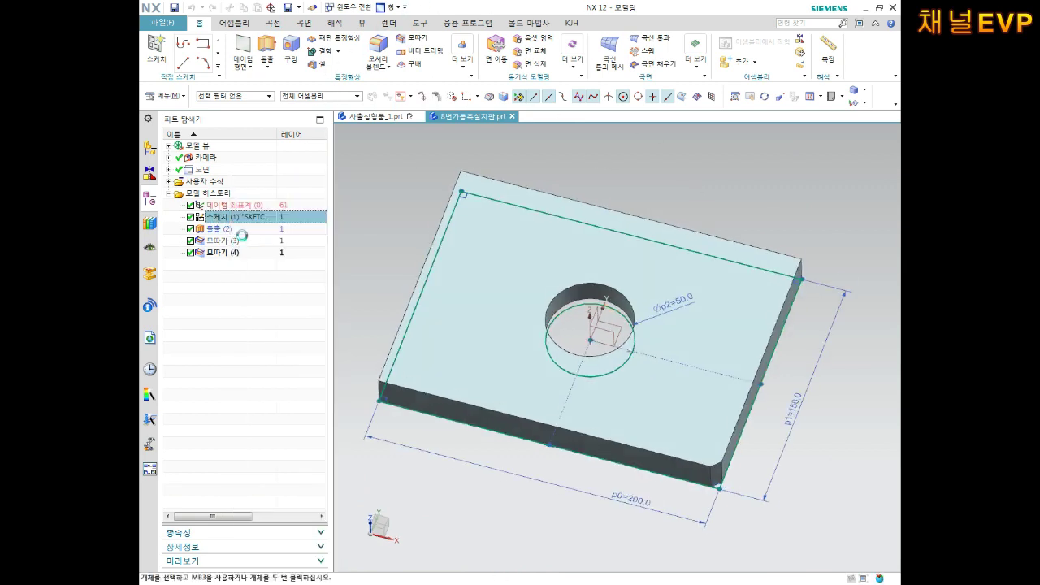
pyautogui.doubleClick(665, 245)
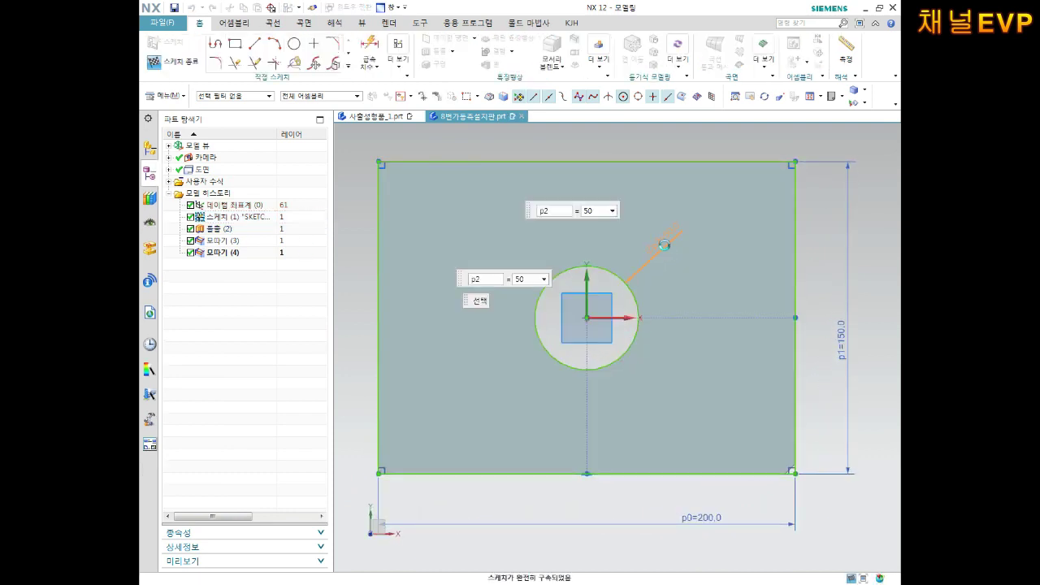
pyautogui.write('40')
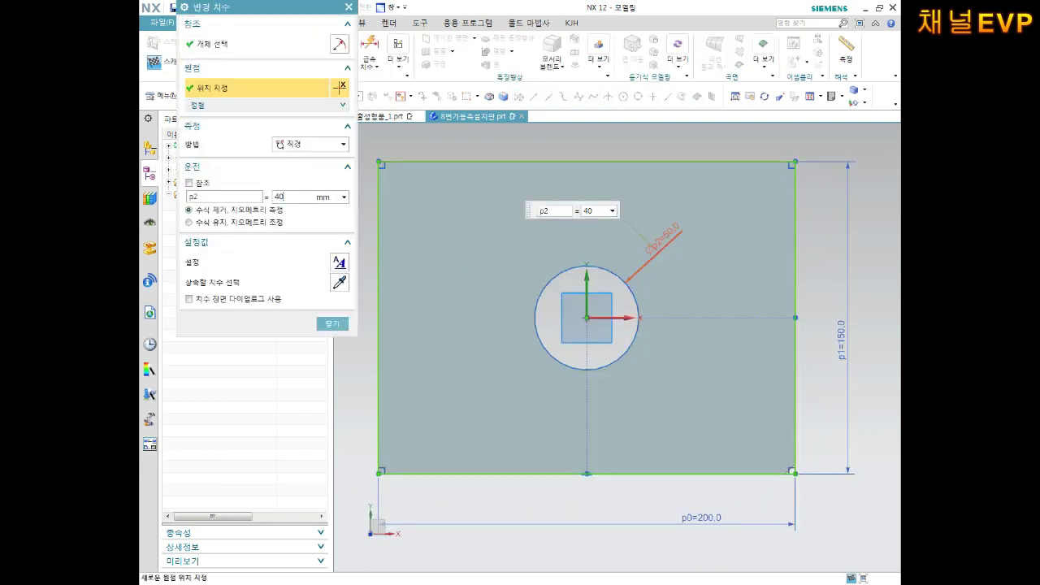
pyautogui.click(333, 323)
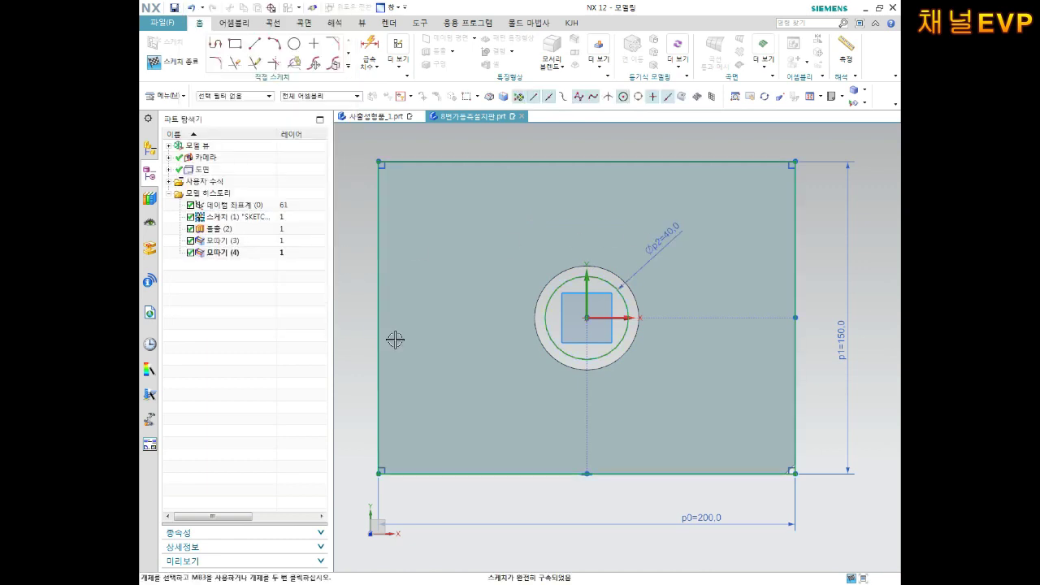
pyautogui.click(175, 69)
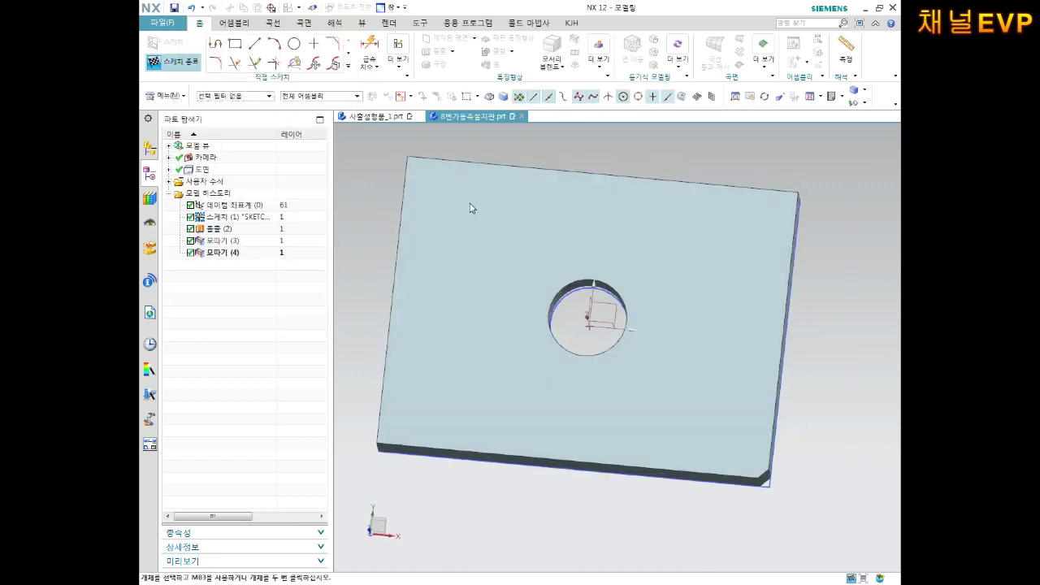
# Review the parameters of the central hole's underside chamfer and accept them as they are.
pyautogui.moveTo(609, 349); pyautogui.dragTo(608, 243, button='middle')
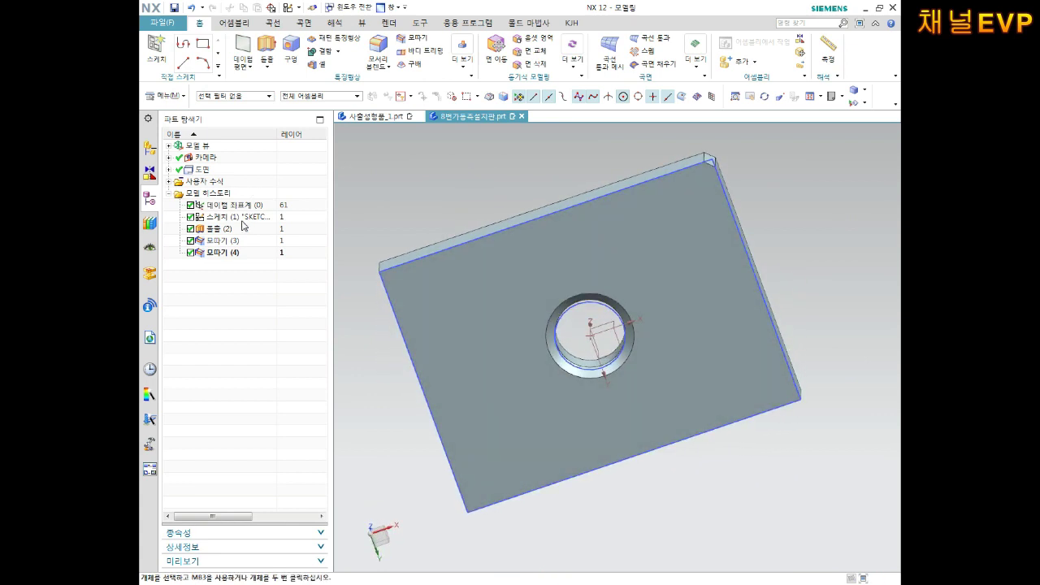
pyautogui.rightClick(225, 250)
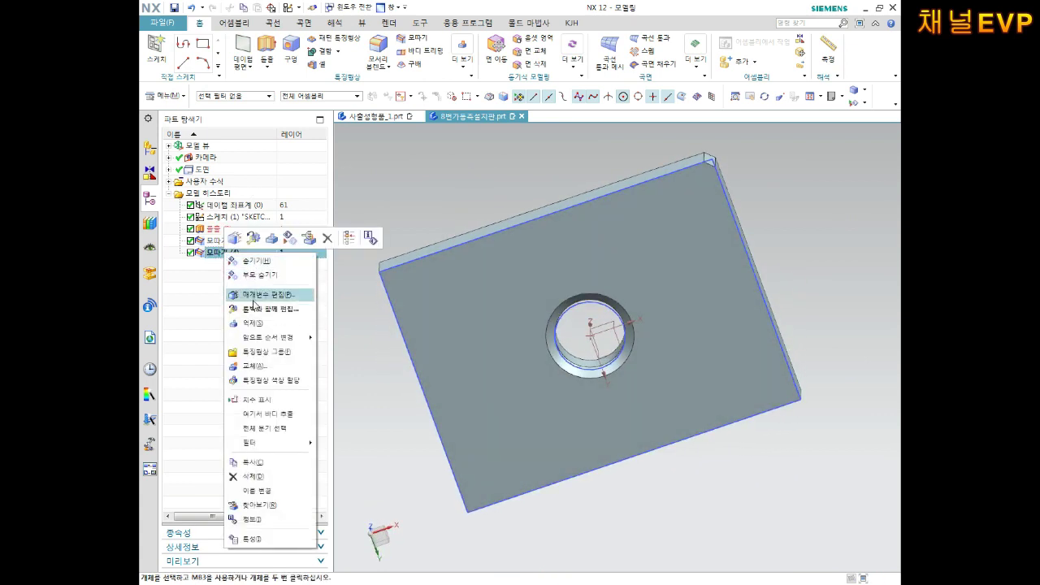
pyautogui.click(256, 297)
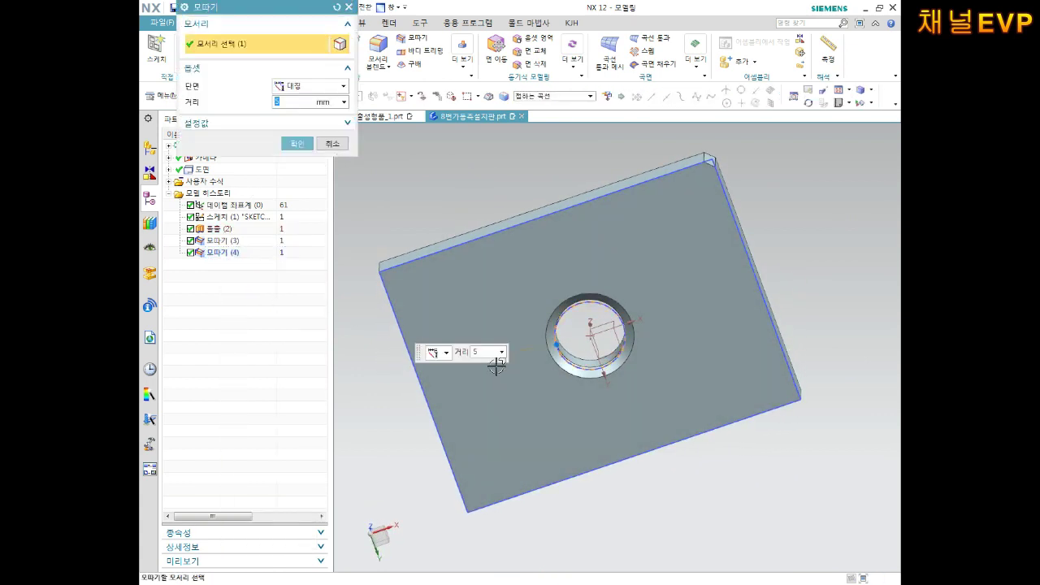
pyautogui.click(295, 151)
pyautogui.moveTo(426, 163); pyautogui.dragTo(493, 257, button='middle')
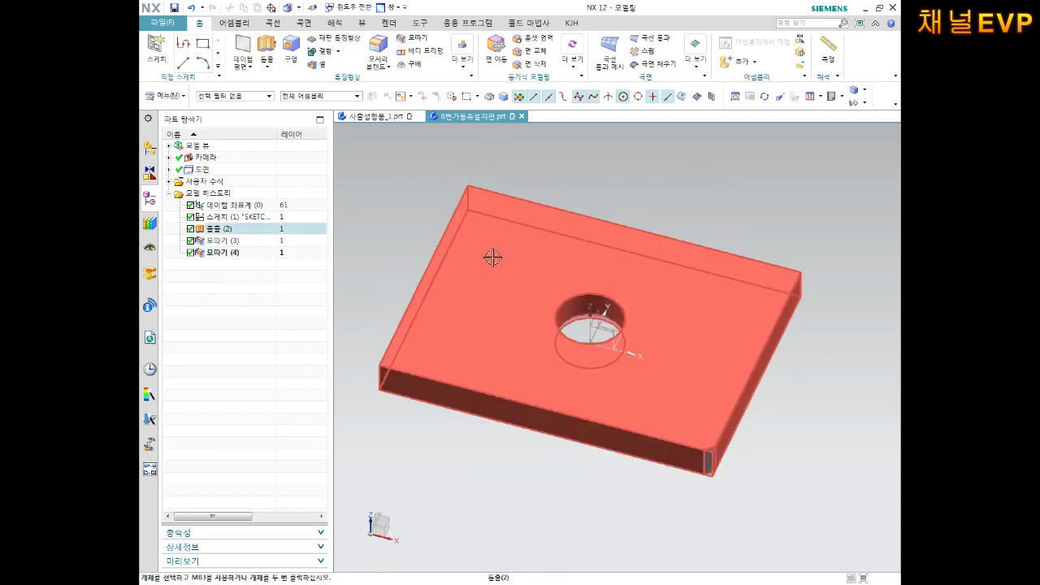
# Hide the plate's base sketch, fit the model in view and save the part.
pyautogui.rightClick(245, 217)
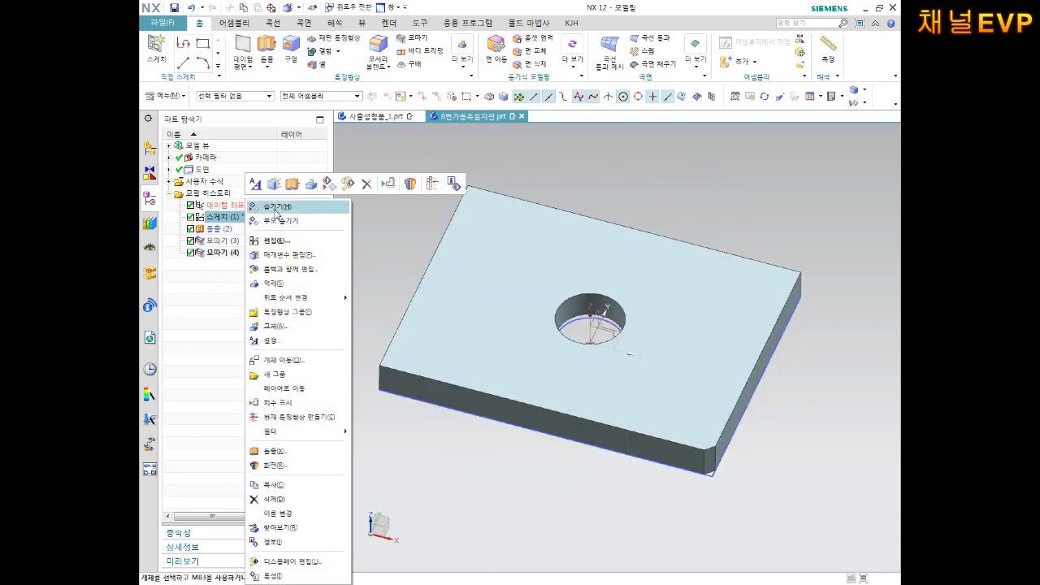
pyautogui.click(275, 215)
pyautogui.moveTo(508, 190); pyautogui.dragTo(544, 211, button='middle')
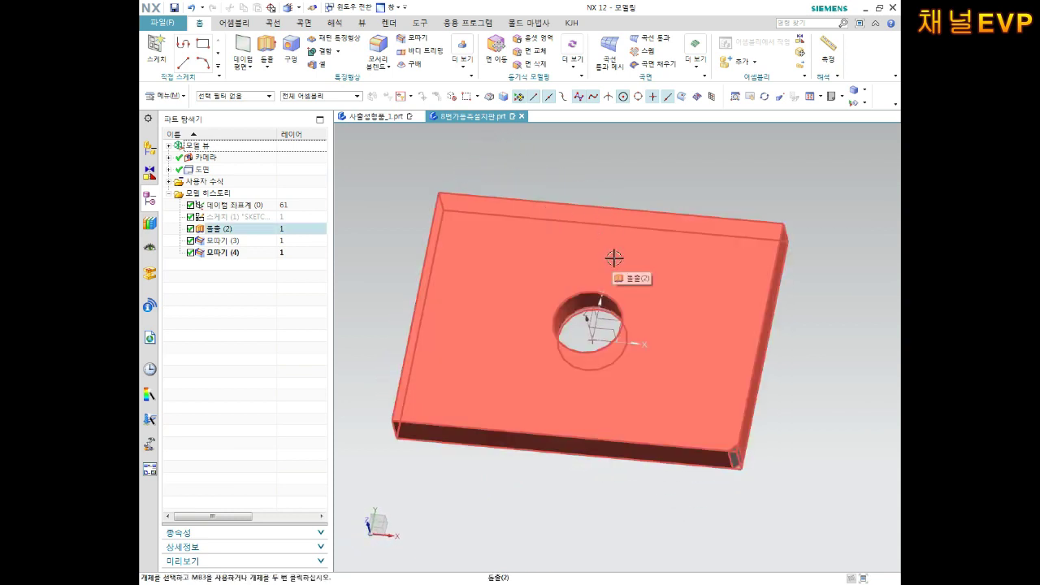
pyautogui.hotkey('ctrl', 'f')
pyautogui.hotkey('ctrl', 's')
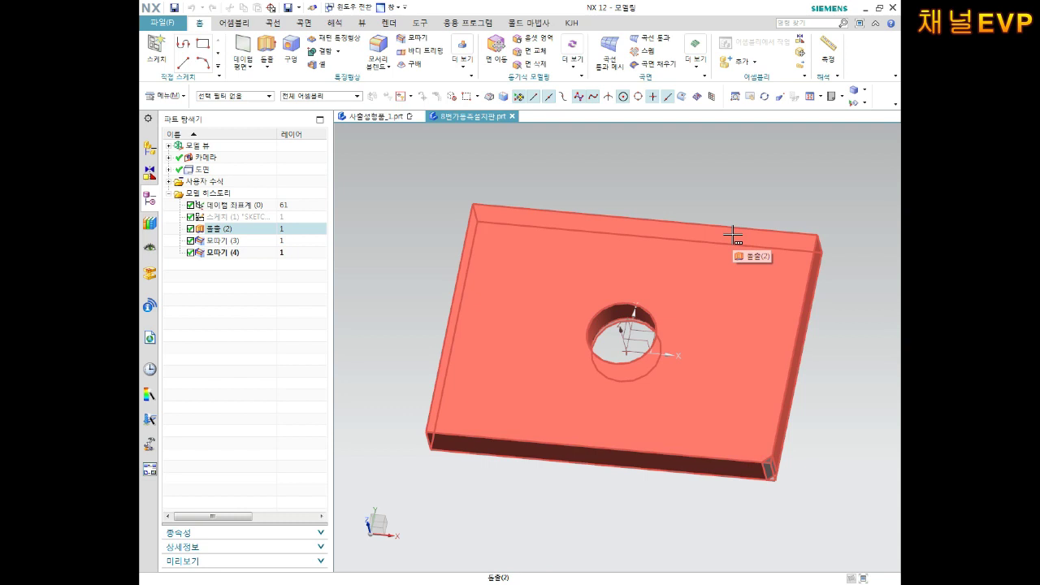
# Save the part, then start a Hole and place its sketch point on the plate's top face, below and left of the central hole.
pyautogui.click(175, 8)
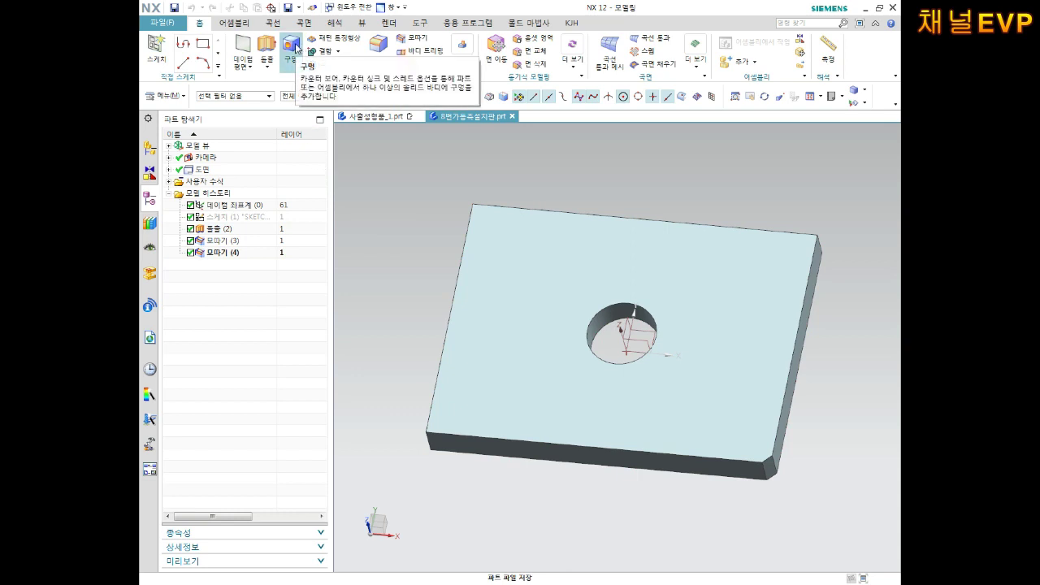
pyautogui.click(297, 49)
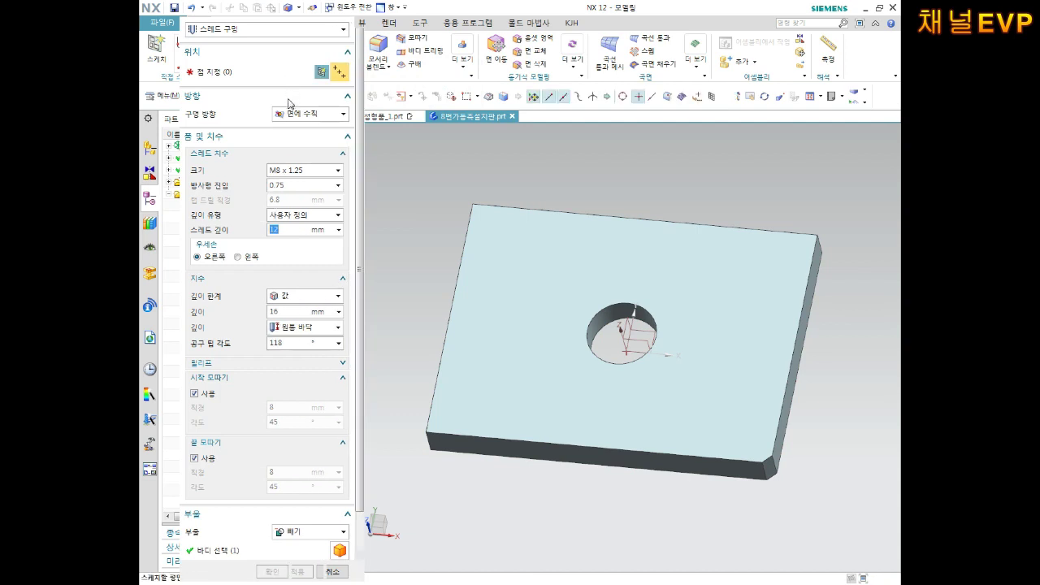
pyautogui.click(539, 392)
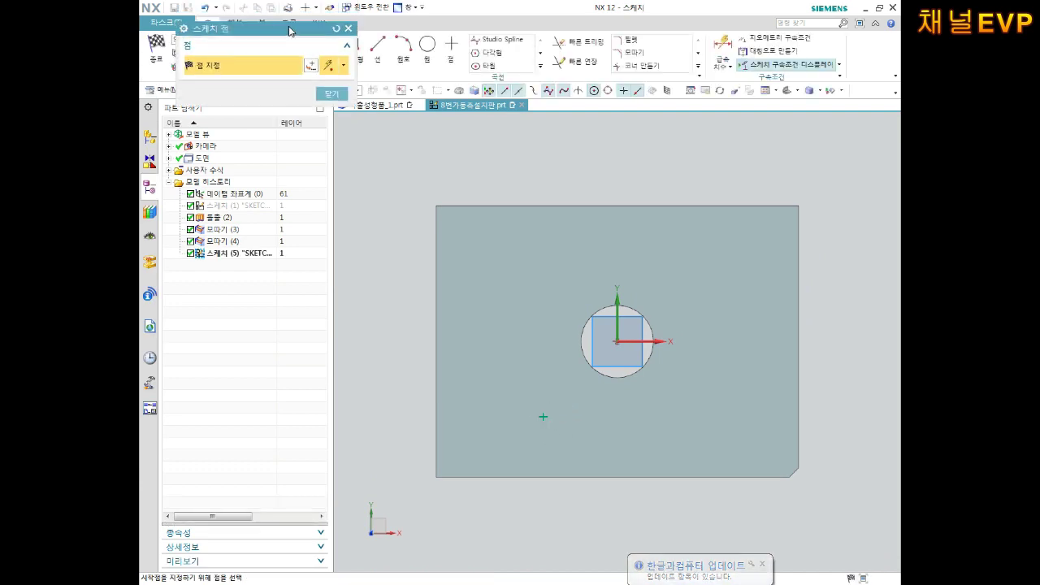
# Dimension the horizontal distance from the hole point to the sketch origin as 58/2 mm.
pyautogui.click(722, 46)
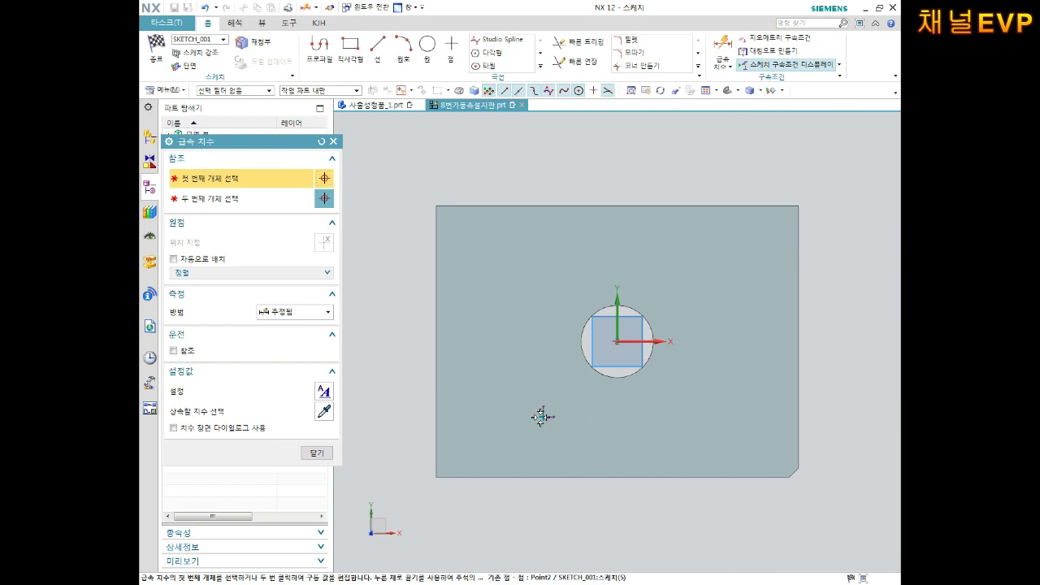
pyautogui.click(542, 417)
pyautogui.click(618, 341)
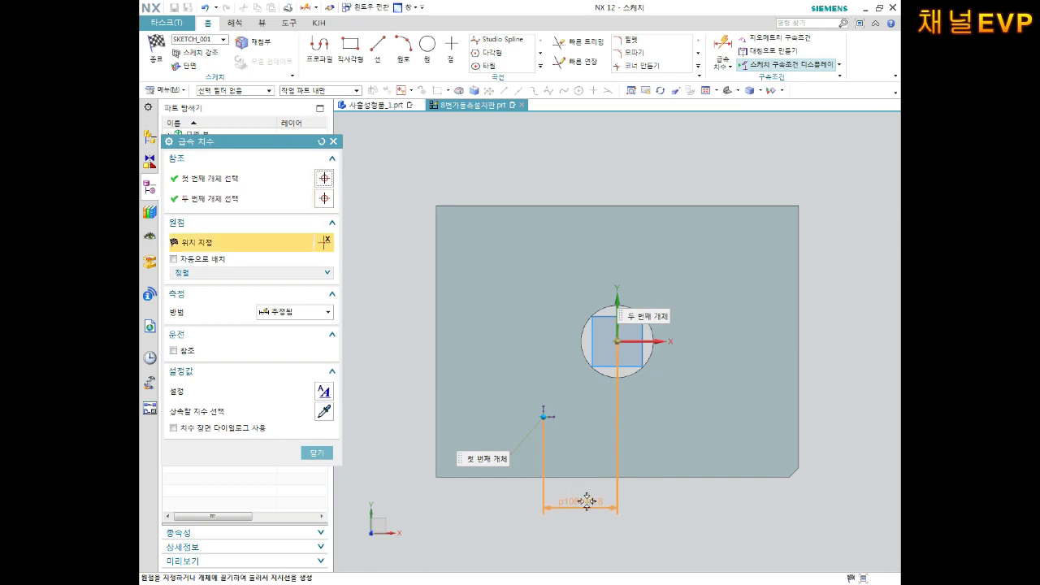
pyautogui.click(588, 501)
pyautogui.write('58/2')
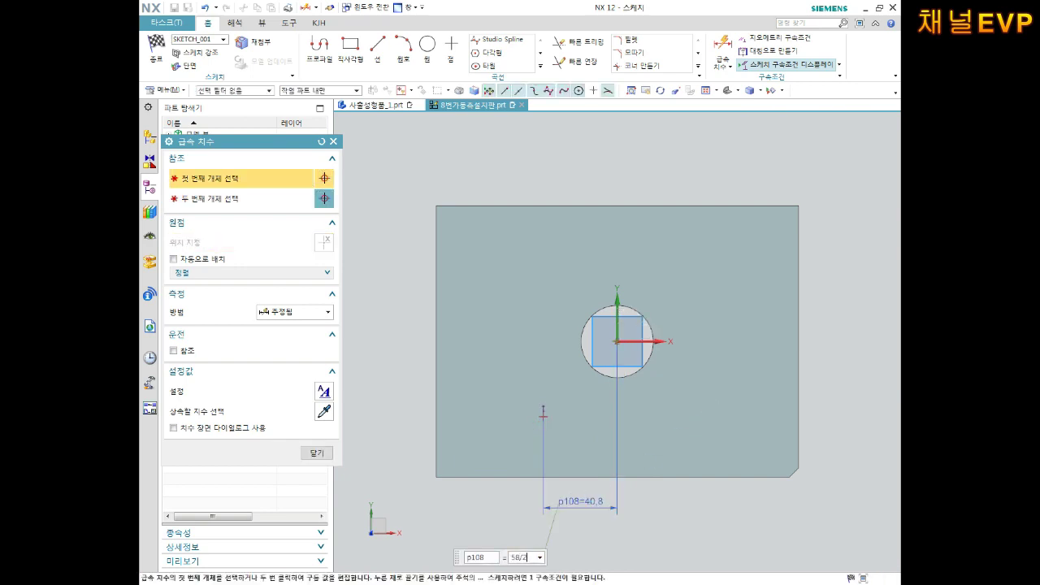
pyautogui.press('Return')
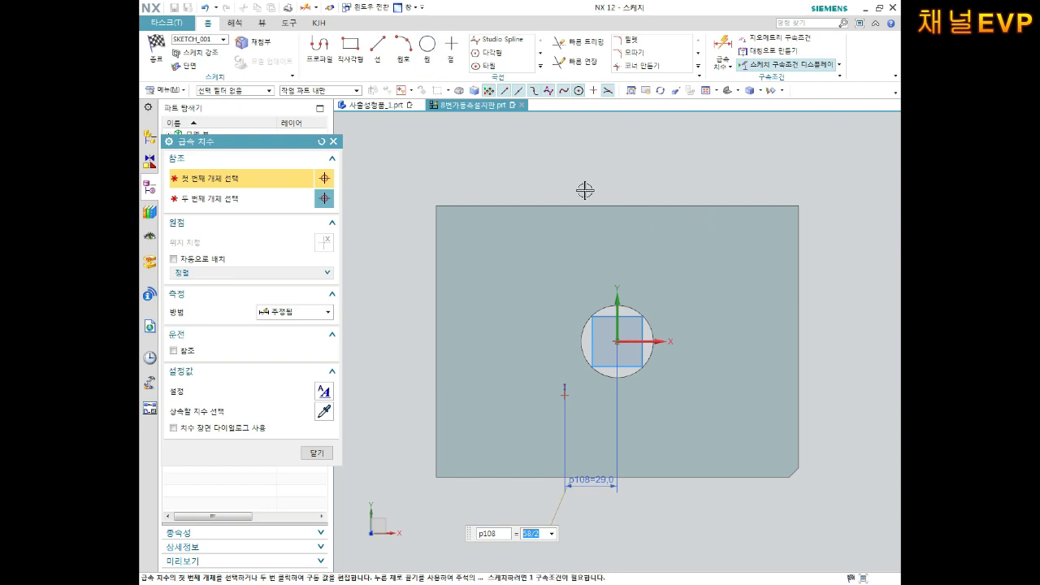
# Dimension the vertical distance from the hole point to the sketch origin as 114/2 mm.
pyautogui.click(565, 394)
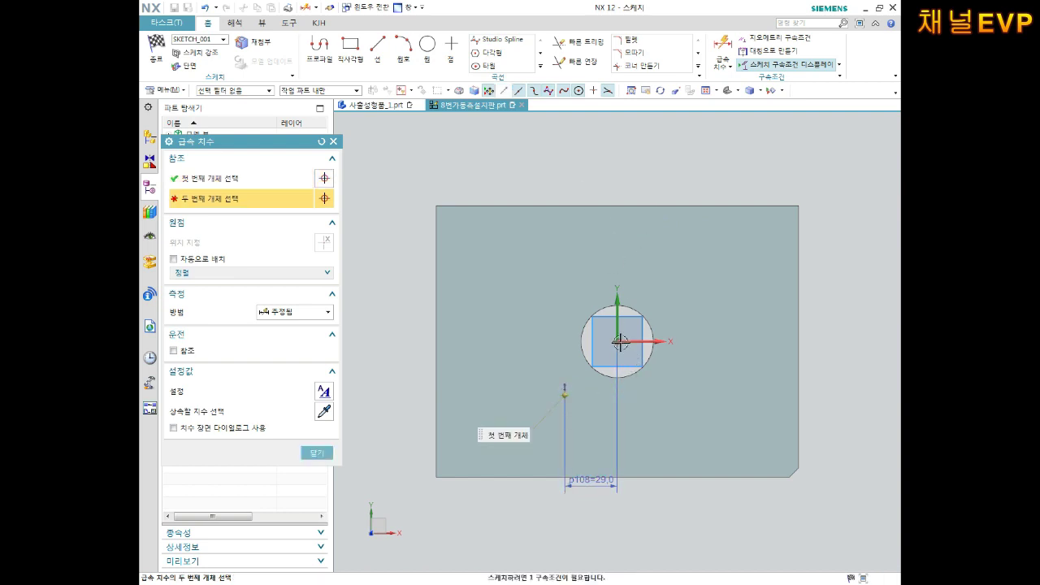
pyautogui.click(618, 341)
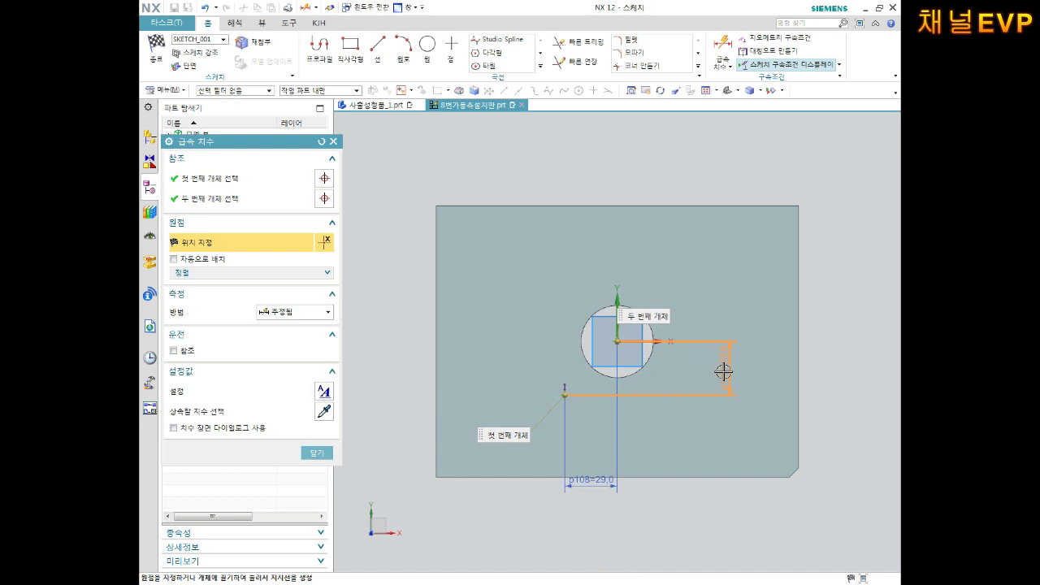
pyautogui.click(724, 371)
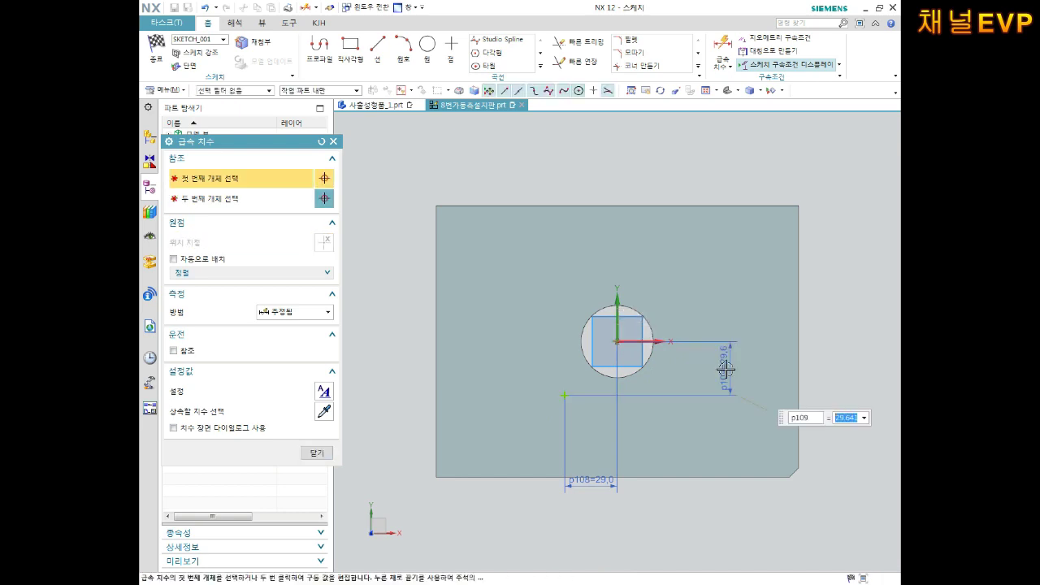
pyautogui.write('11')
pyautogui.press('Return')
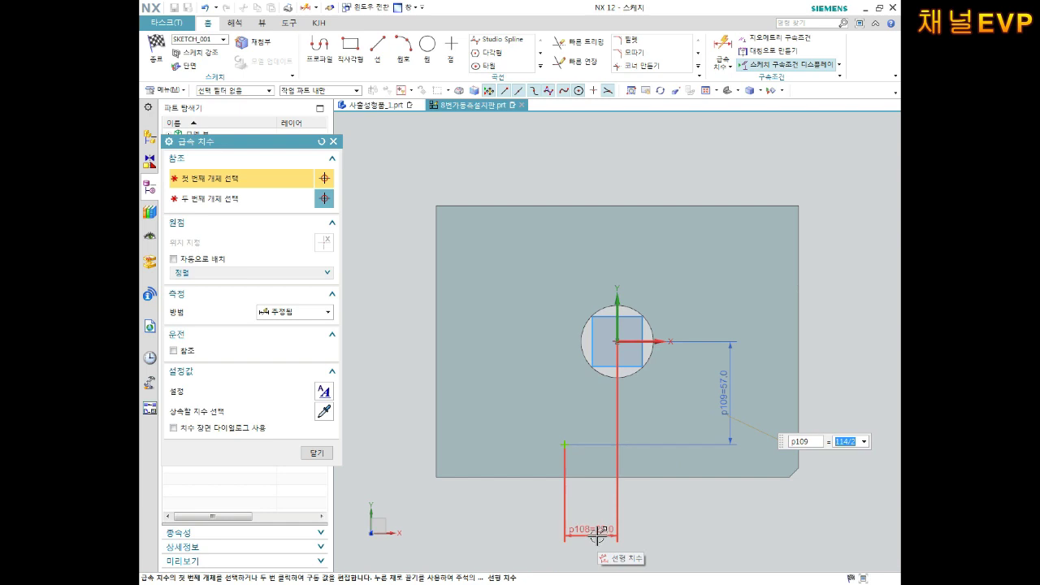
# Move both position dimensions closer to the hole point and finish the sketch.
pyautogui.press('Escape')
pyautogui.moveTo(597, 532); pyautogui.dragTo(605, 397)
pyautogui.moveTo(724, 391); pyautogui.dragTo(678, 390)
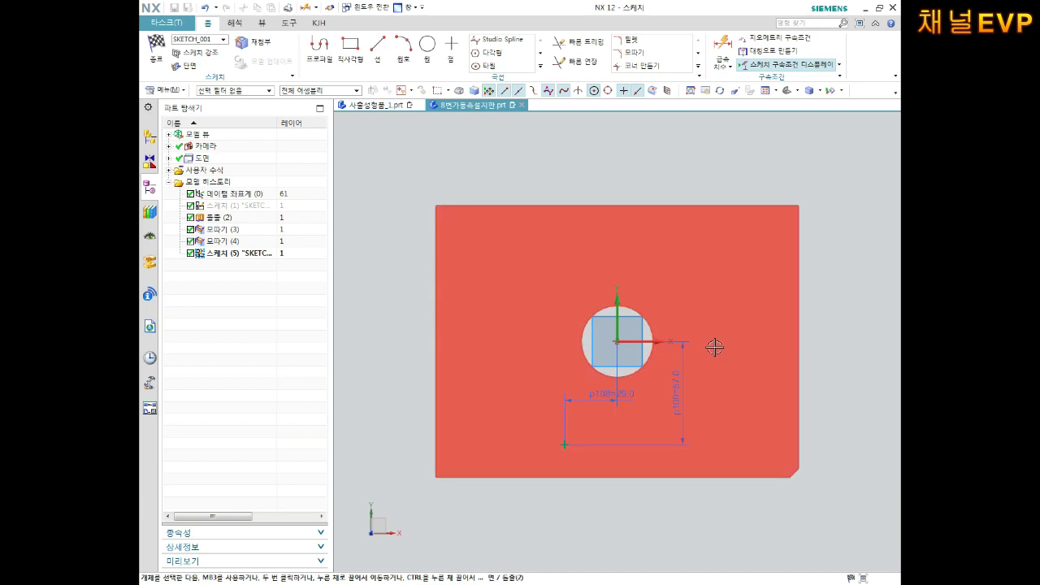
pyautogui.click(155, 50)
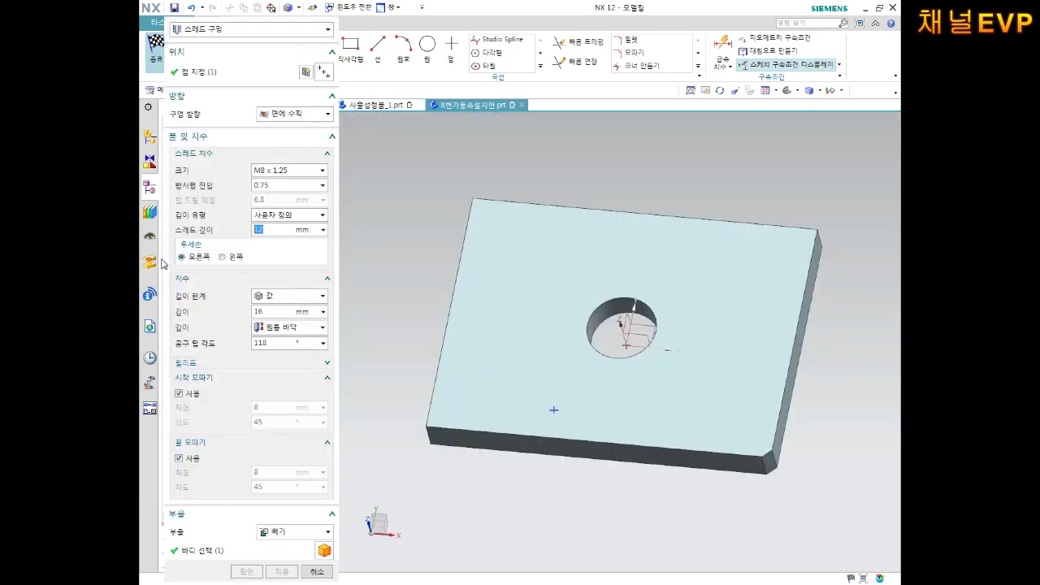
# Change the hole to a general hole with simple form and set its diameter to 8 mm.
pyautogui.click(229, 34)
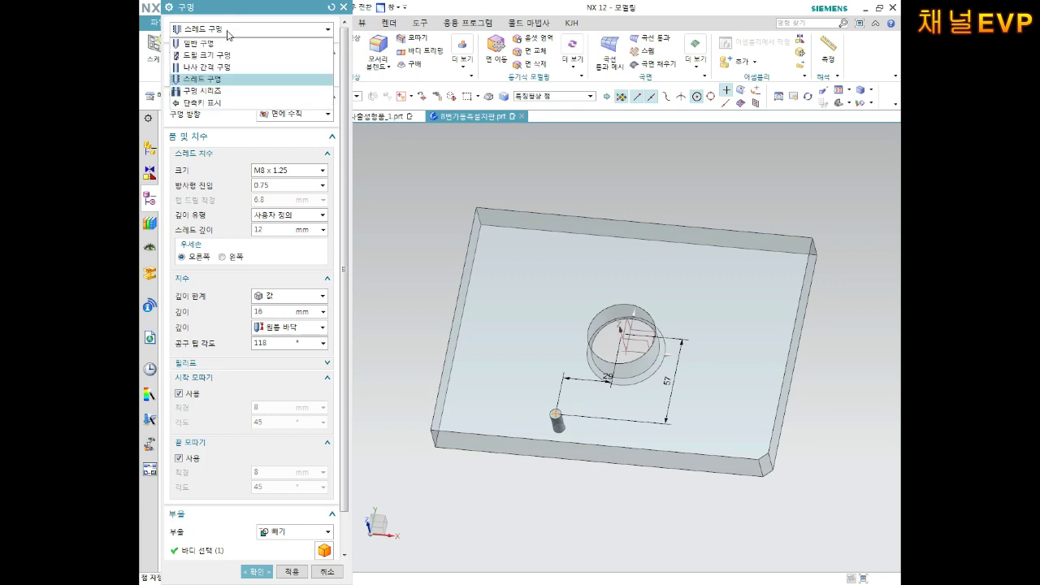
pyautogui.click(230, 41)
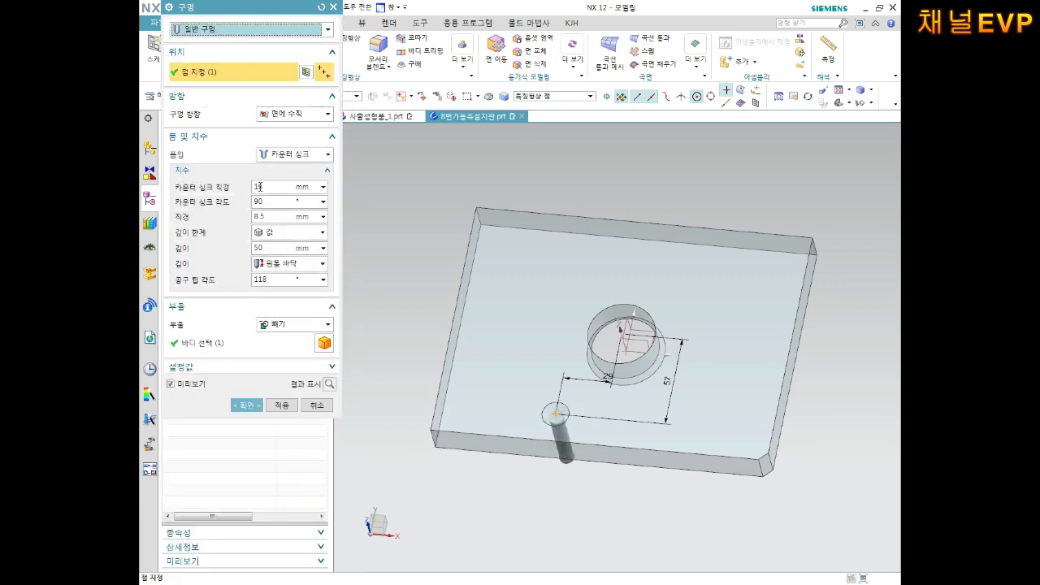
pyautogui.click(292, 155)
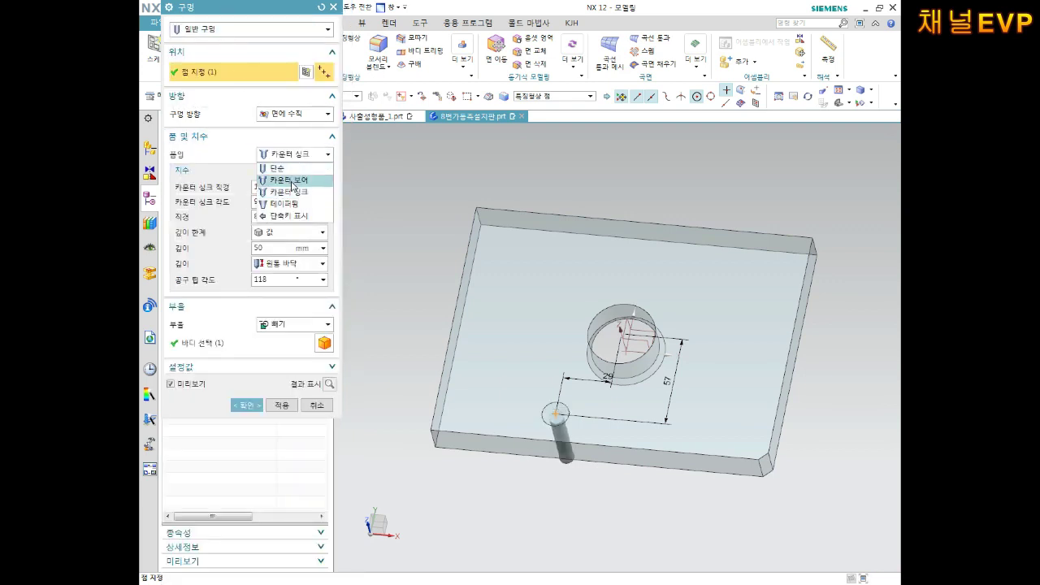
pyautogui.click(294, 168)
pyautogui.click(265, 189)
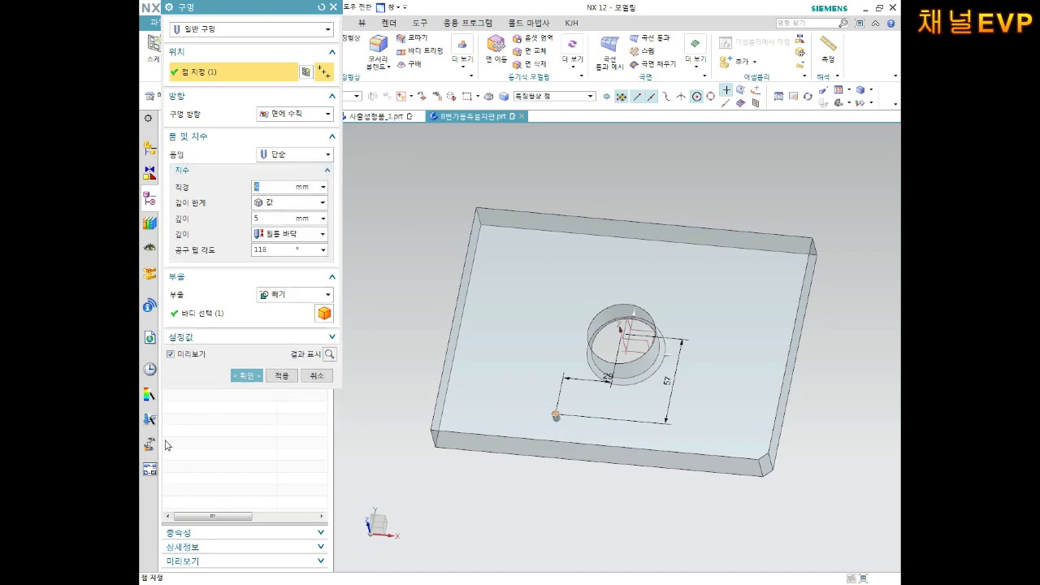
pyautogui.press('Return')
# Set the hole's depth limit to through body (바디 통과) and create the hole.
pyautogui.click(280, 236)
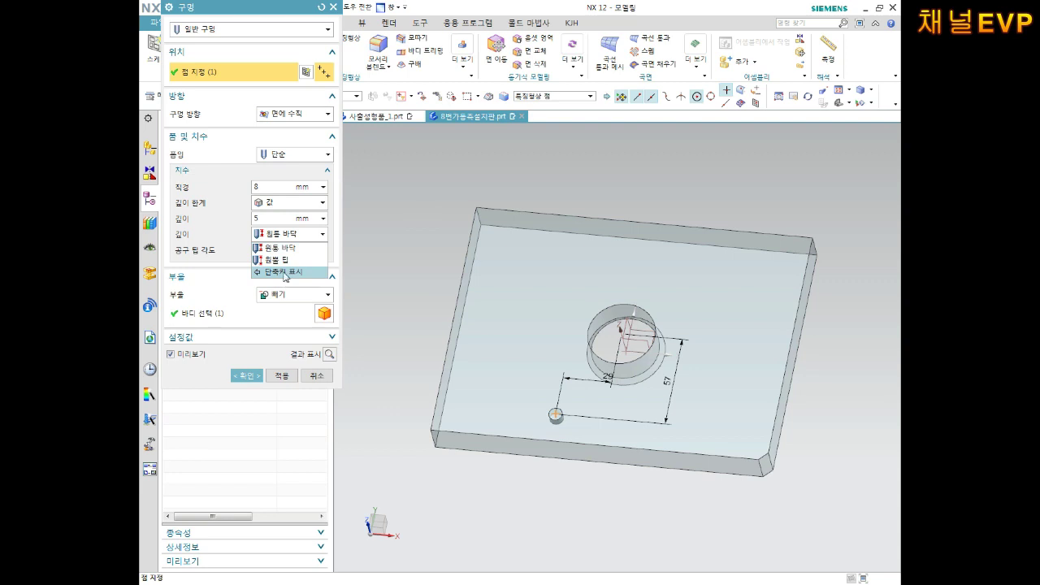
pyautogui.click(278, 247)
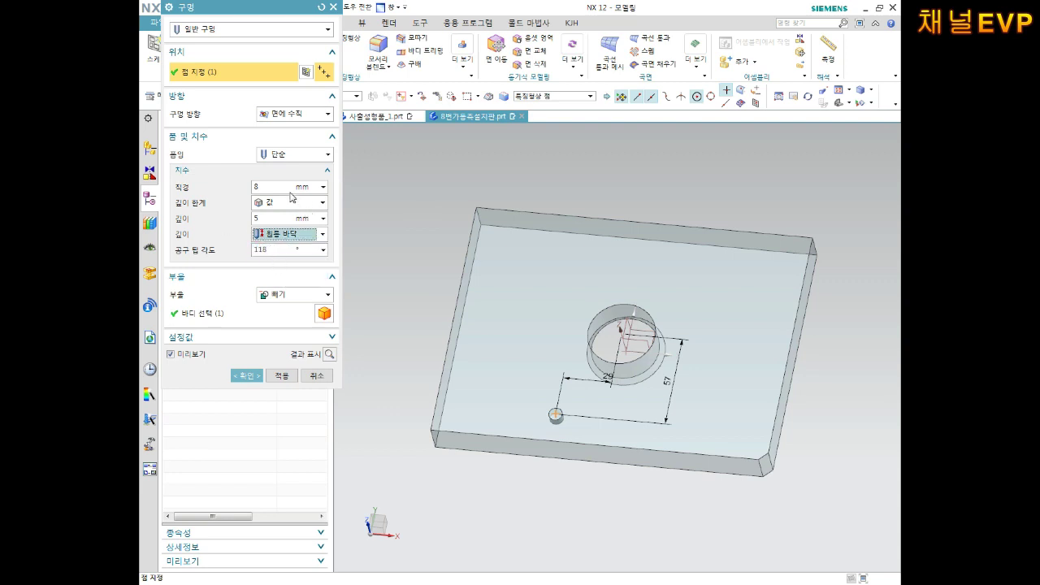
pyautogui.click(286, 205)
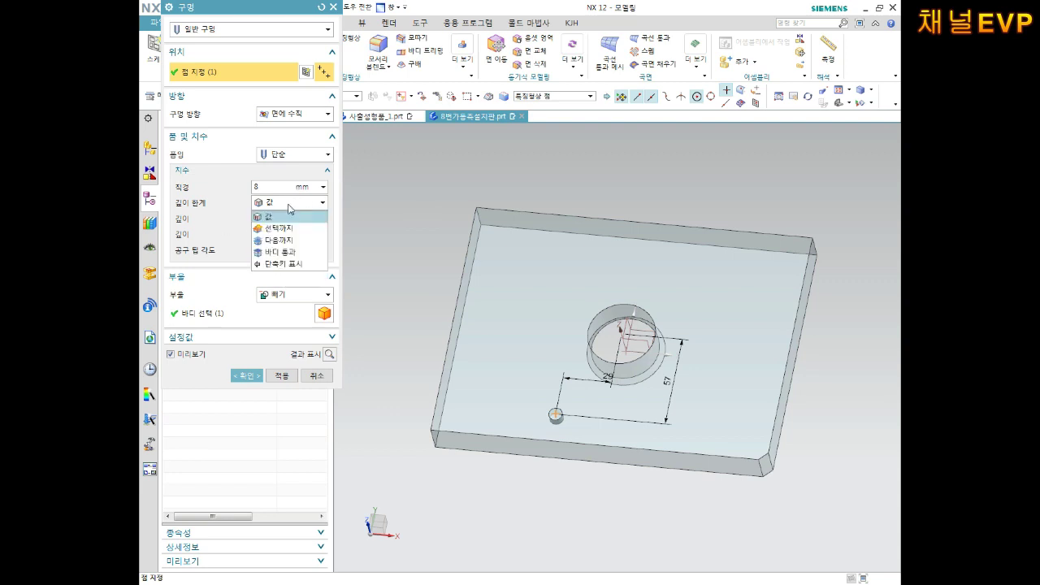
pyautogui.click(284, 248)
pyautogui.moveTo(573, 378)
pyautogui.mouseDown(button='middle')
pyautogui.moveTo(575, 285)
pyautogui.moveTo(562, 363)
pyautogui.mouseUp(button='middle')
pyautogui.scroll(1, 647, 341)
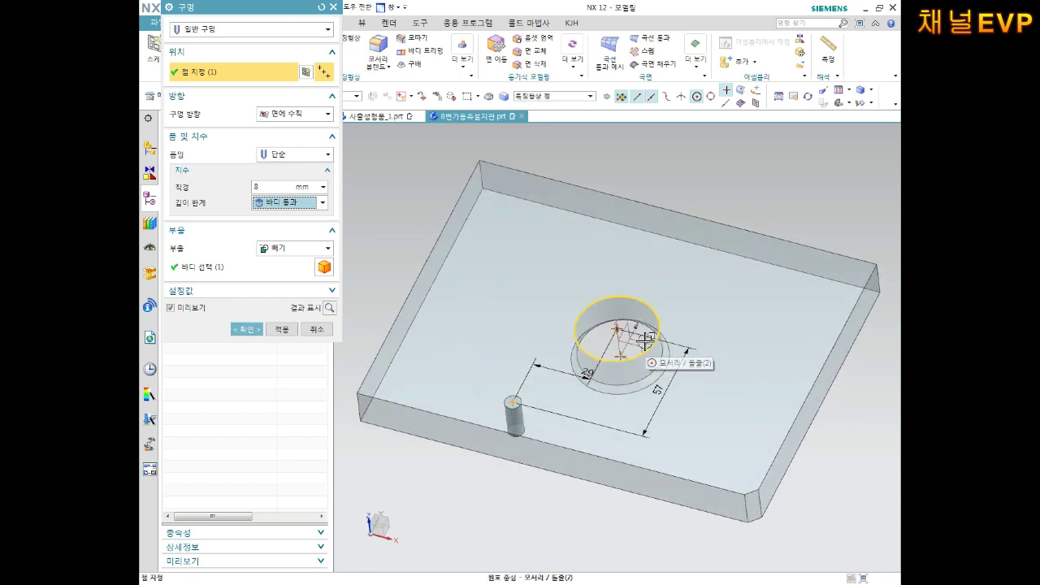
pyautogui.click(246, 329)
pyautogui.moveTo(504, 325); pyautogui.dragTo(720, 229, button='middle')
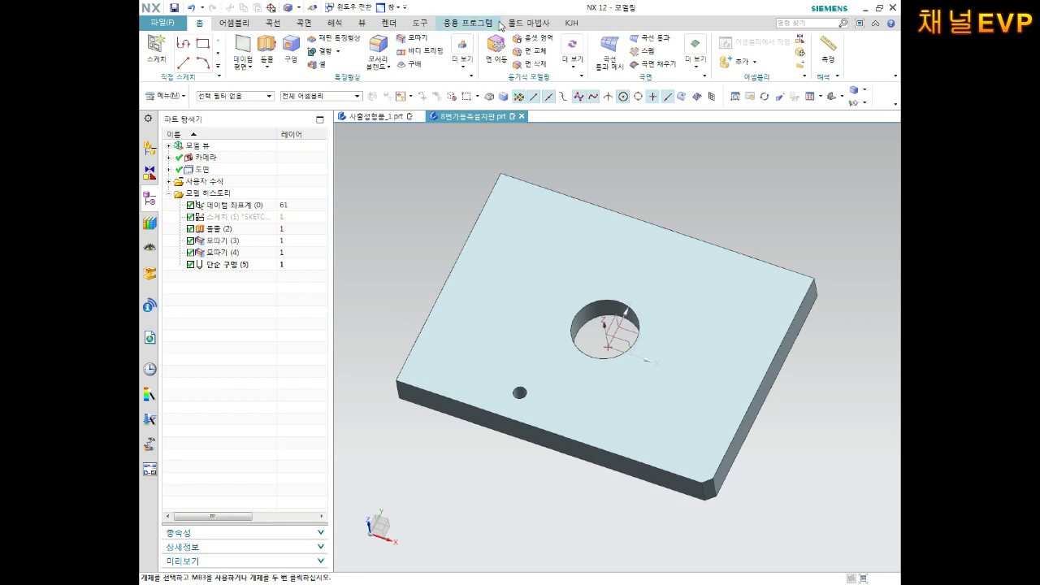
# Start a Pattern Feature of the 8 mm hole with a linear layout.
pyautogui.click(333, 38)
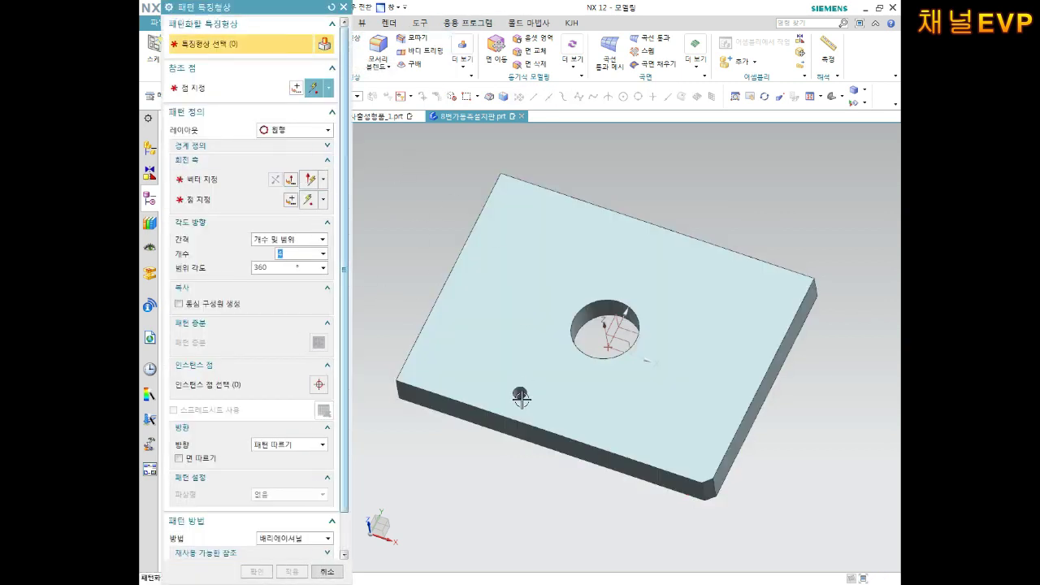
pyautogui.scroll(3, 520, 392)
pyautogui.click(522, 388)
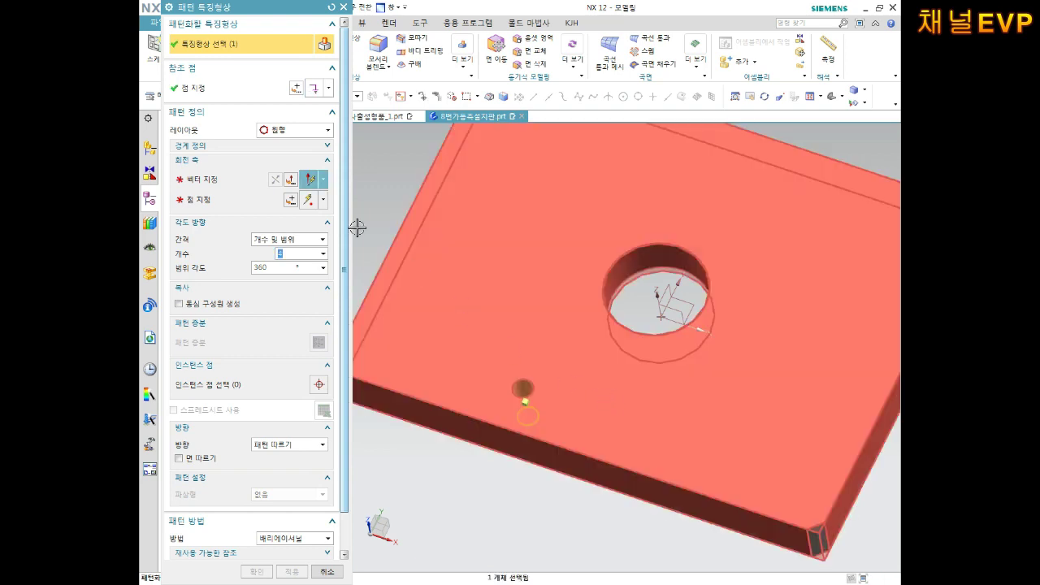
pyautogui.click(291, 131)
pyautogui.click(284, 145)
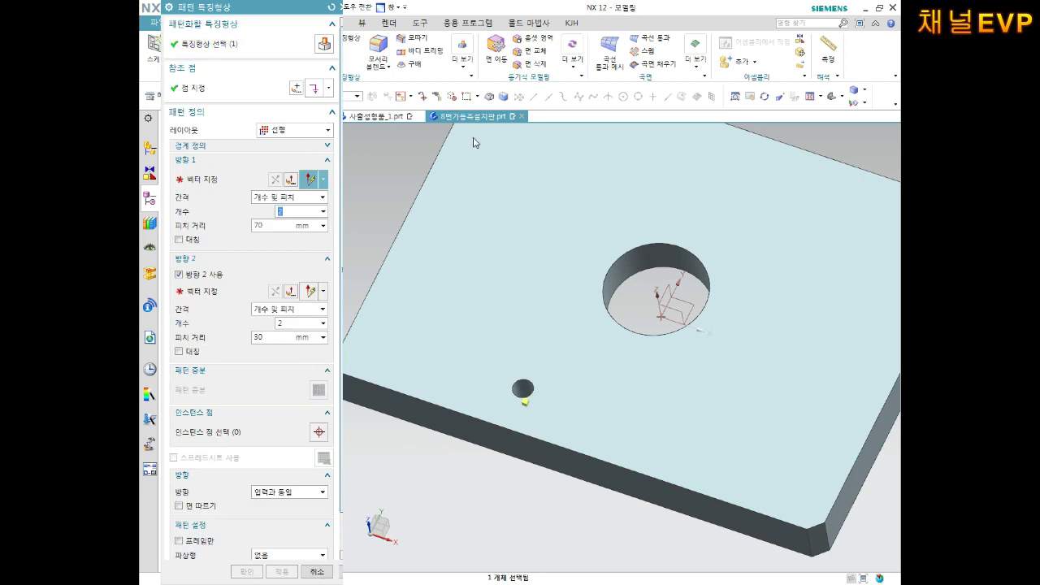
# Define pattern direction 1 along the plate's front edge, reversed towards the chamfered corner, with count 2 and a pitch distance of 58 mm.
pyautogui.click(203, 181)
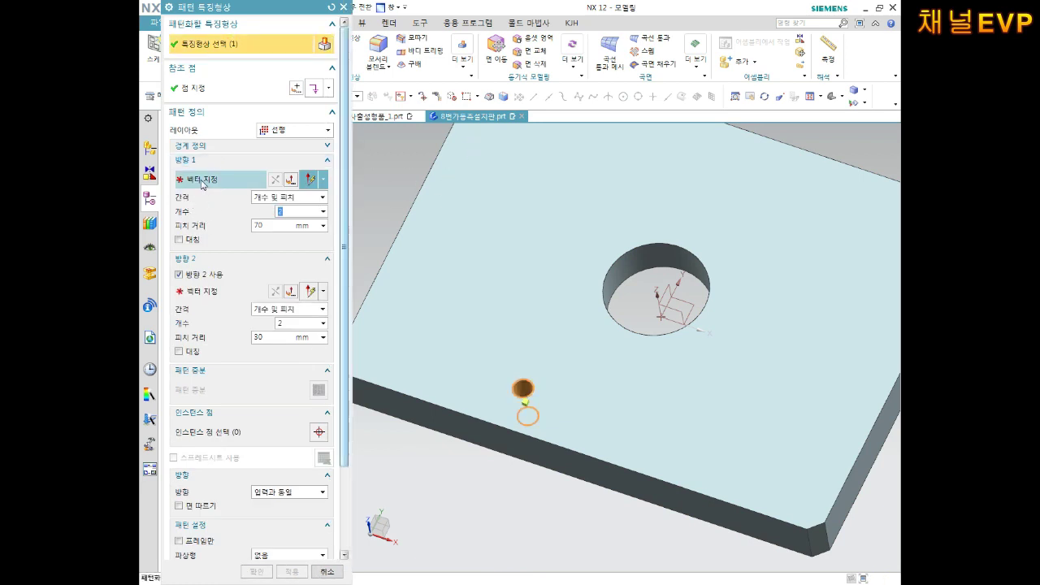
pyautogui.click(469, 414)
pyautogui.scroll(-3, 469, 414)
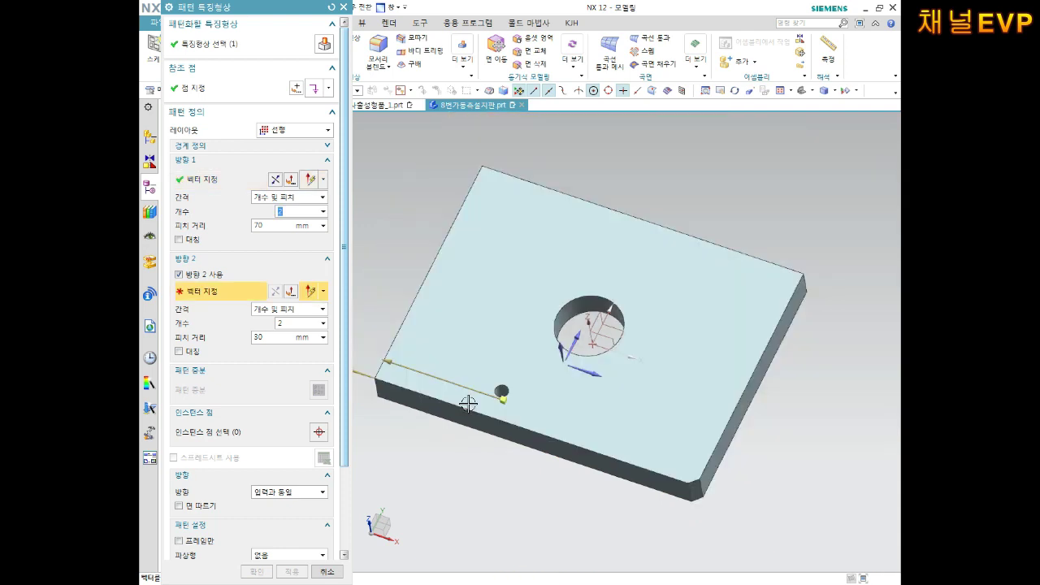
pyautogui.scroll(1, 432, 408)
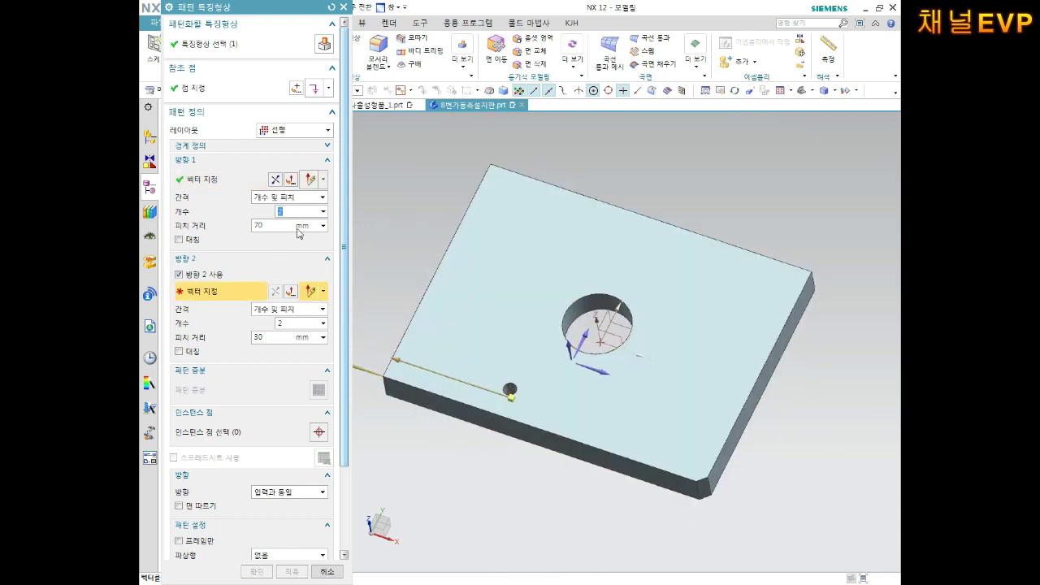
pyautogui.click(276, 179)
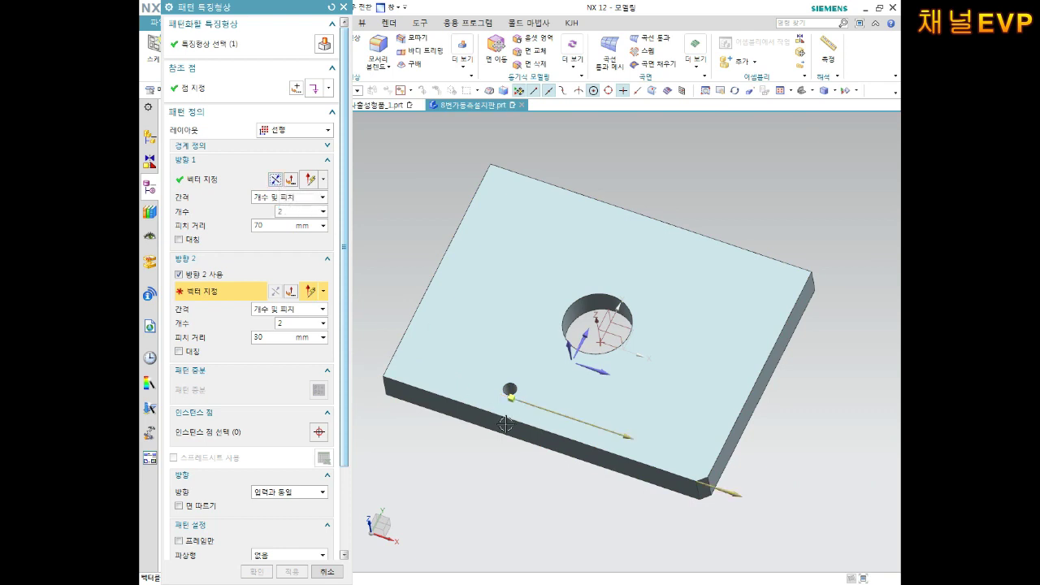
pyautogui.click(296, 198)
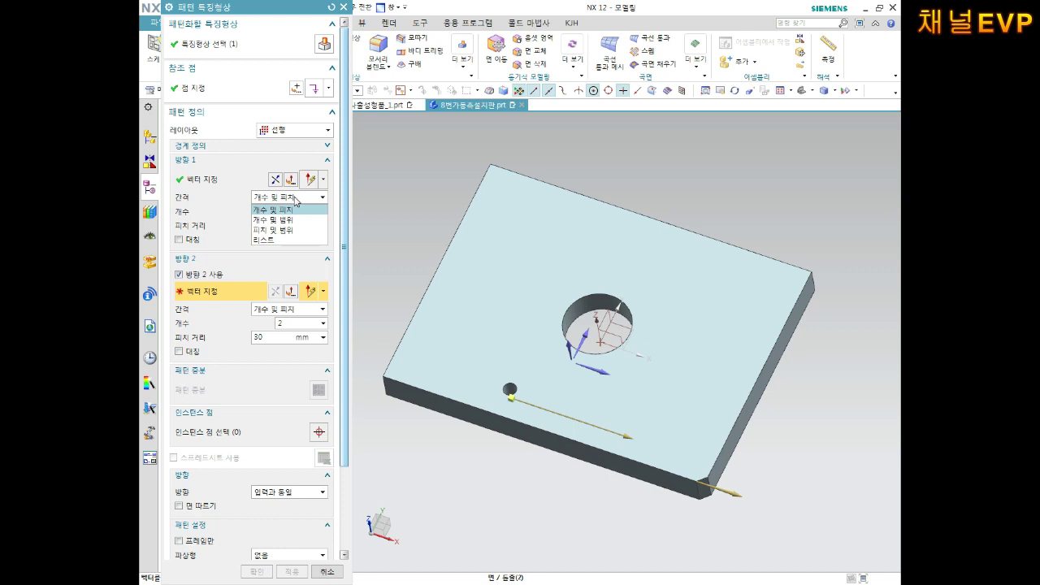
pyautogui.click(295, 199)
pyautogui.press('Tab')
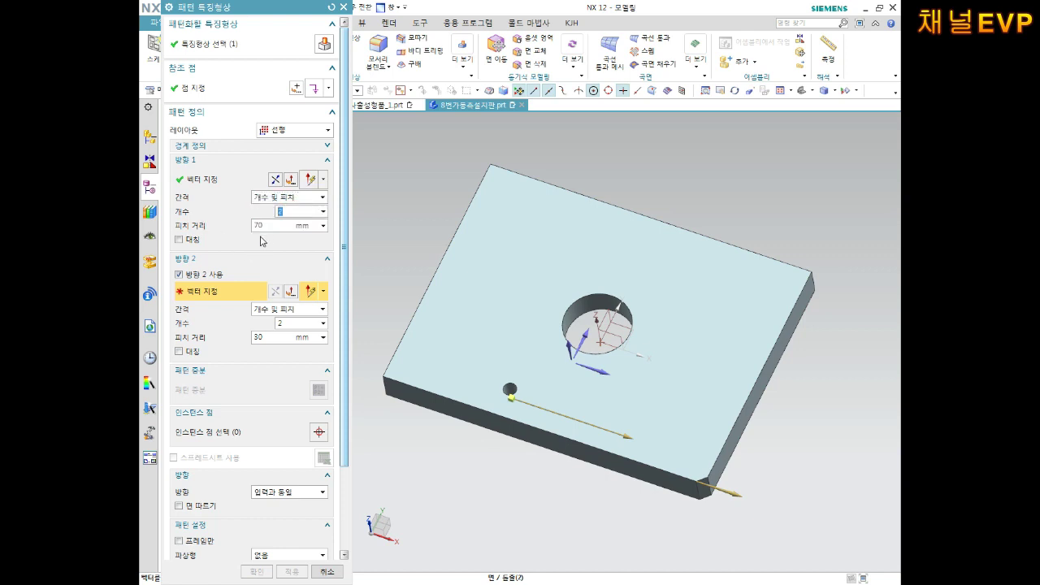
pyautogui.press('Tab')
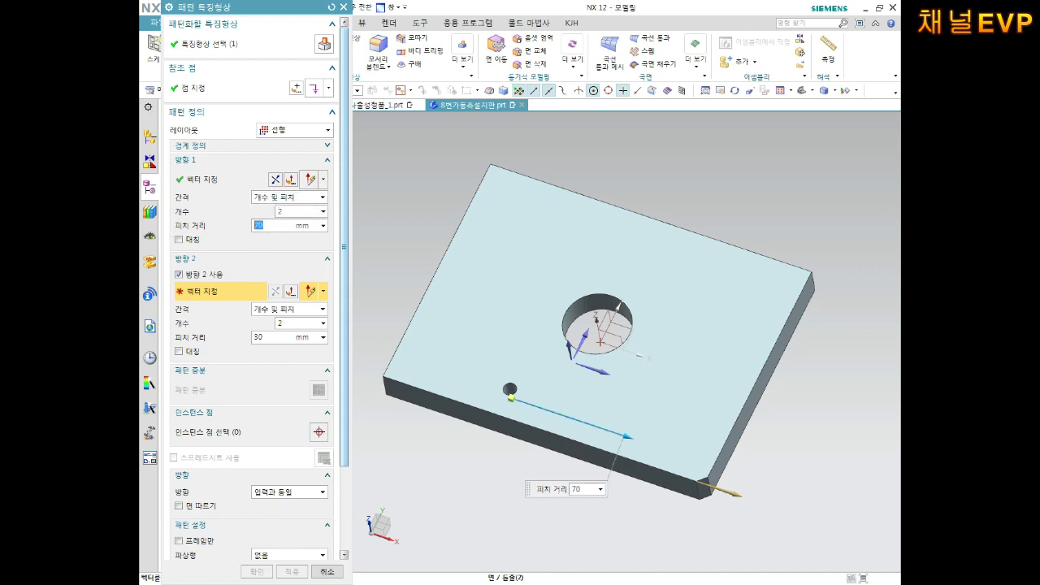
pyautogui.press('Return')
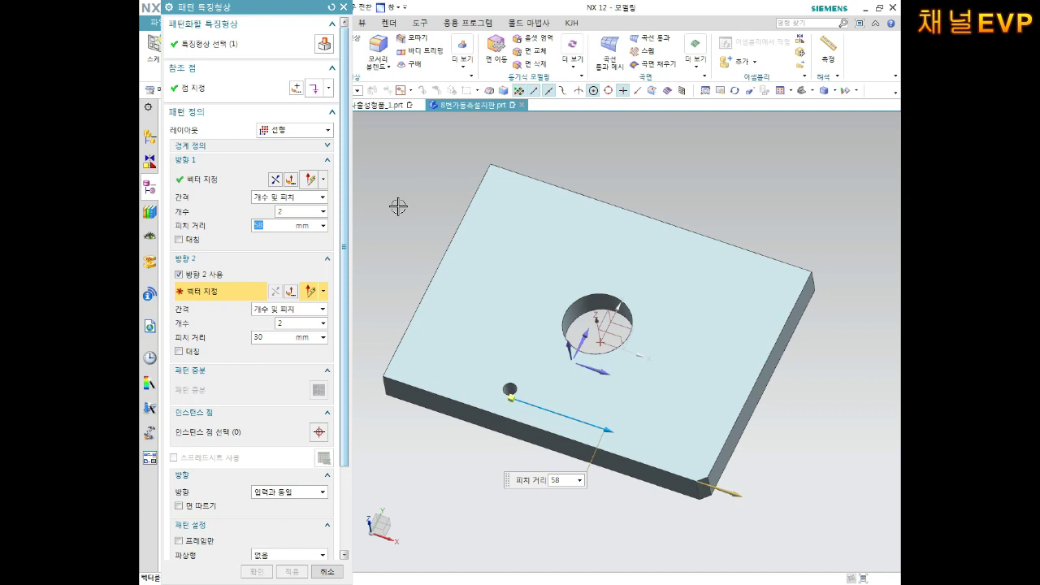
# Define pattern direction 2 along the plate's short side edge with count 2 and a 114 mm pitch, and create the hole pattern.
pyautogui.click(452, 234)
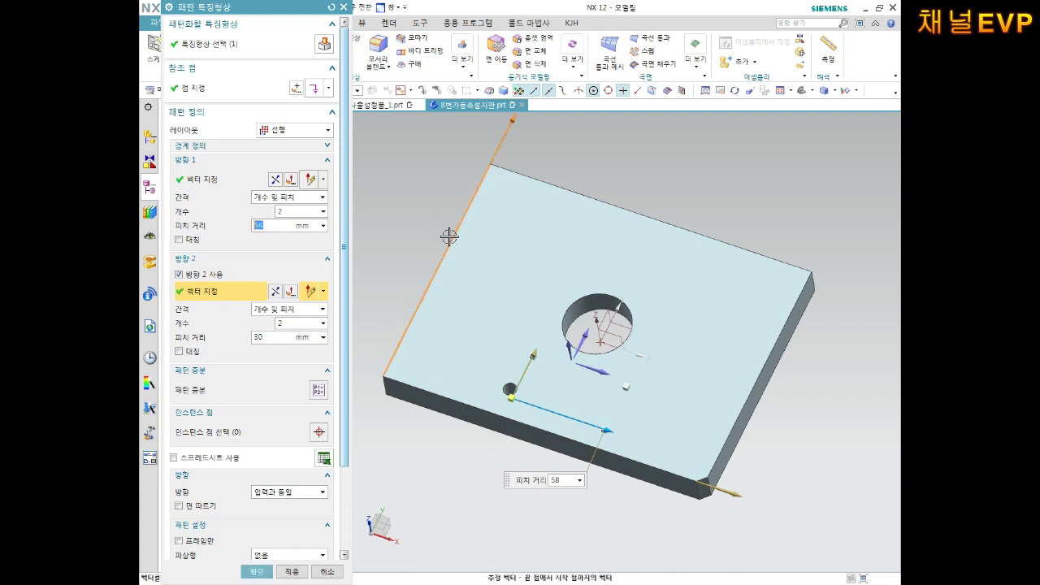
pyautogui.click(274, 337)
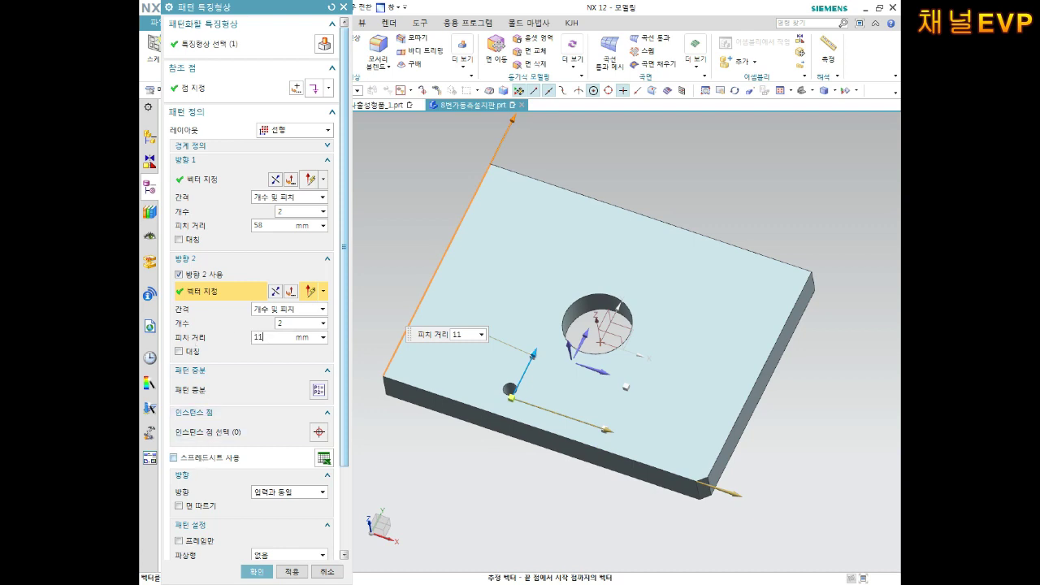
pyautogui.write('114')
pyautogui.press('Return')
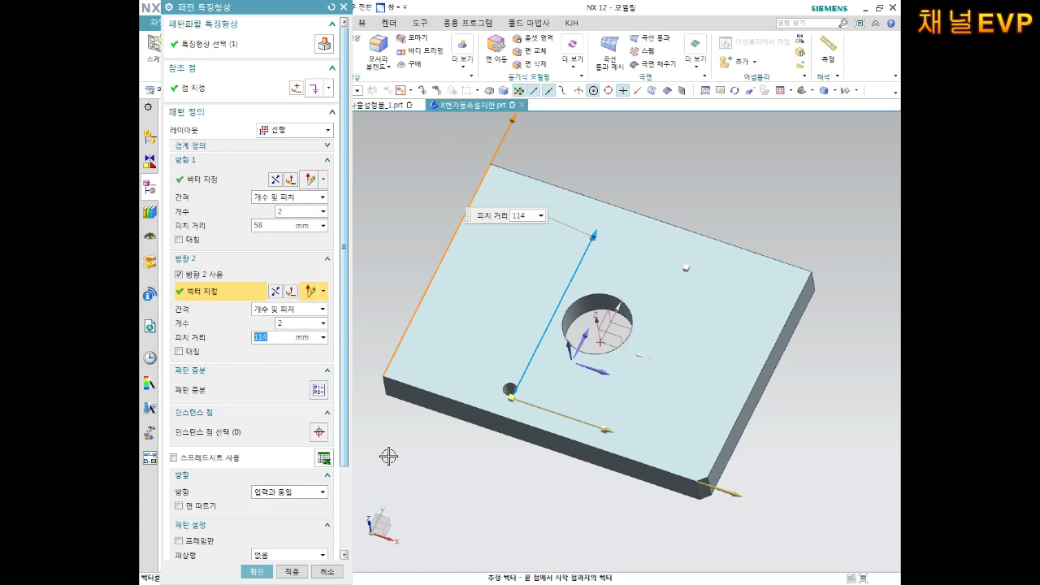
pyautogui.click(257, 572)
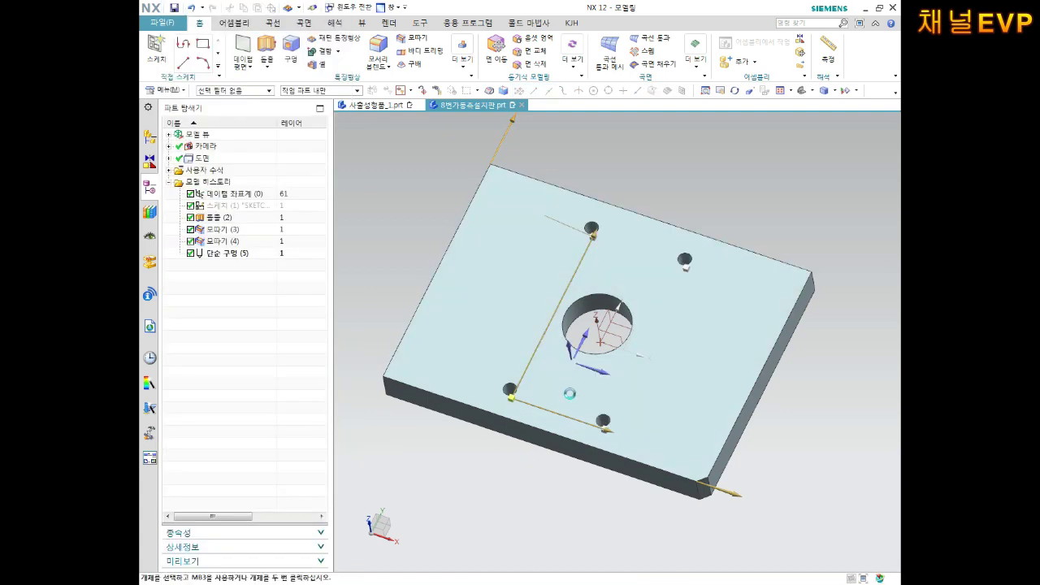
# Start a hole on the plate's underside, placing its point beside the central hole on the side diagonally opposite the chamfered corner.
pyautogui.moveTo(571, 371); pyautogui.dragTo(619, 342, button='middle')
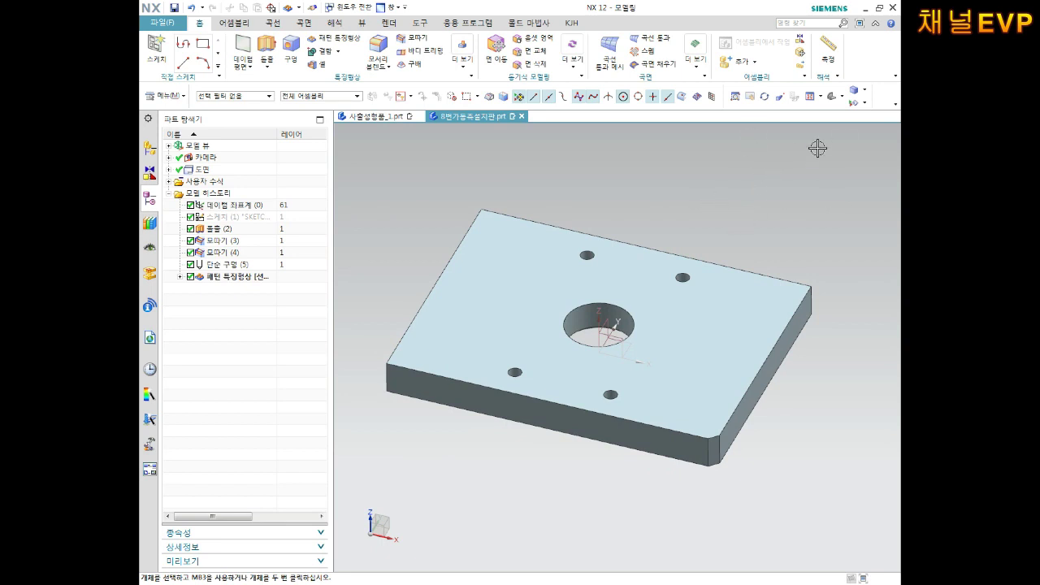
pyautogui.click(842, 97)
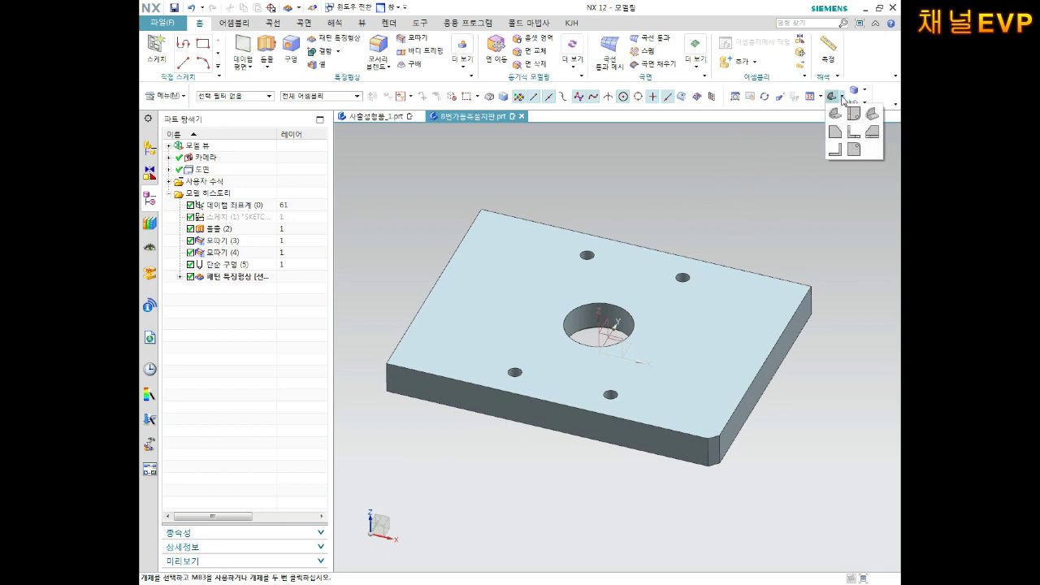
pyautogui.click(854, 150)
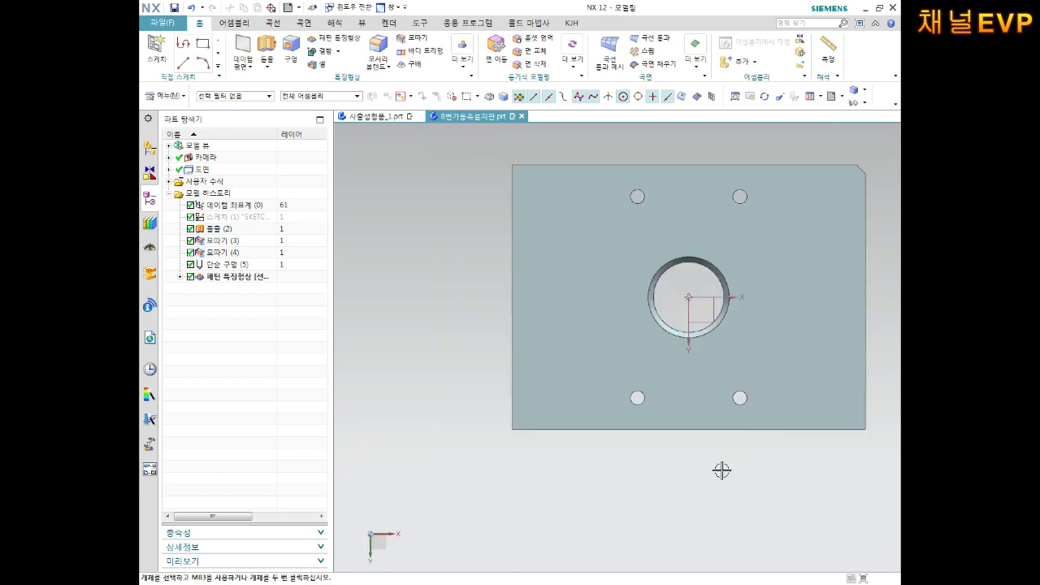
pyautogui.click(715, 468)
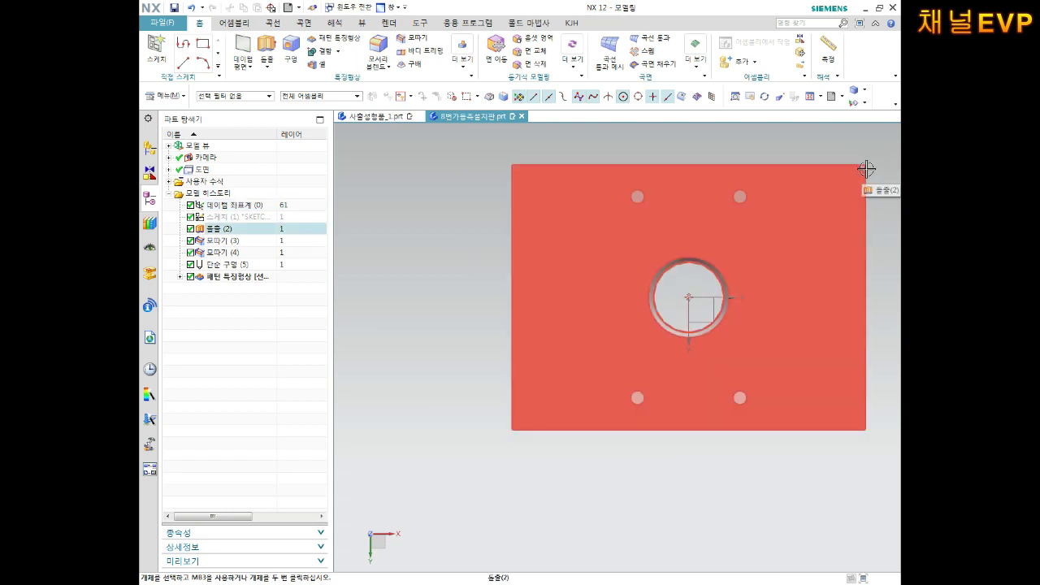
pyautogui.keyDown('shift'); pyautogui.moveTo(840, 174); pyautogui.dragTo(796, 223, button='middle'); pyautogui.keyUp('shift')
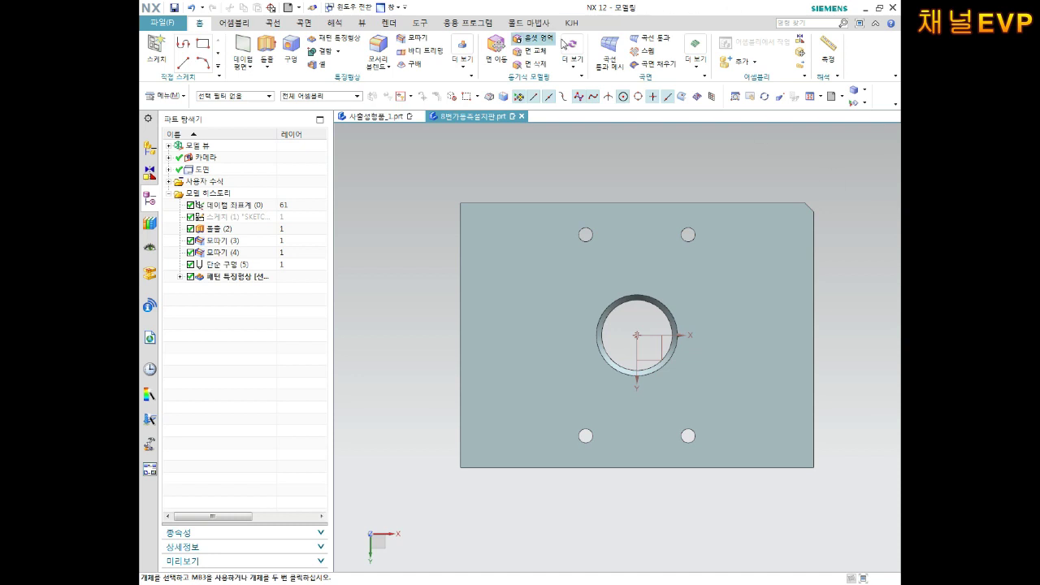
pyautogui.click(300, 48)
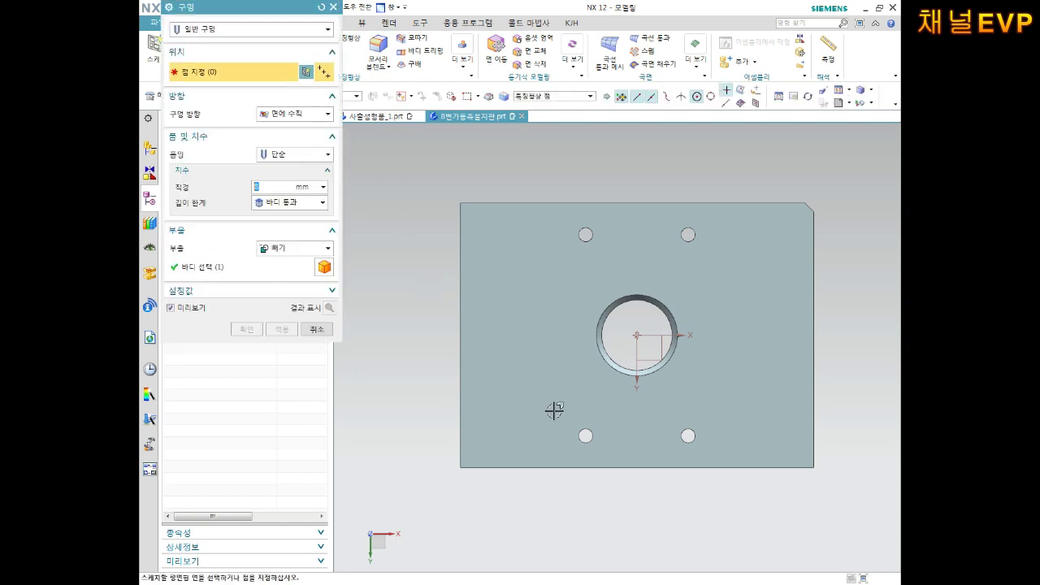
pyautogui.click(529, 407)
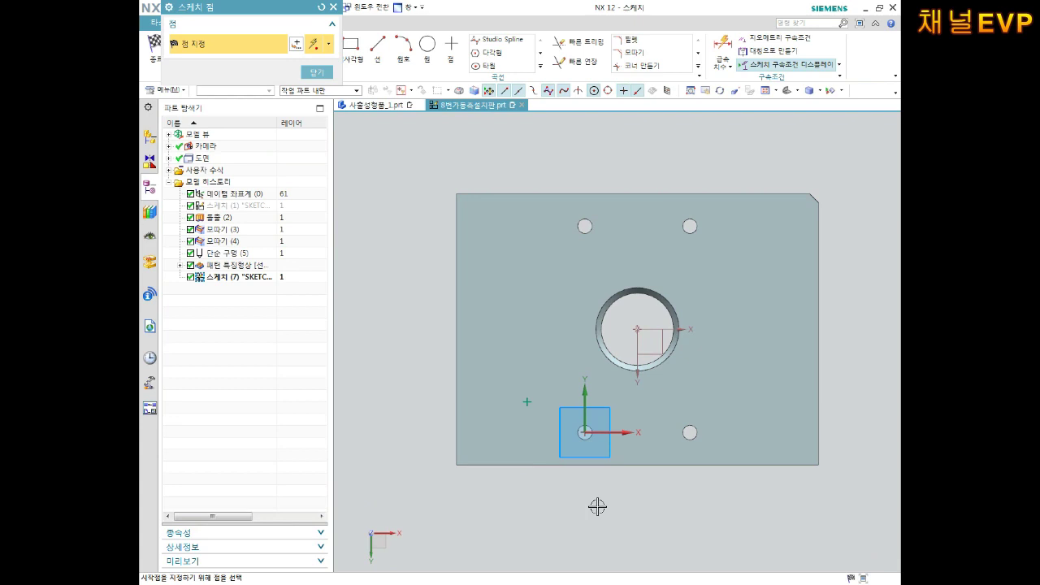
# Dimension the point's horizontal distance from the central hole's centre as 60 mm.
pyautogui.press('d')
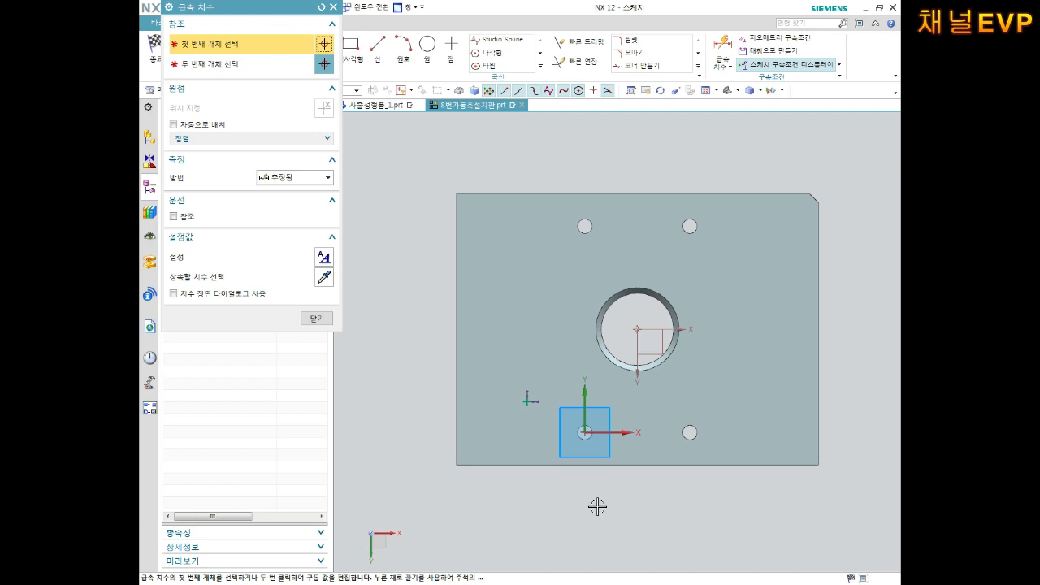
pyautogui.click(530, 401)
pyautogui.click(637, 329)
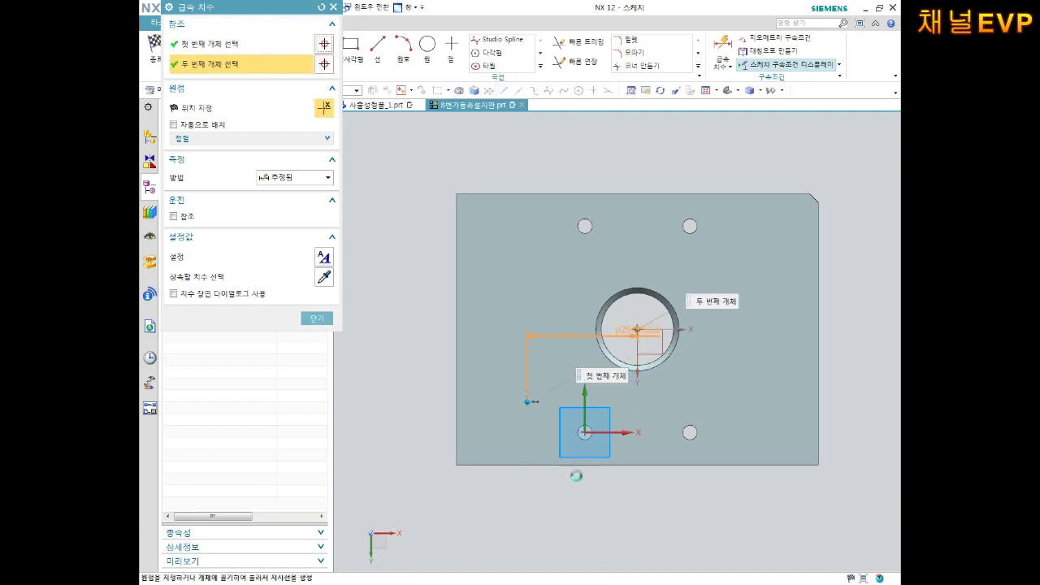
pyautogui.click(590, 508)
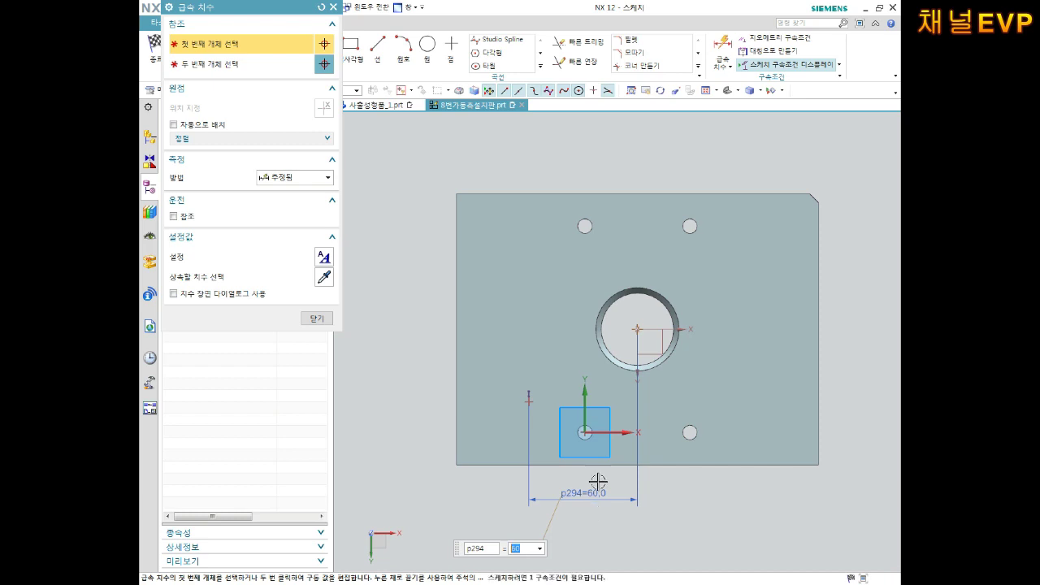
# Dimension the point's vertical distance from the central hole's centre as 56/2 mm and finish the sketch.
pyautogui.click(528, 400)
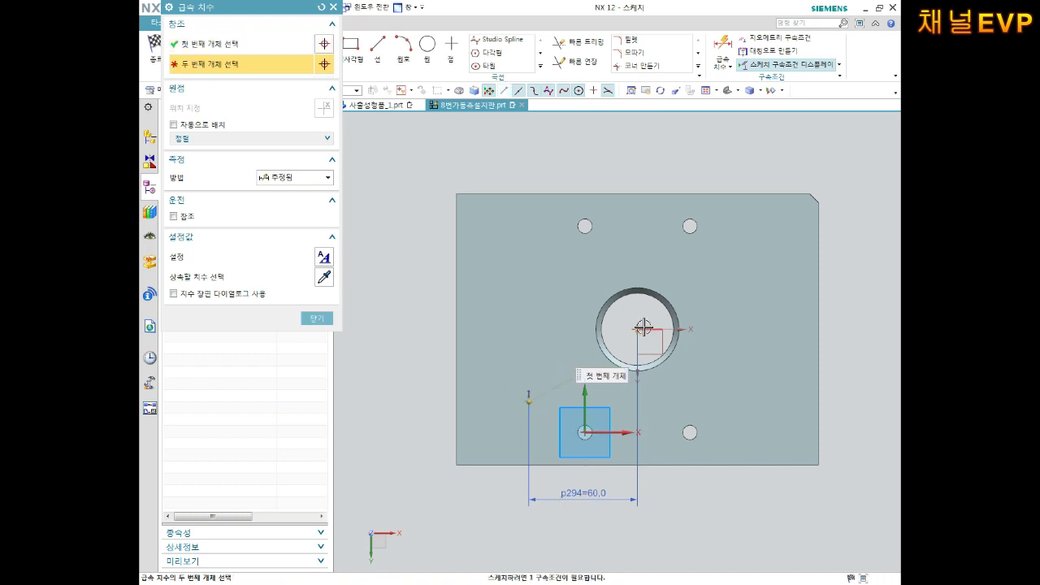
pyautogui.click(637, 329)
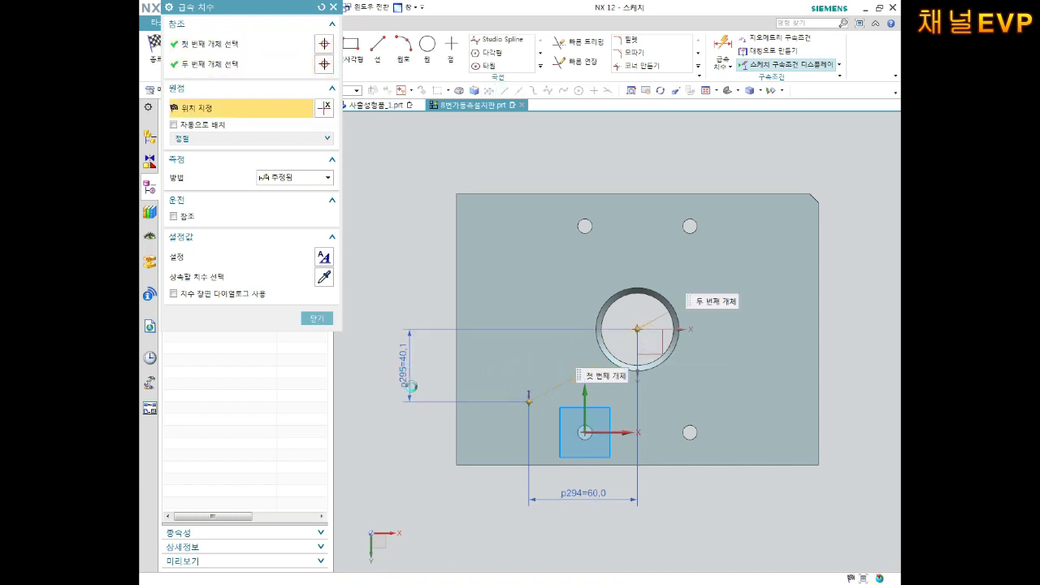
pyautogui.click(408, 370)
pyautogui.write('56/2')
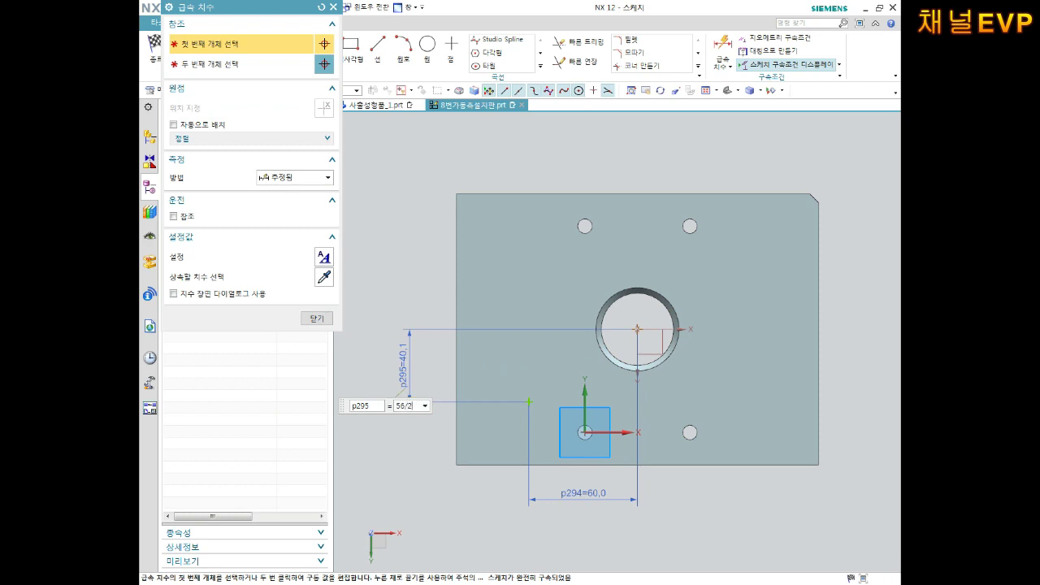
pyautogui.press('Return')
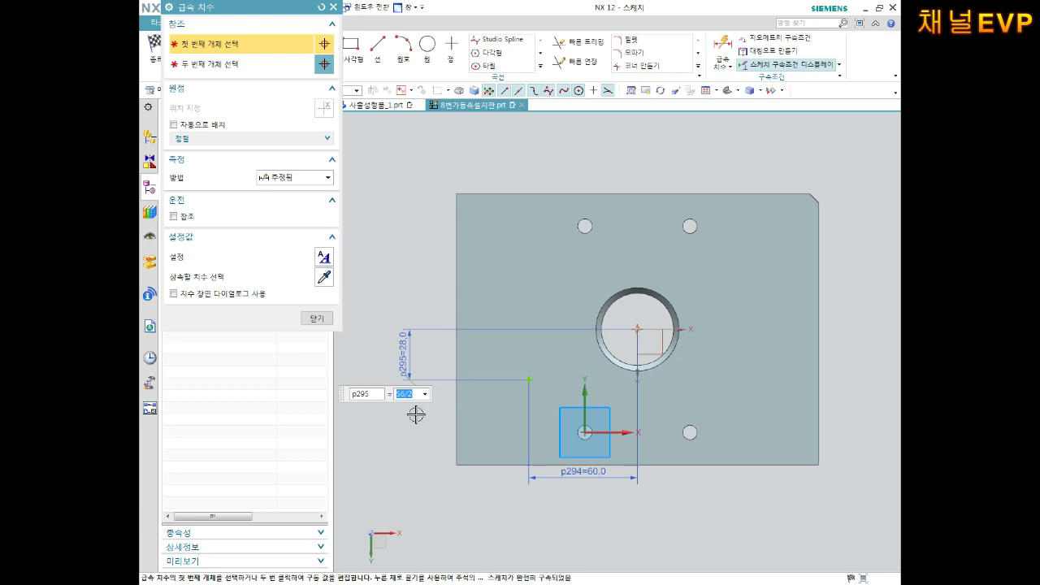
pyautogui.click(316, 320)
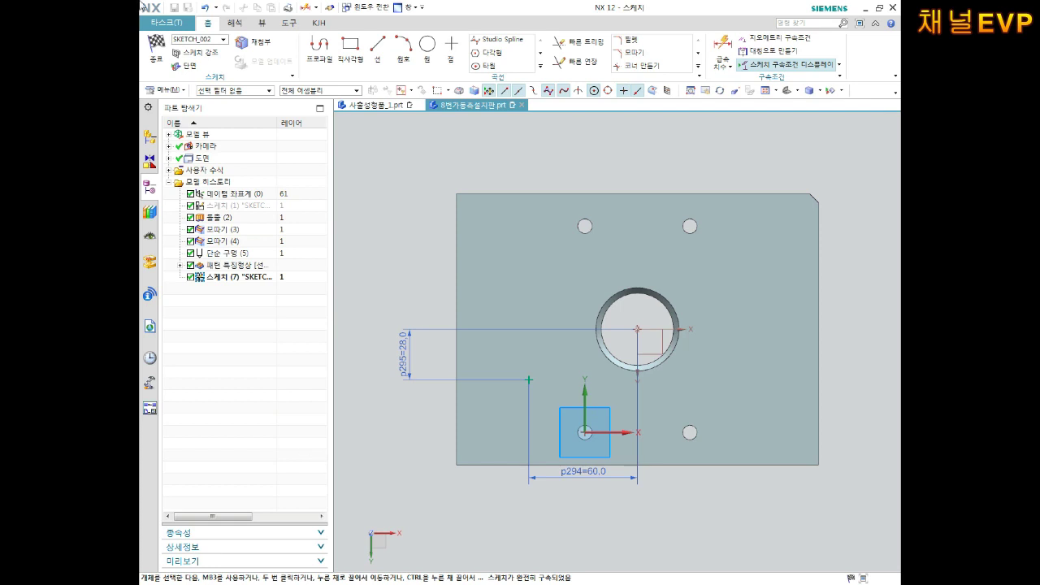
pyautogui.click(156, 49)
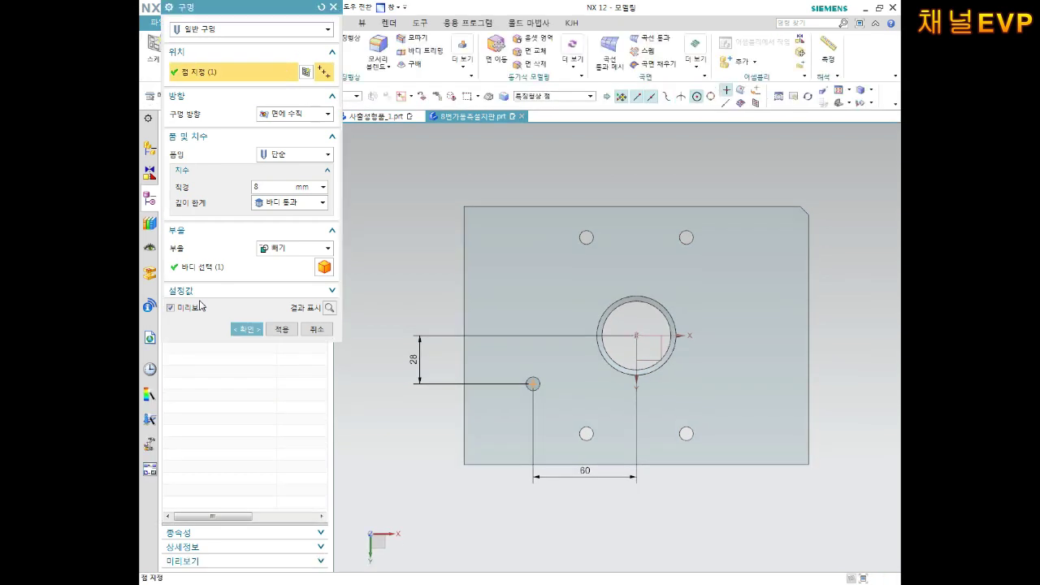
# Change the hole form to counterbore (카운터 보어) with counterbore diameter 17.5 mm, counterbore depth 11 mm and hole diameter 11 mm, and create it.
pyautogui.click(285, 157)
pyautogui.click(288, 184)
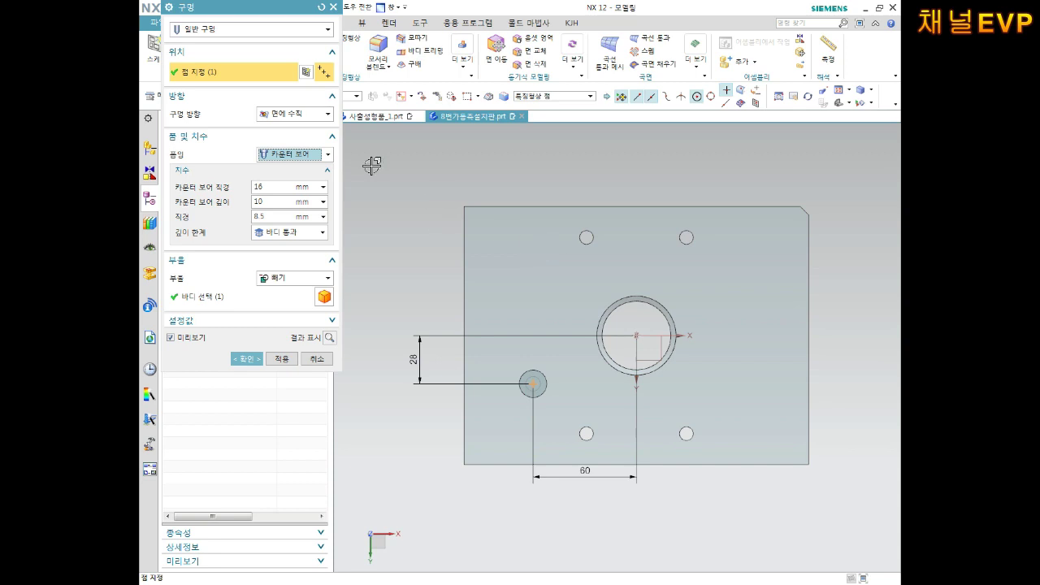
pyautogui.click(265, 189)
pyautogui.write('1')
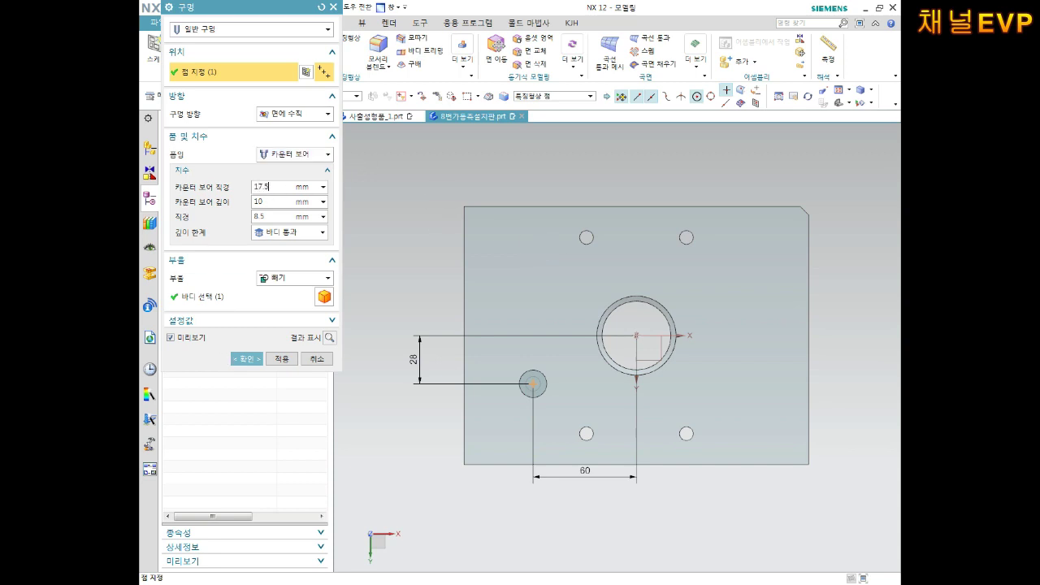
pyautogui.moveTo(268, 201); pyautogui.dragTo(235, 206)
pyautogui.write('11')
pyautogui.press('Tab')
pyautogui.write('11')
pyautogui.click(247, 358)
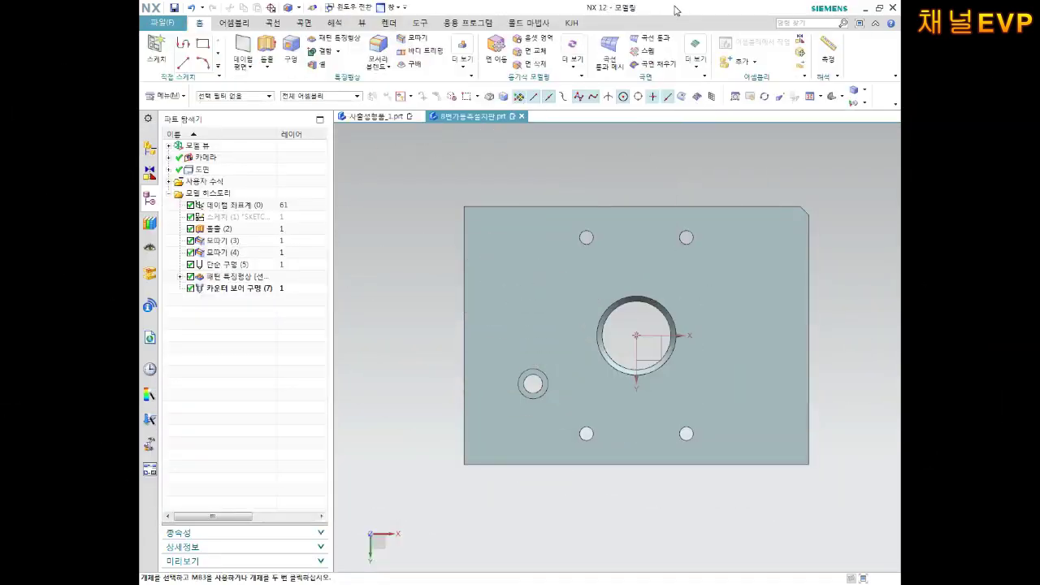
# Start a Pattern Feature with the counterbore hole as the feature to pattern.
pyautogui.click(329, 37)
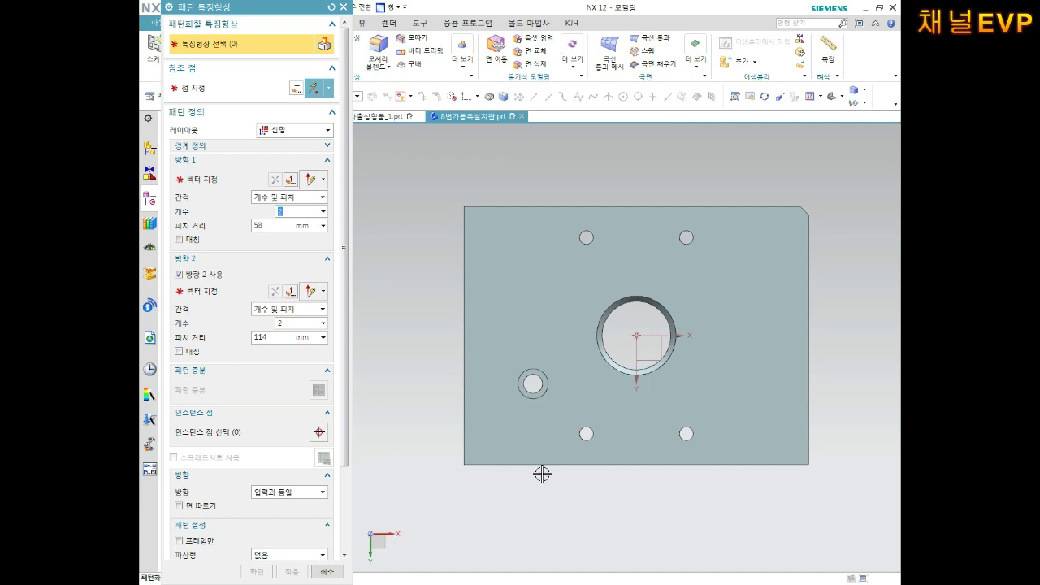
pyautogui.press('Home')
pyautogui.scroll(4, 542, 382)
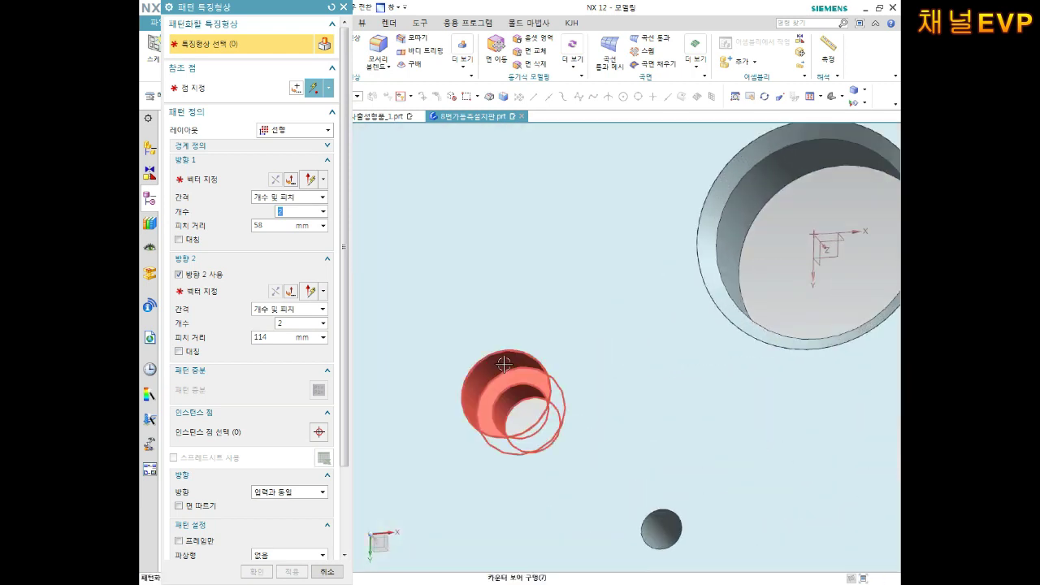
pyautogui.click(542, 382)
pyautogui.scroll(-3, 520, 382)
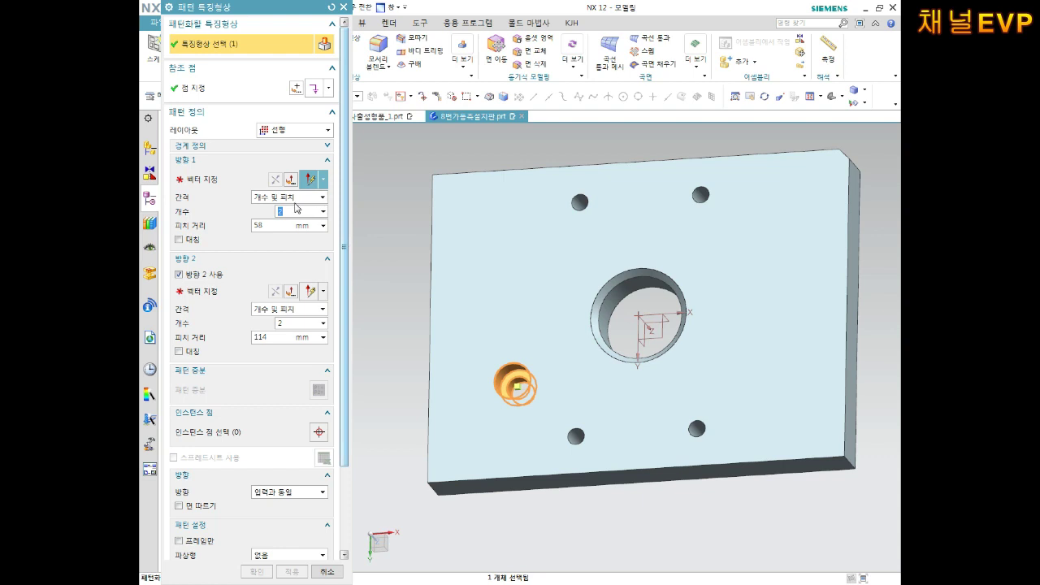
# Define pattern direction 1 along the plate's long edge towards the opposite side, with count 2 and a pitch distance of 120 mm.
pyautogui.click(225, 180)
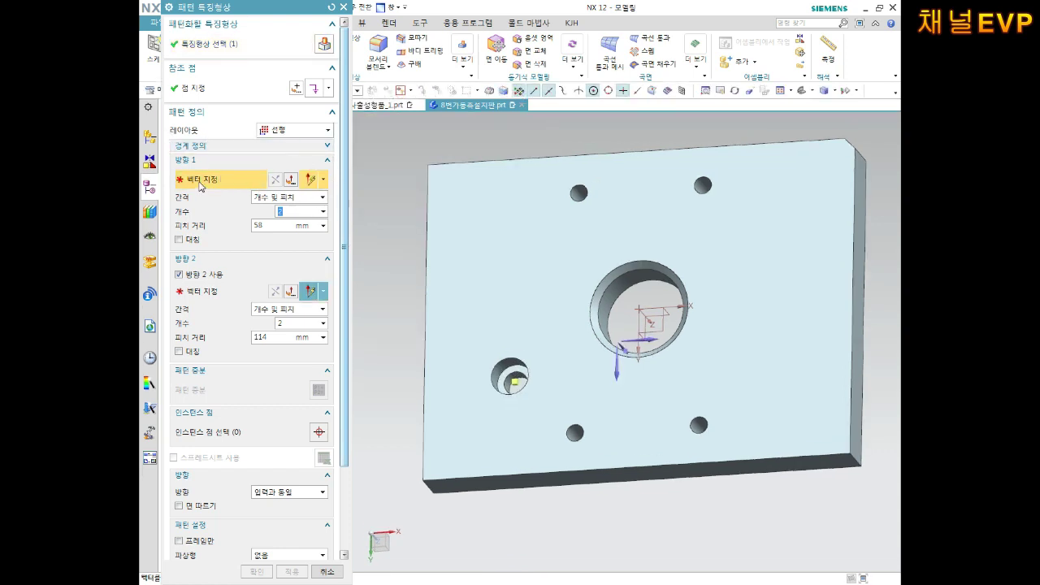
pyautogui.click(497, 469)
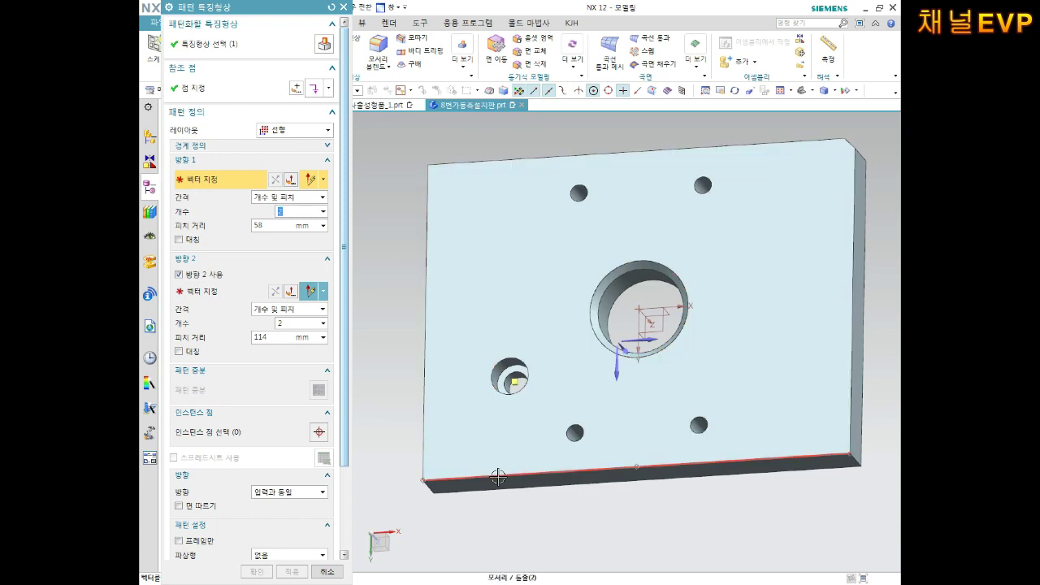
pyautogui.click(276, 178)
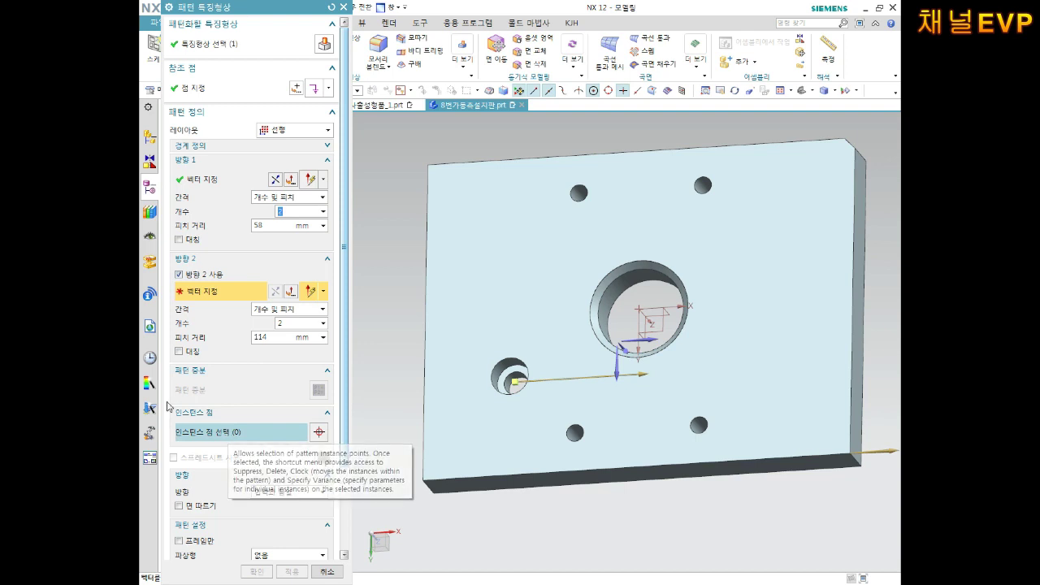
pyautogui.press('Tab')
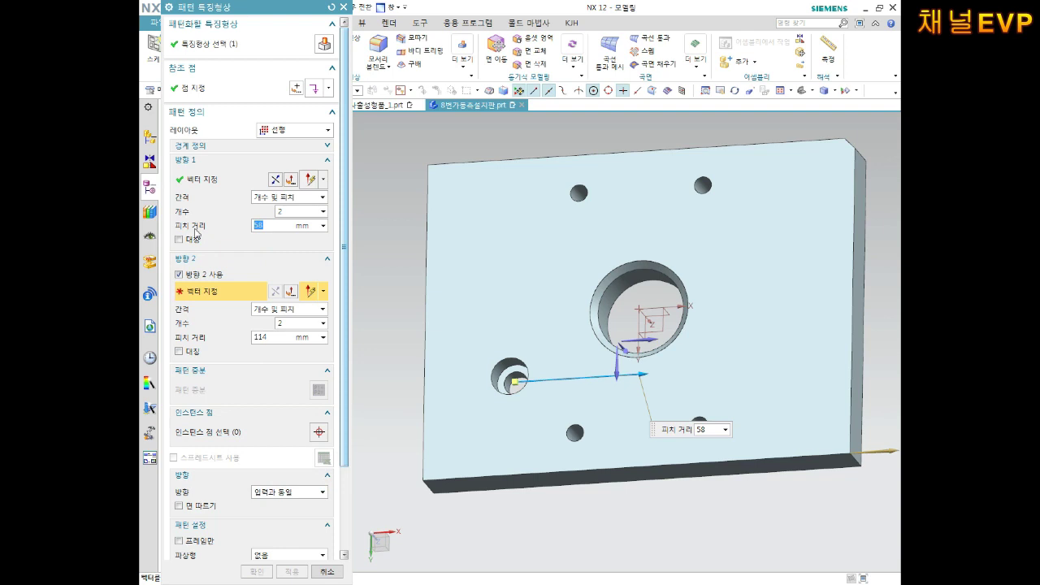
pyautogui.write('12')
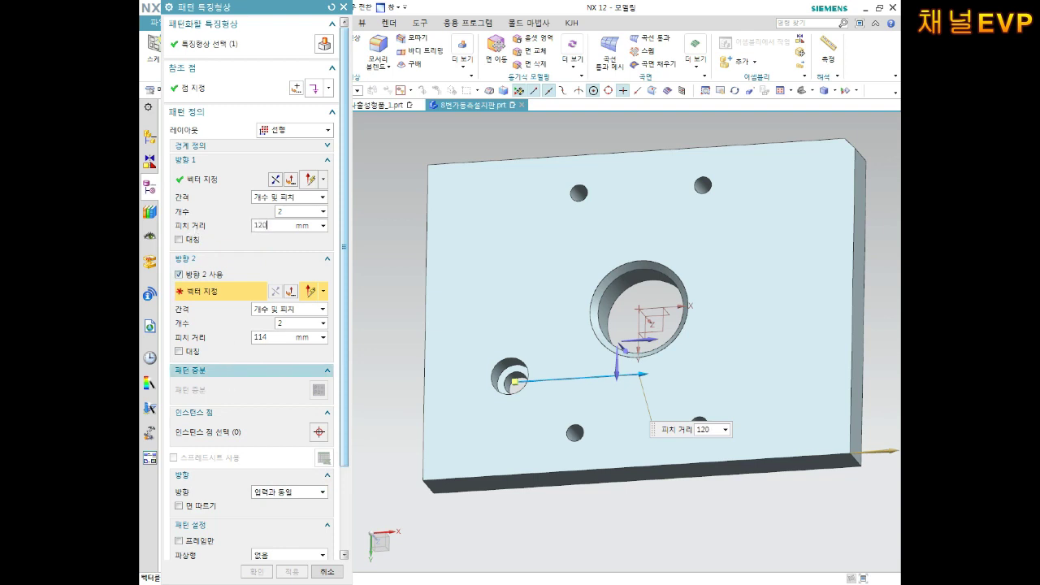
pyautogui.write('0')
pyautogui.press('Return')
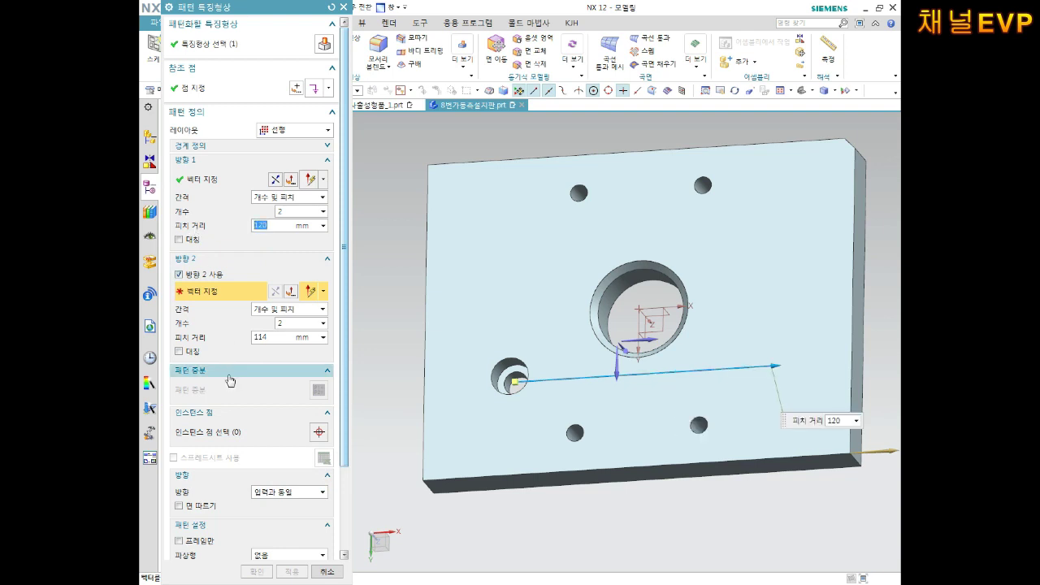
# Define pattern direction 2 along the plate's short side edge, reversed towards the plate's interior, with count 2 and a 56 mm pitch.
pyautogui.click(421, 321)
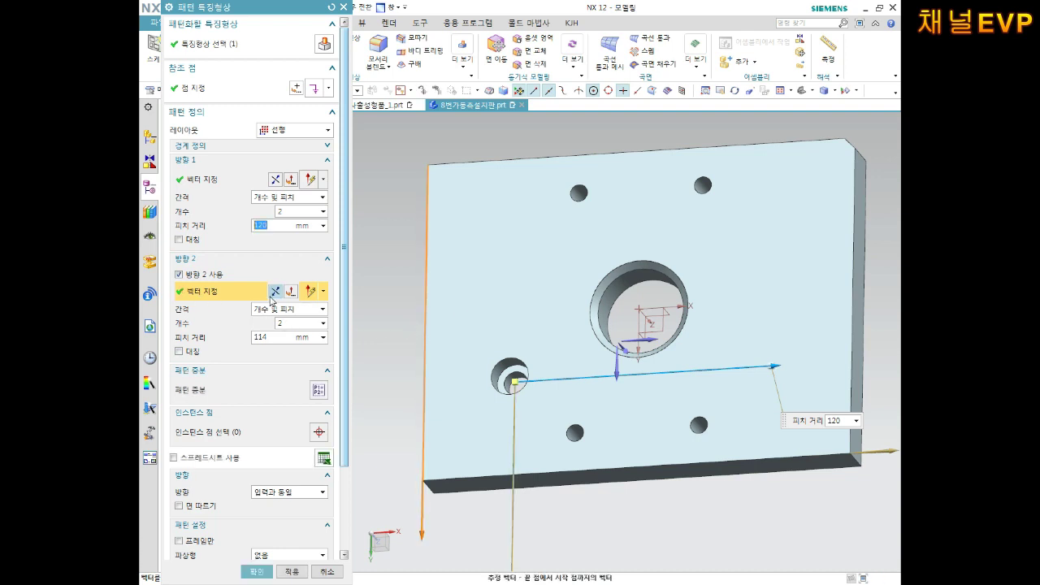
pyautogui.click(278, 337)
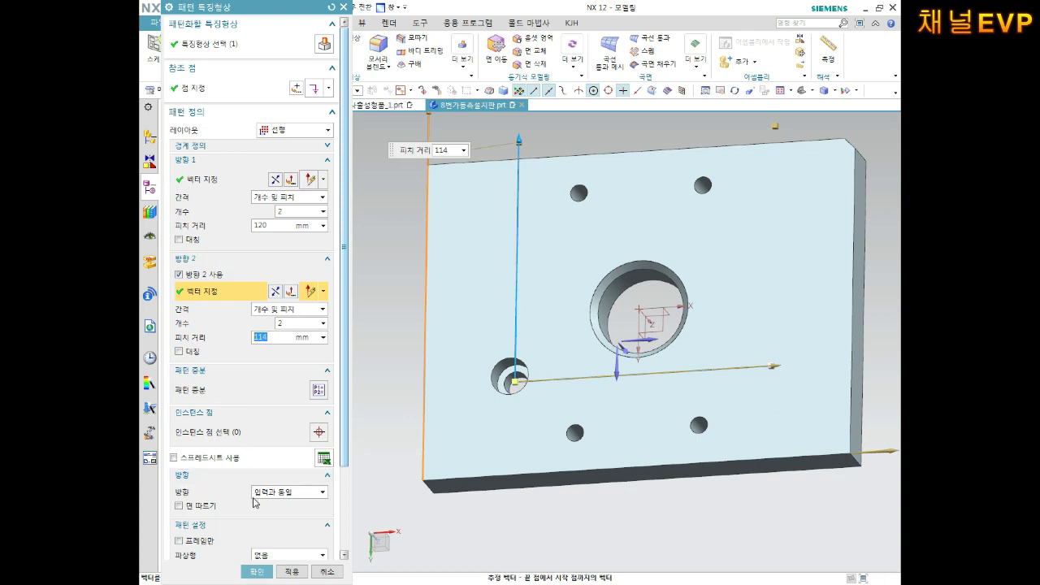
pyautogui.write('56')
pyautogui.press('Return')
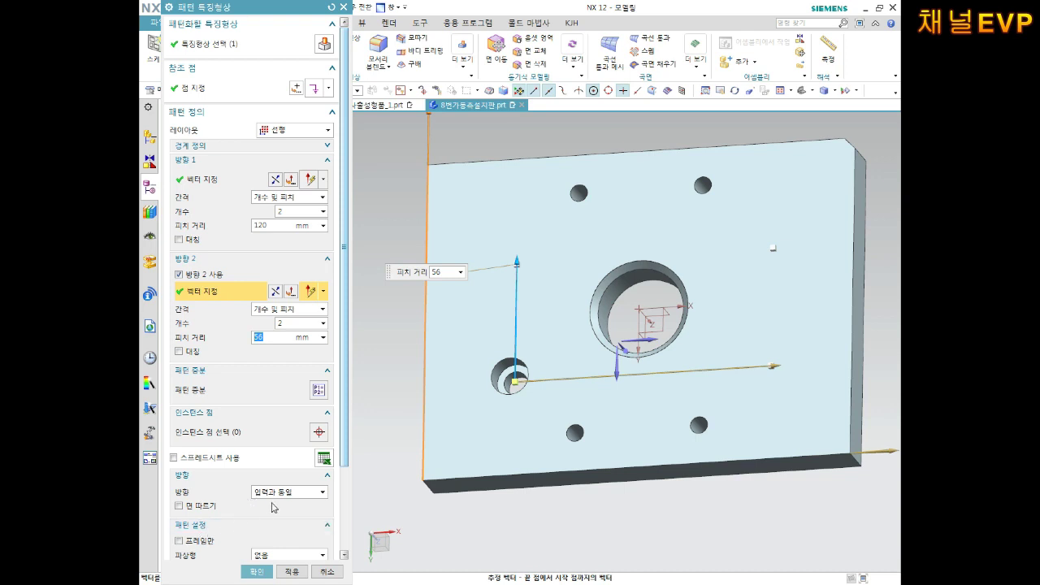
# Create the counterbore hole pattern with the defined directions and save the part.
pyautogui.click(261, 572)
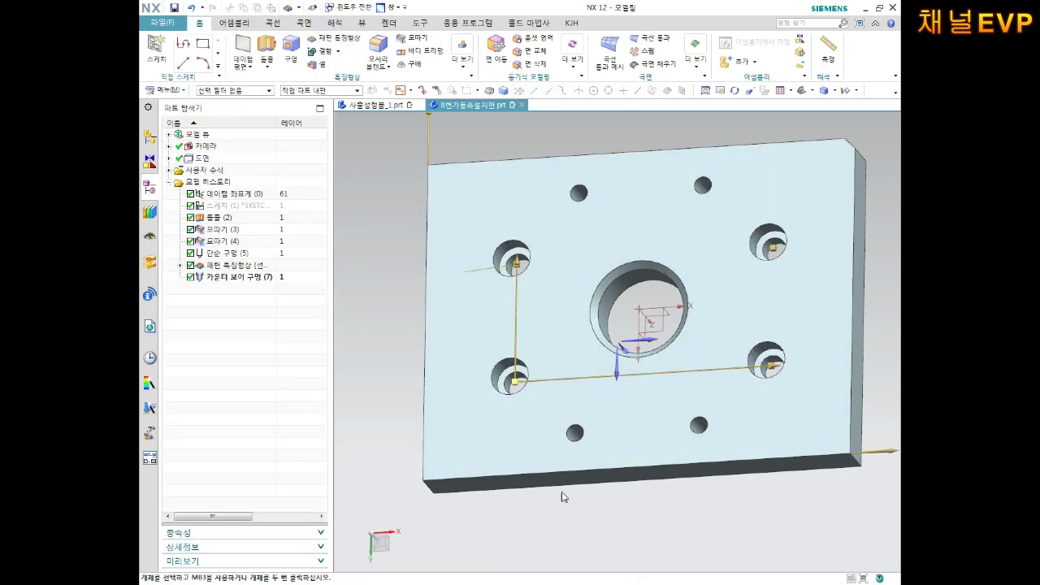
pyautogui.moveTo(650, 400)
pyautogui.mouseDown(button='middle')
pyautogui.moveTo(689, 370)
pyautogui.moveTo(672, 388)
pyautogui.moveTo(675, 341)
pyautogui.moveTo(642, 390)
pyautogui.mouseUp(button='middle')
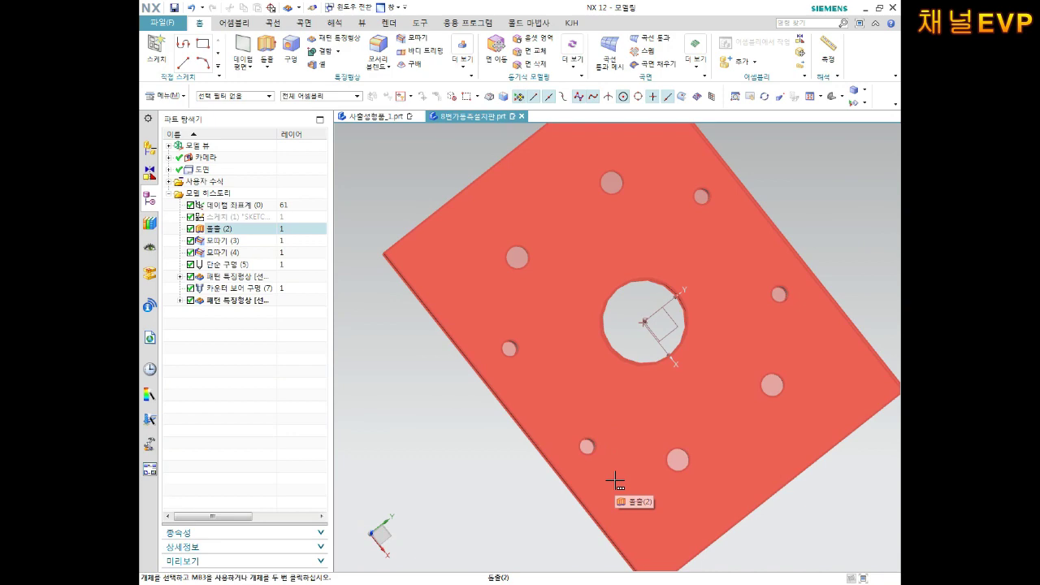
pyautogui.moveTo(710, 478); pyautogui.dragTo(731, 434, button='middle')
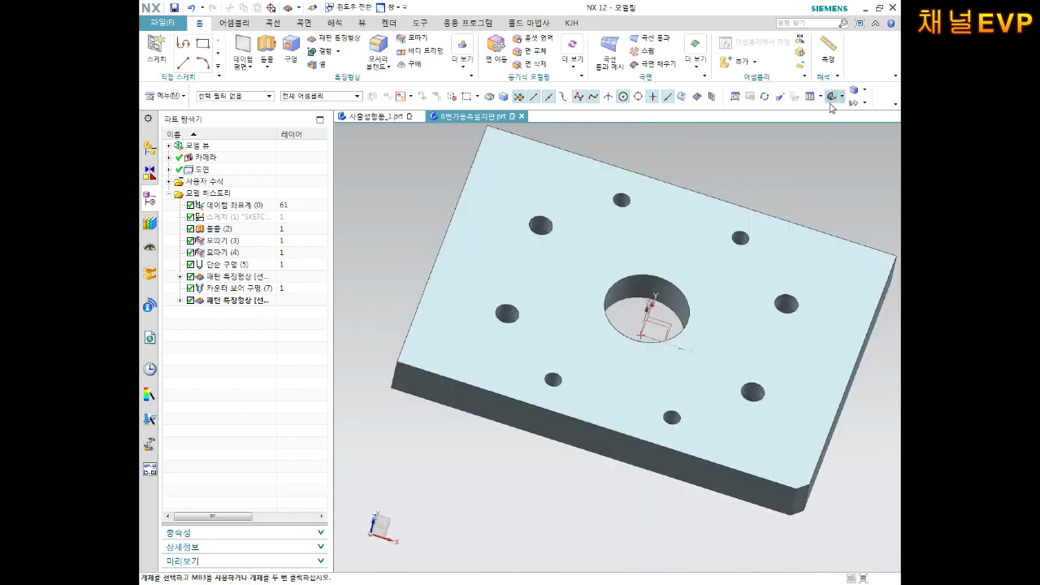
pyautogui.click(833, 96)
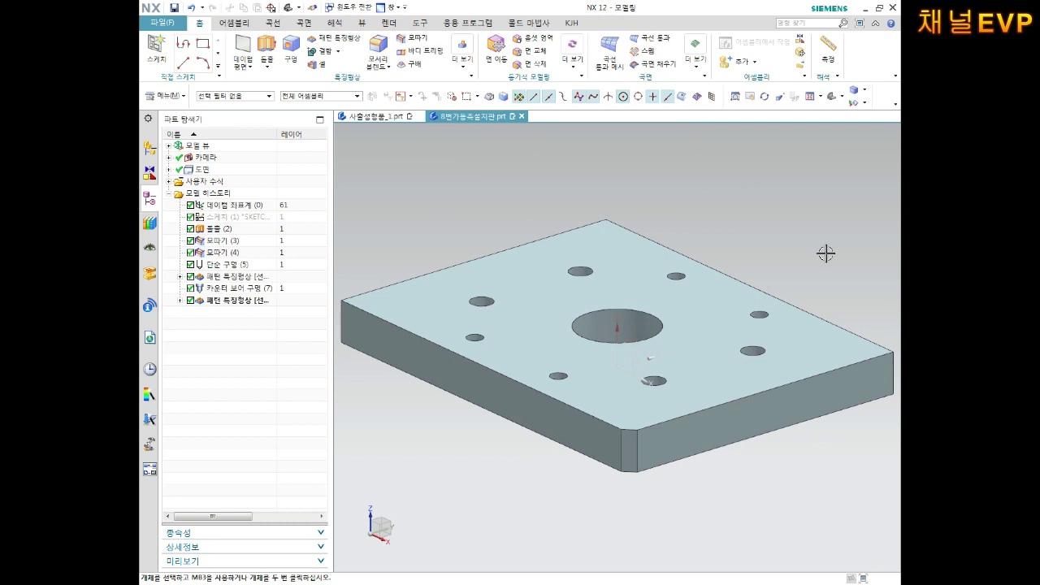
pyautogui.click(864, 89)
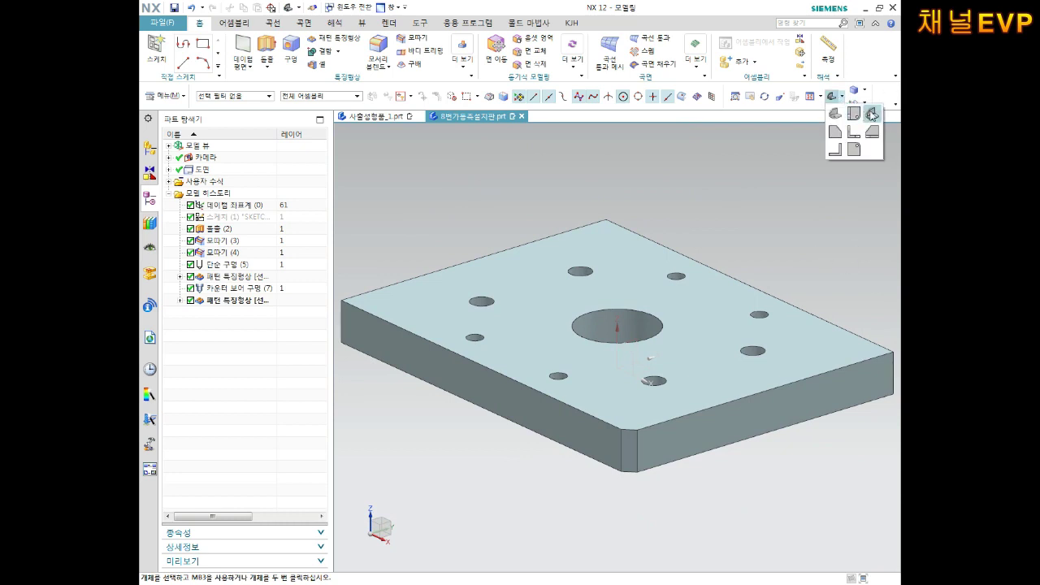
pyautogui.click(868, 111)
pyautogui.hotkey('ctrl', 's')
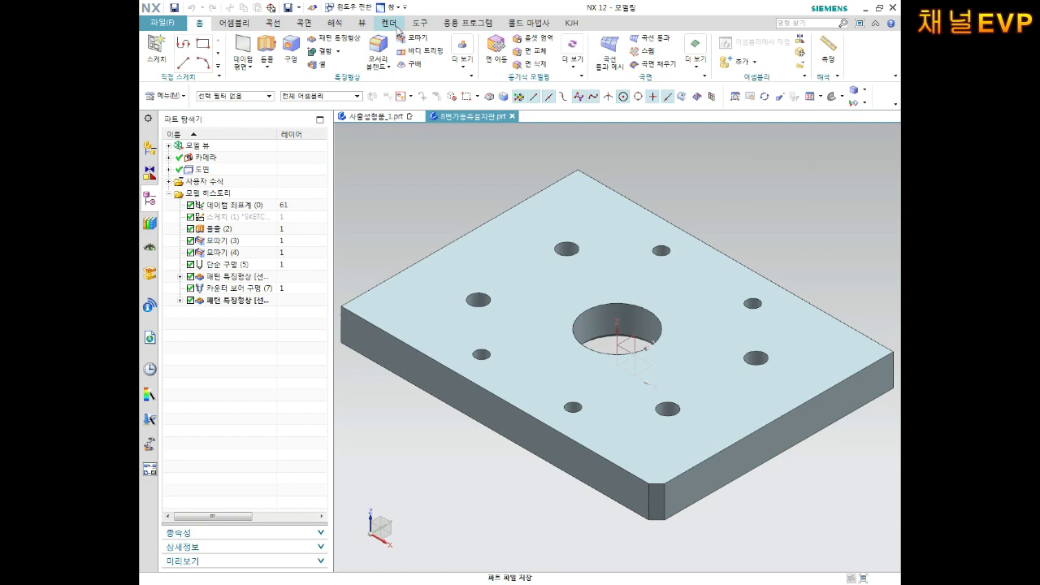
# Change the plate body's display colour to red and save the part.
pyautogui.click(362, 22)
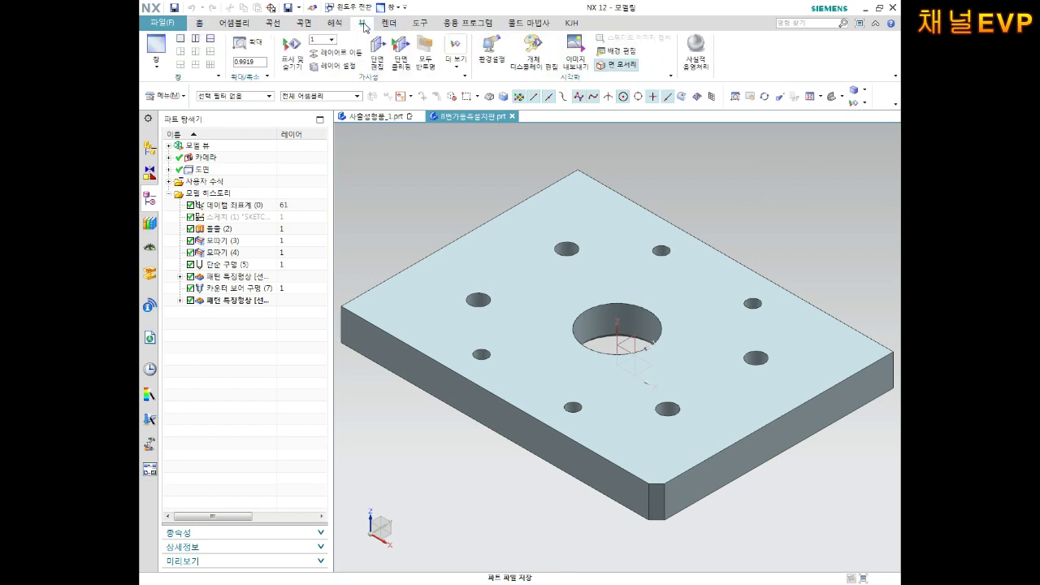
pyautogui.click(539, 61)
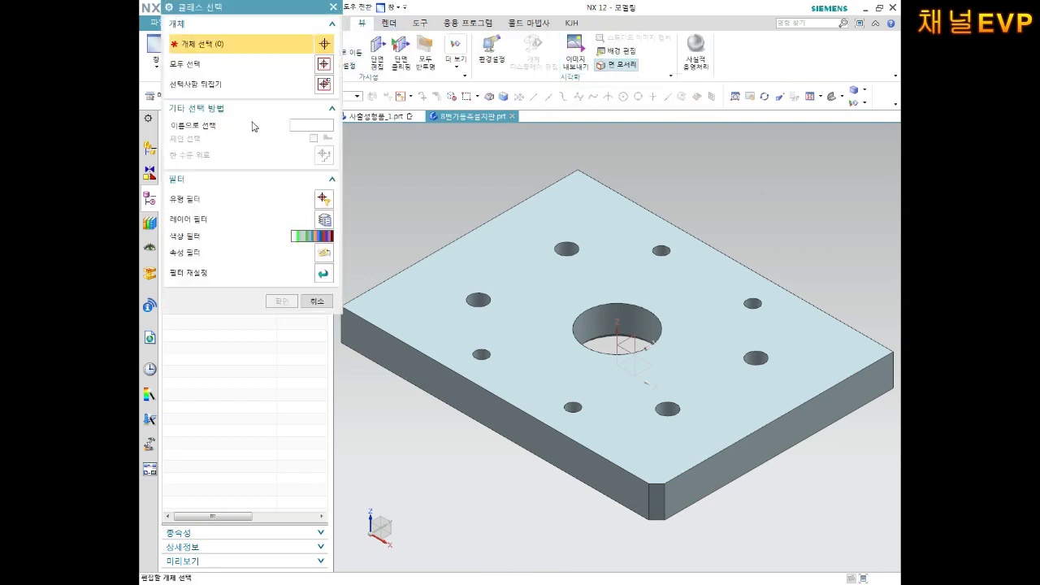
pyautogui.click(390, 301)
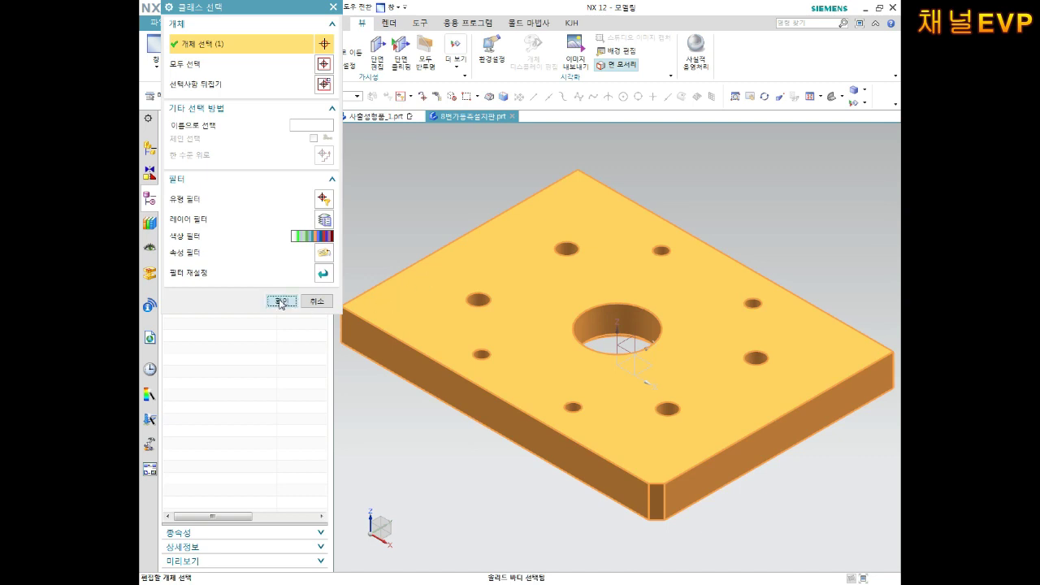
pyautogui.click(281, 302)
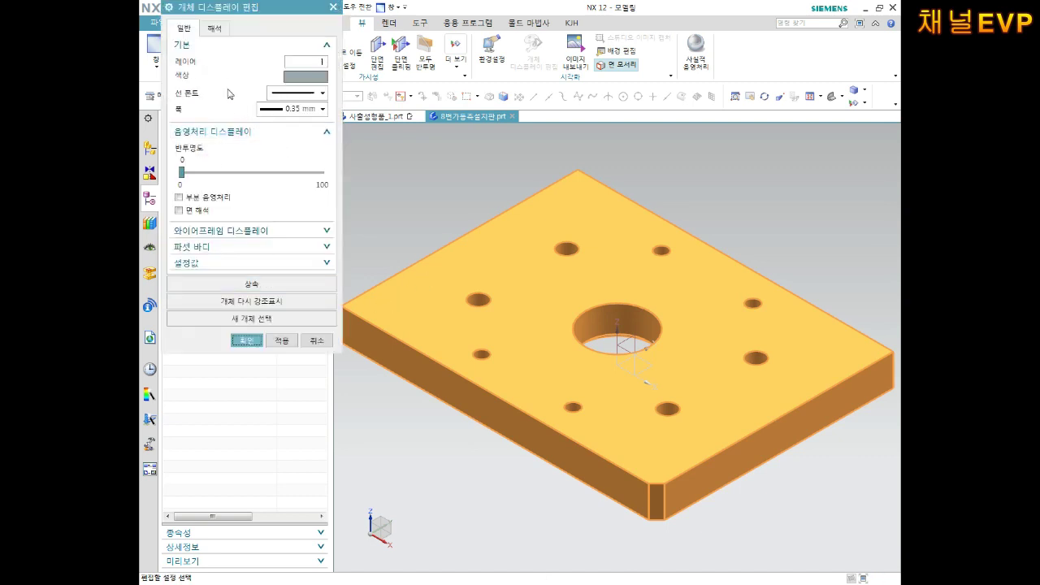
pyautogui.click(313, 76)
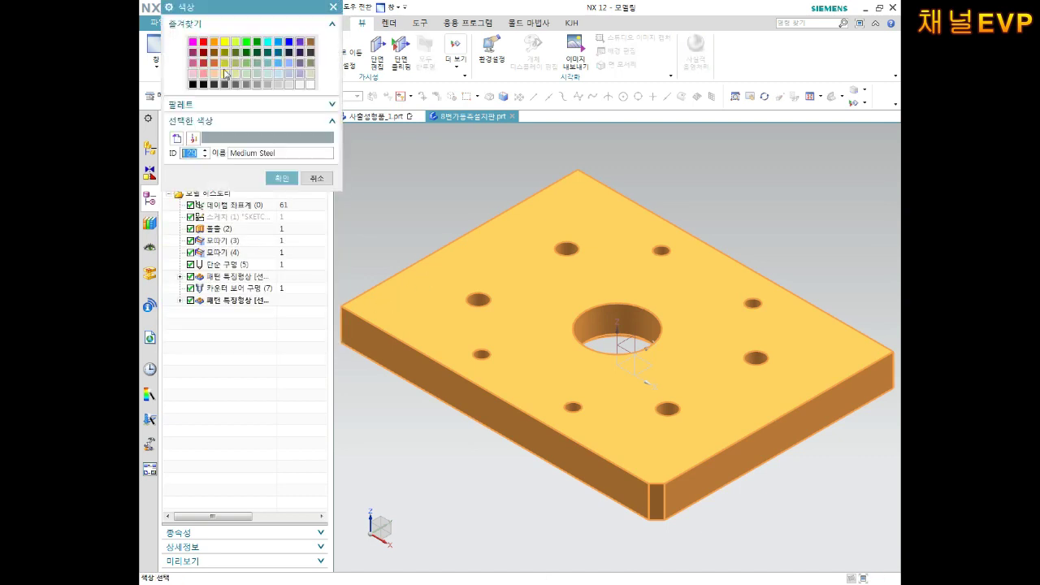
pyautogui.click(203, 42)
pyautogui.click(281, 178)
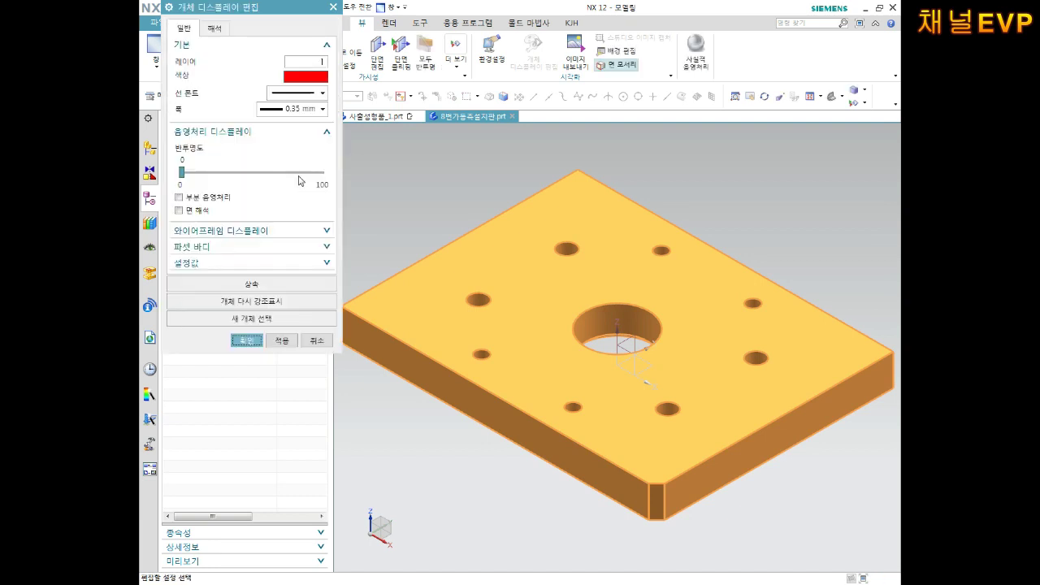
pyautogui.click(233, 343)
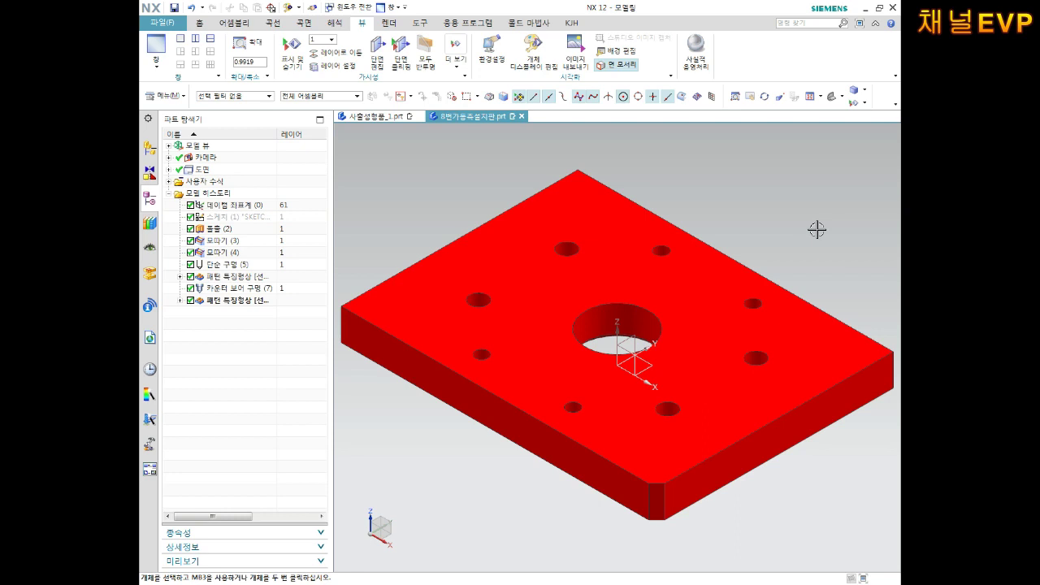
pyautogui.hotkey('ctrl', 's')
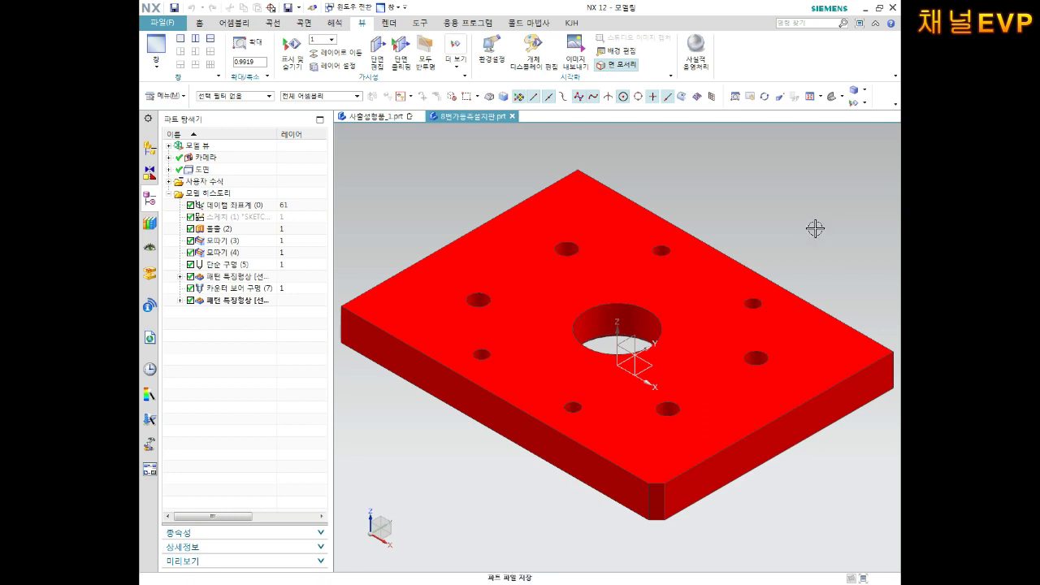
# Create a sketch on the plate's long front side face.
pyautogui.click(688, 324)
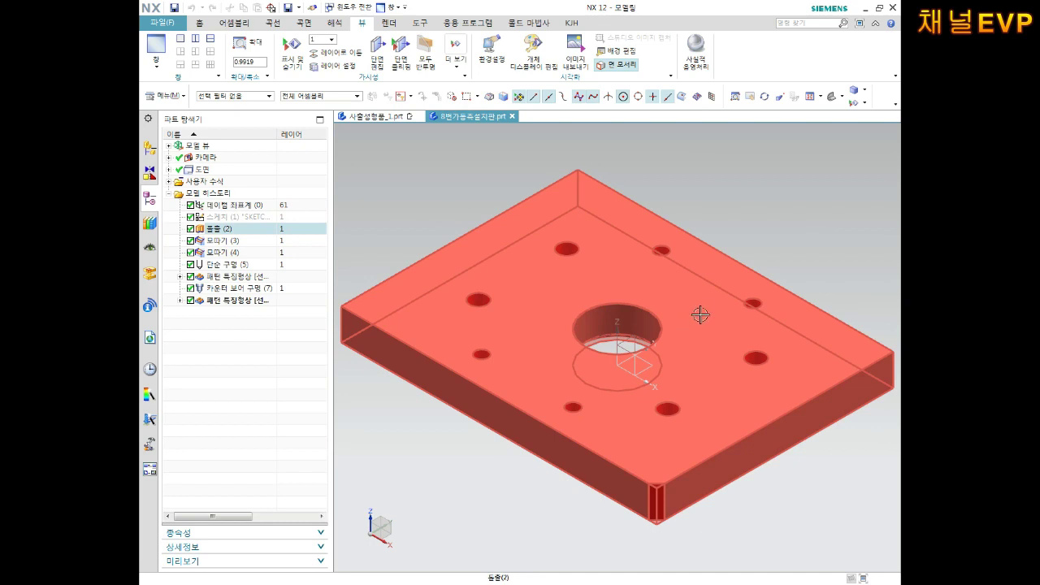
pyautogui.press('Escape')
pyautogui.moveTo(658, 370); pyautogui.dragTo(627, 399, button='middle')
pyautogui.scroll(-3, 627, 399)
pyautogui.scroll(3, 551, 415)
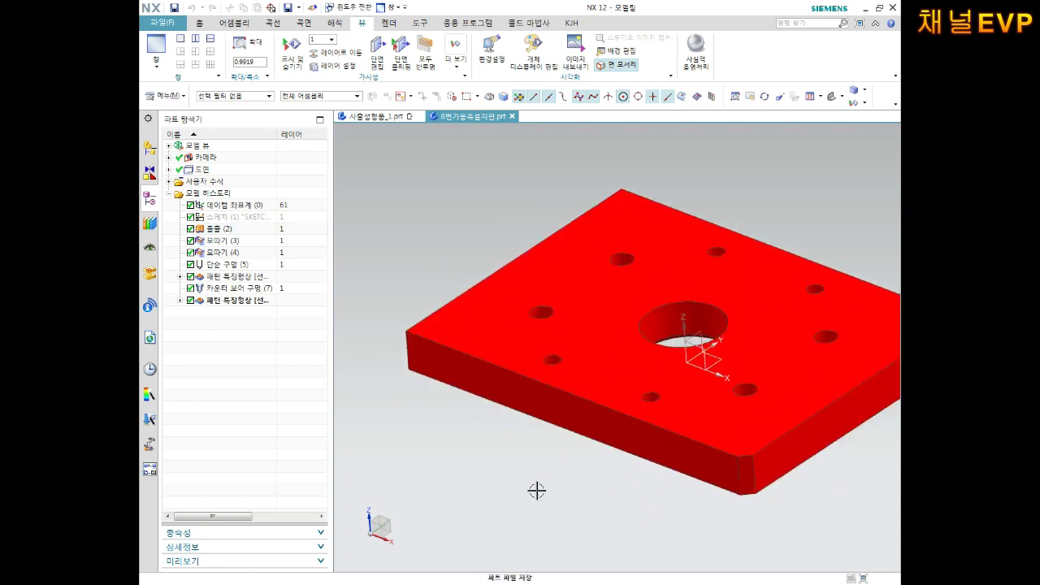
pyautogui.click(200, 25)
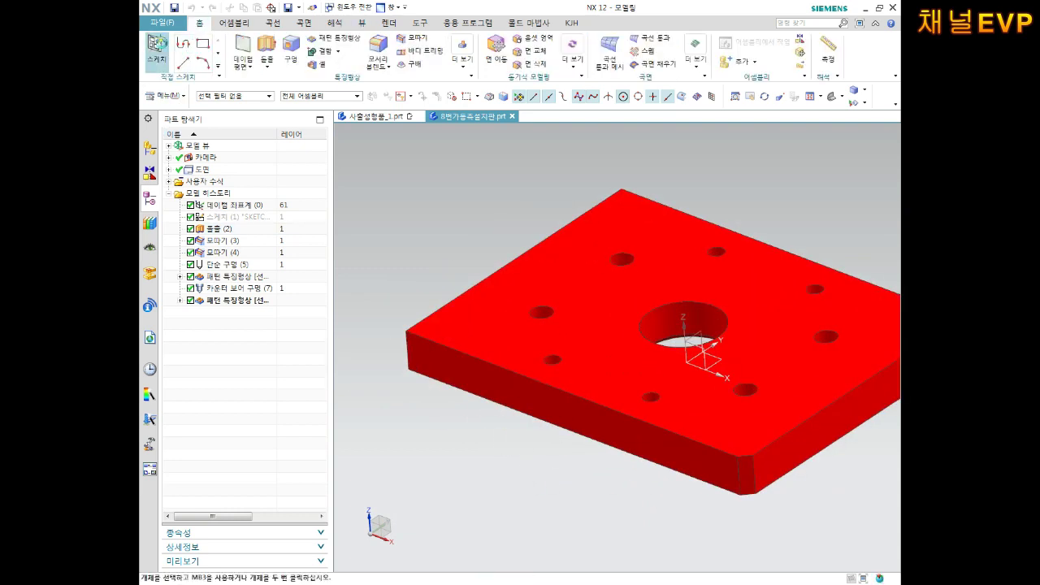
pyautogui.click(157, 48)
pyautogui.click(668, 444)
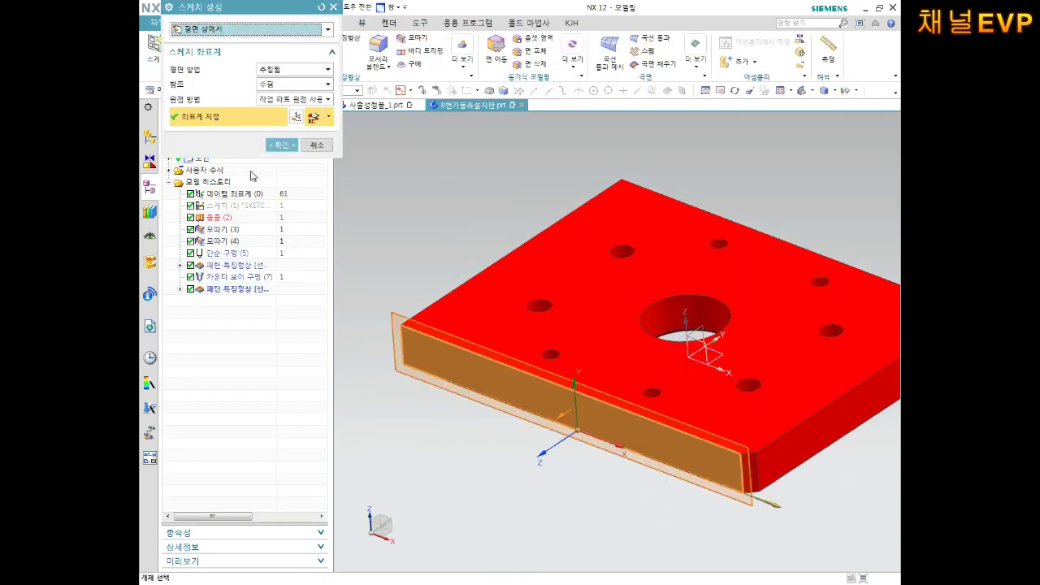
pyautogui.click(281, 144)
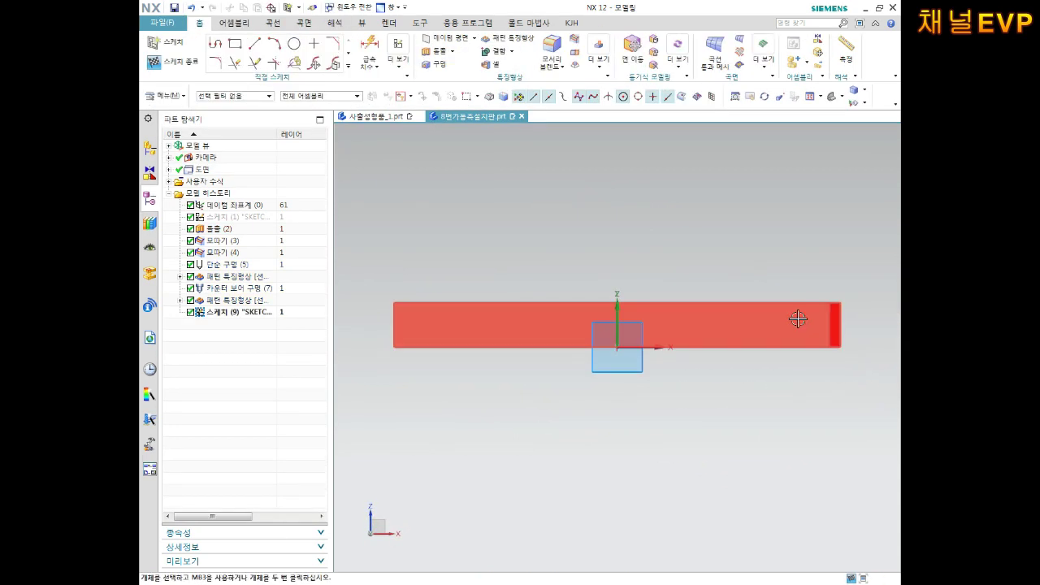
# Sketch a horizontal line about 31 mm long near the side face's lower chamfered end and finish the sketch.
pyautogui.click(215, 45)
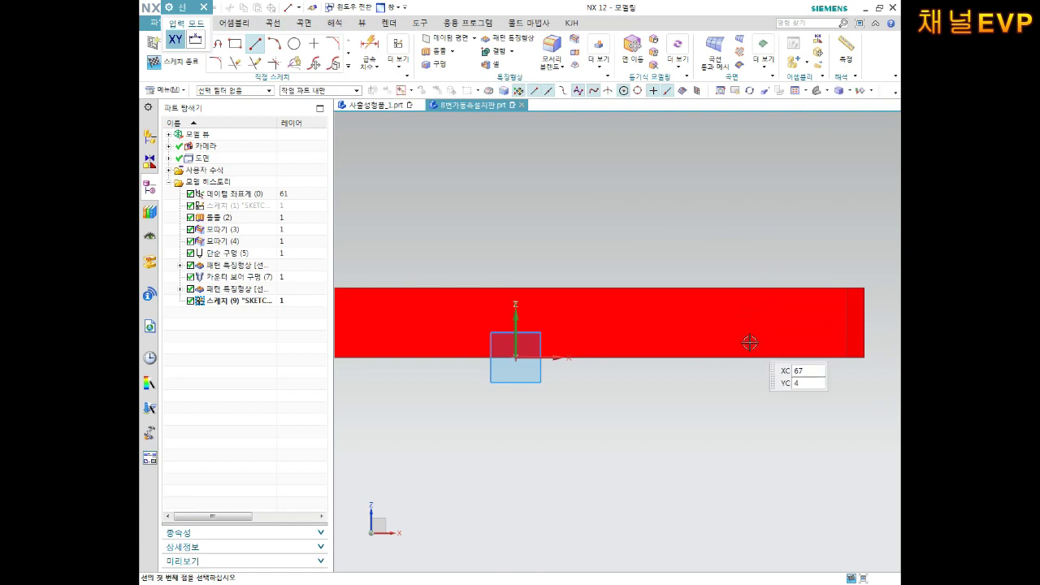
pyautogui.click(725, 347)
pyautogui.click(834, 347)
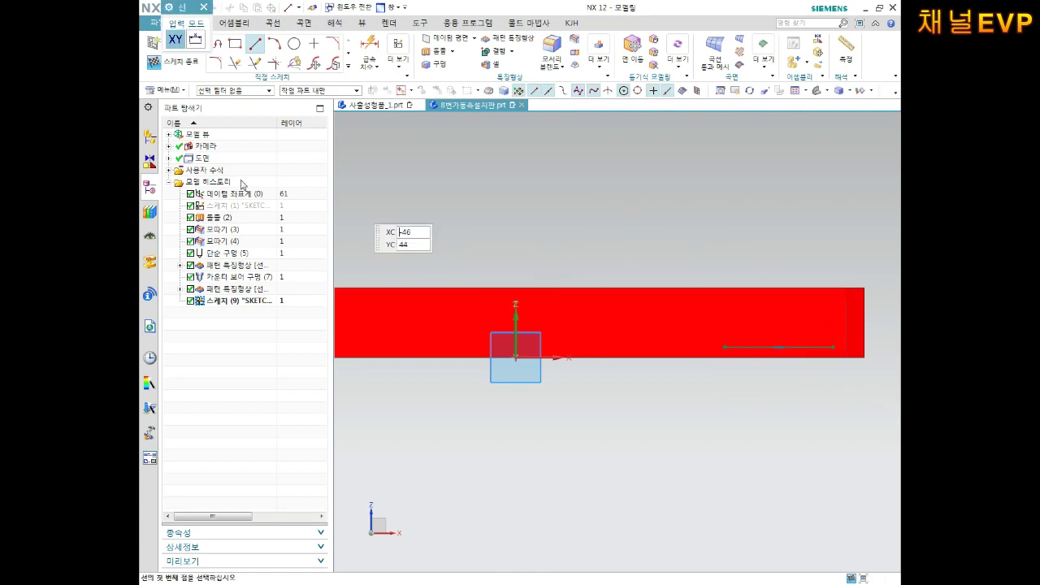
pyautogui.hotkey('ctrl', 'q')
pyautogui.click(195, 62)
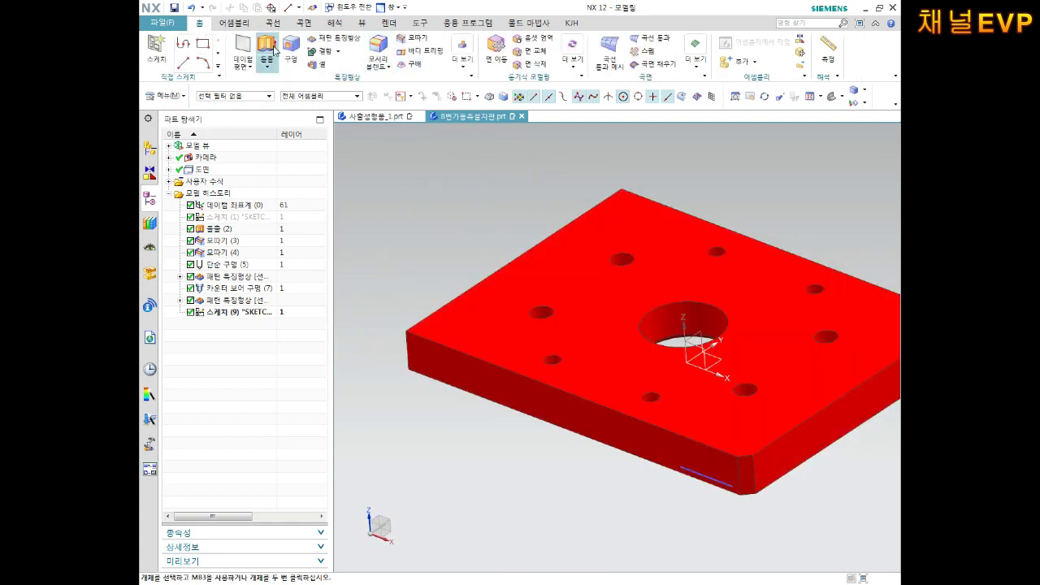
# Start a Text curve of type 면 위 (on face), placed on the front side face along the sketched line.
pyautogui.click(272, 23)
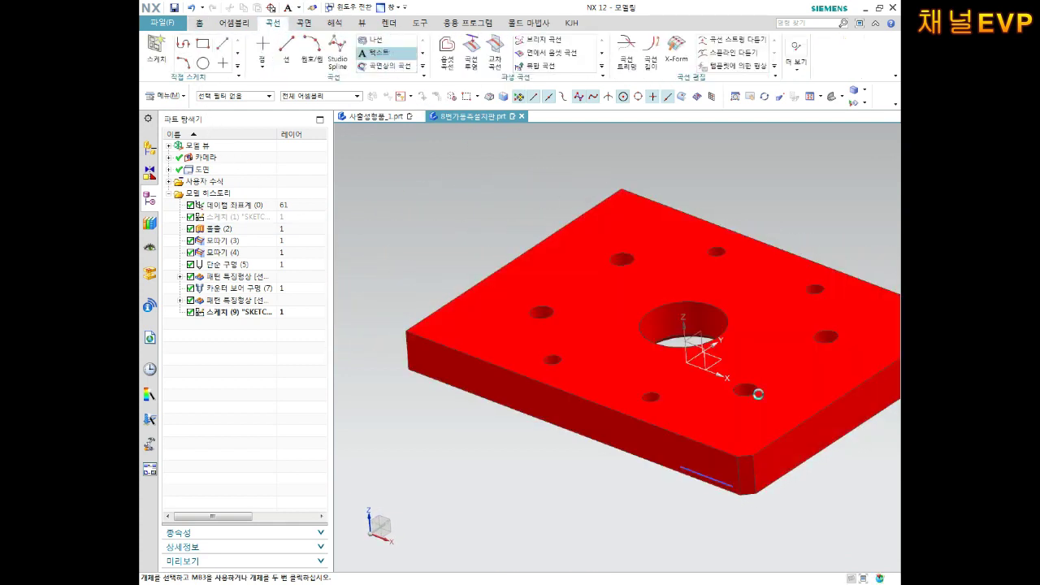
pyautogui.click(236, 30)
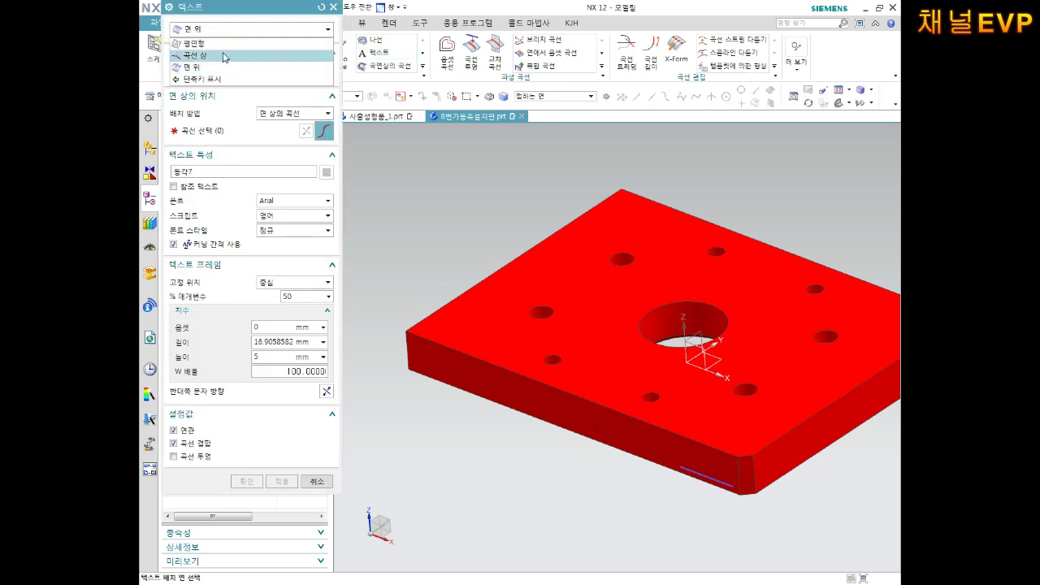
pyautogui.click(195, 67)
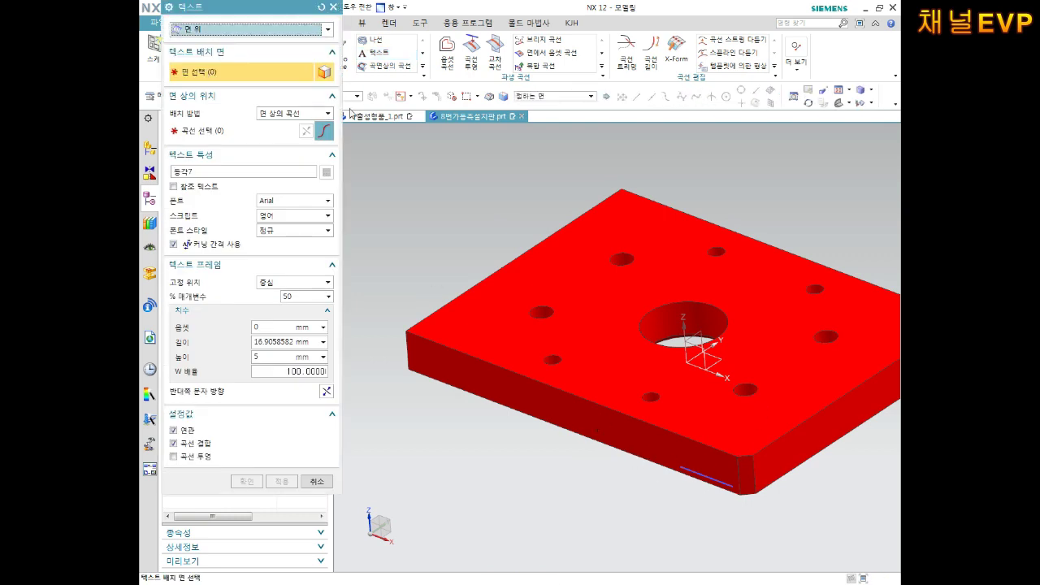
pyautogui.click(716, 464)
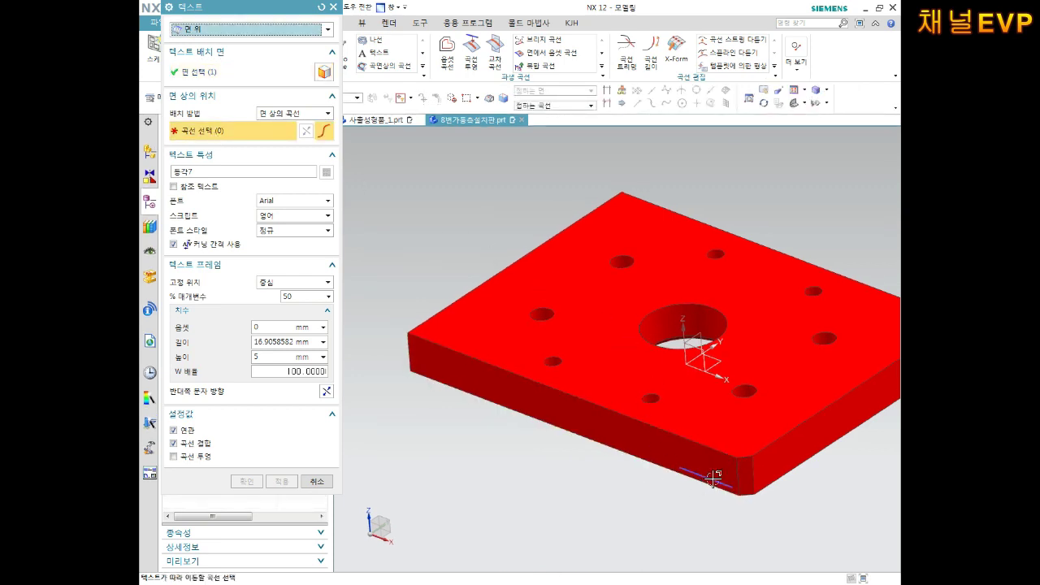
pyautogui.scroll(-2, 707, 486)
pyautogui.click(706, 486)
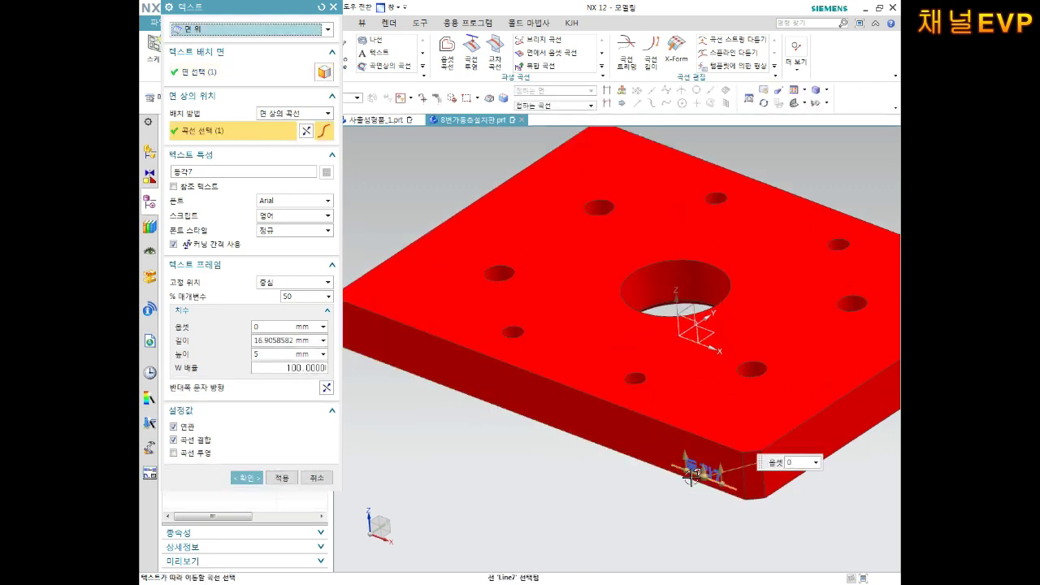
# Set the text content to 가동측설치판 and create the text on the side face.
pyautogui.doubleClick(210, 174)
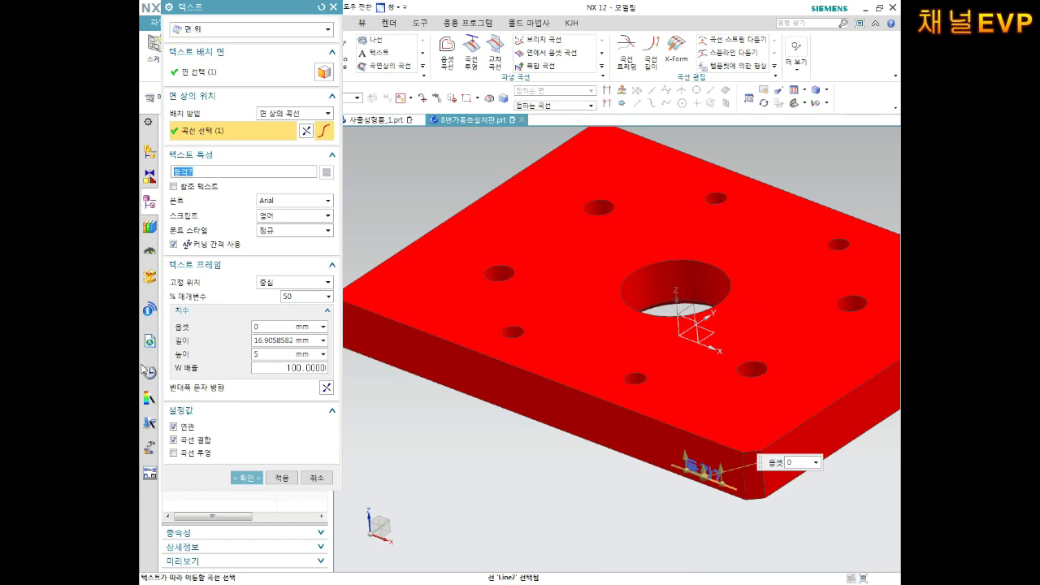
pyautogui.write('가동')
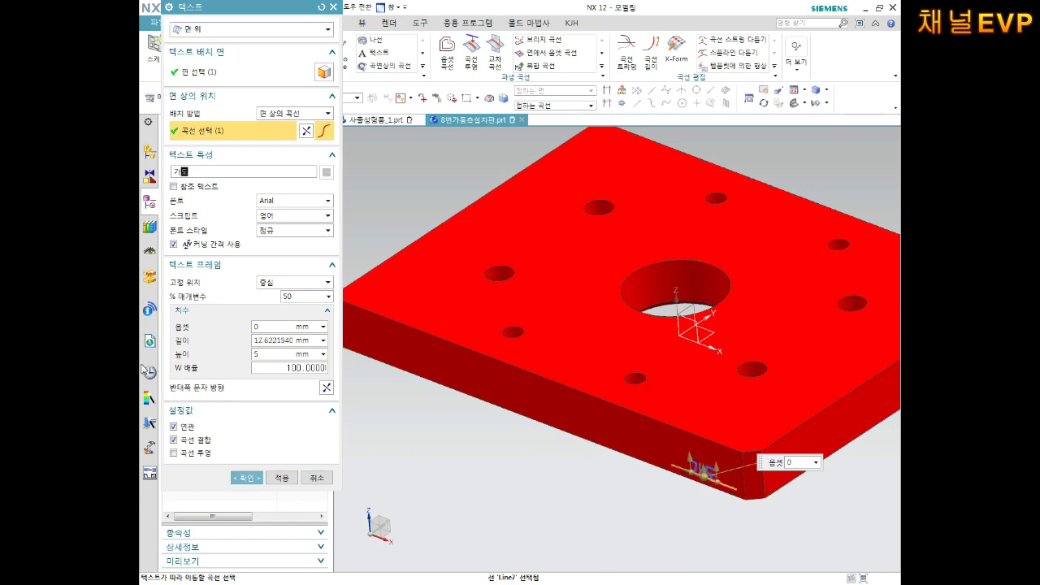
pyautogui.write('축설치판')
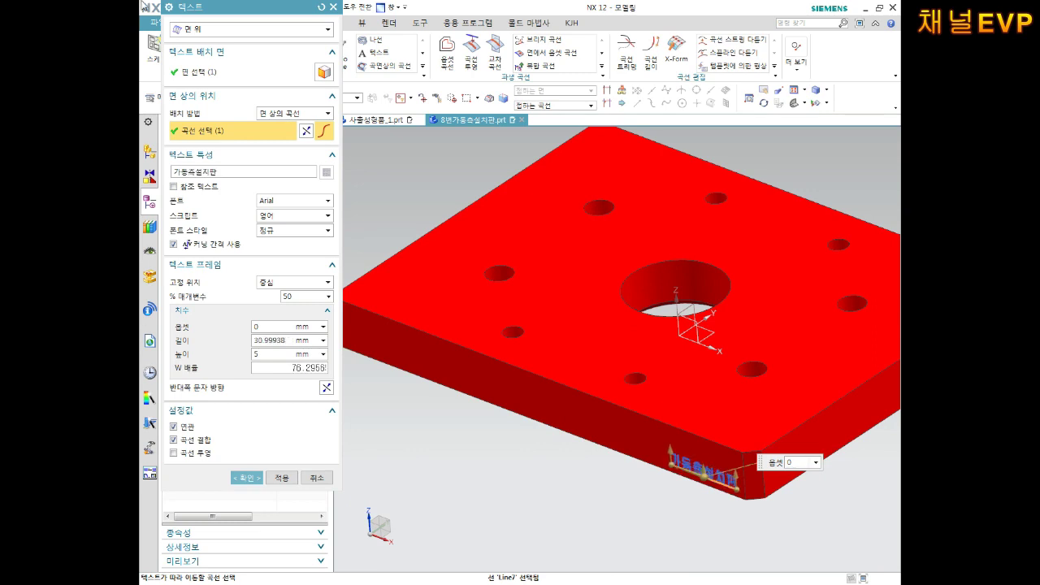
pyautogui.moveTo(720, 442); pyautogui.dragTo(868, 384, button='middle')
pyautogui.scroll(5, 868, 384)
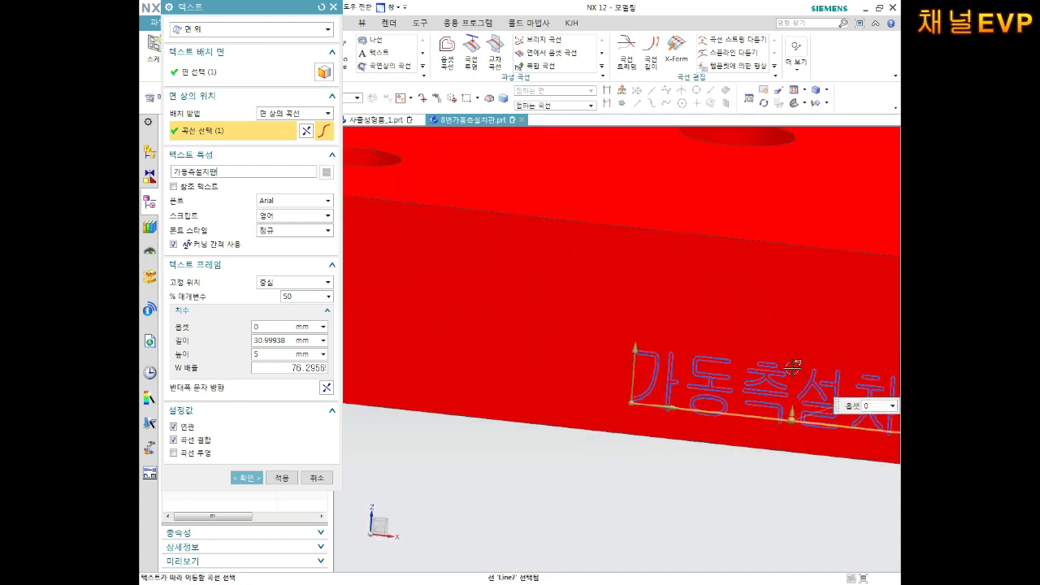
pyautogui.keyDown('shift'); pyautogui.moveTo(782, 342); pyautogui.dragTo(526, 309, button='middle'); pyautogui.keyUp('shift')
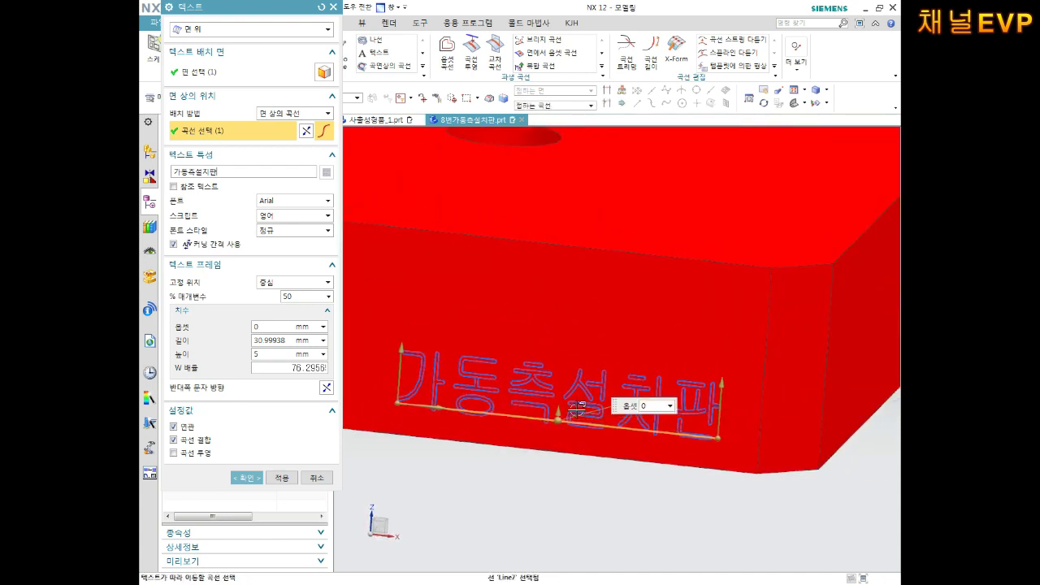
pyautogui.click(236, 478)
# Start an Extrude of the 가동측설치판 text curves with a start distance of 0 and an end distance of 0.01 mm.
pyautogui.scroll(-3, 520, 430)
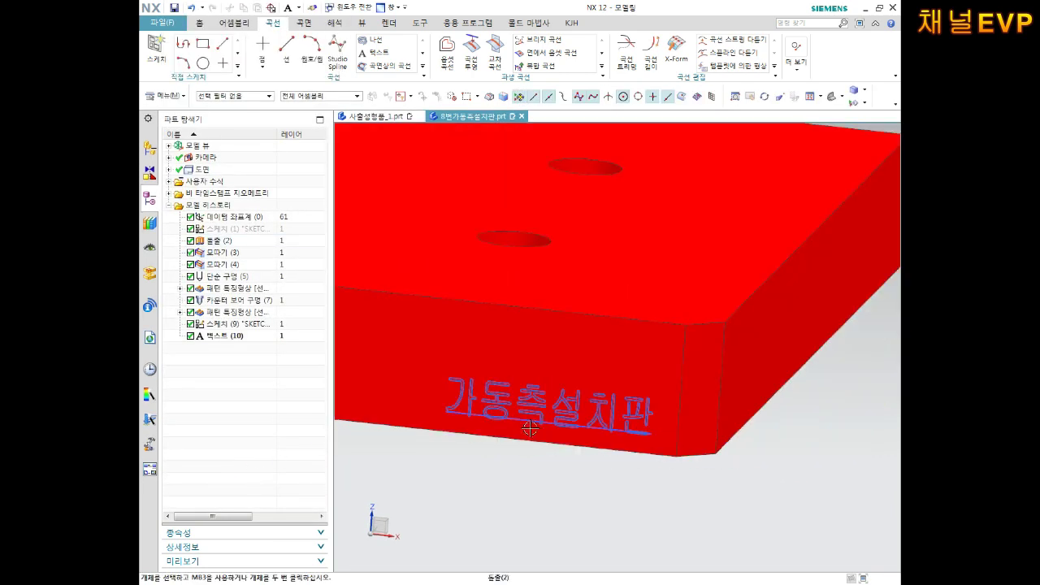
pyautogui.scroll(2, 536, 419)
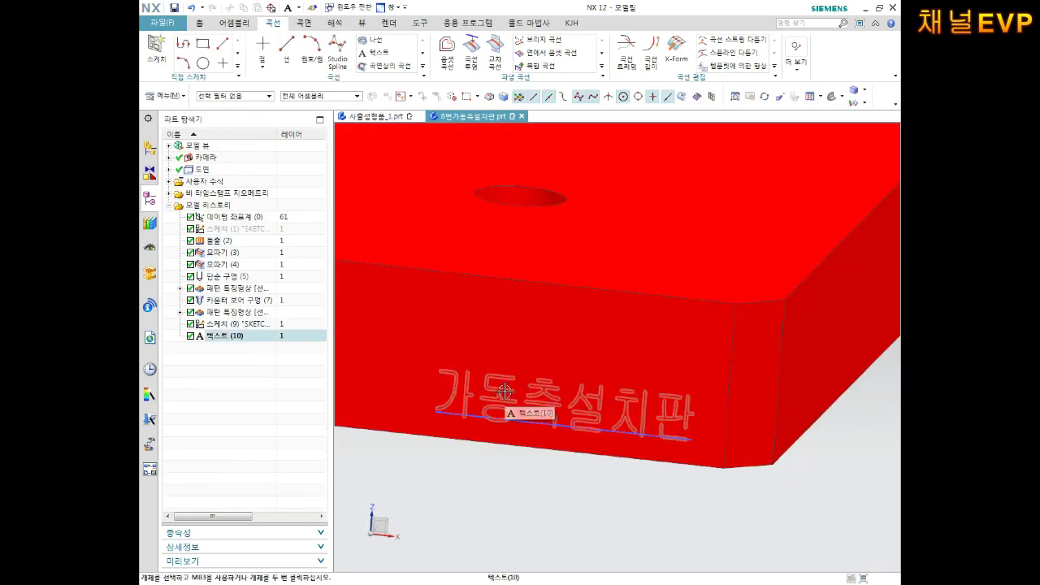
pyautogui.click(199, 24)
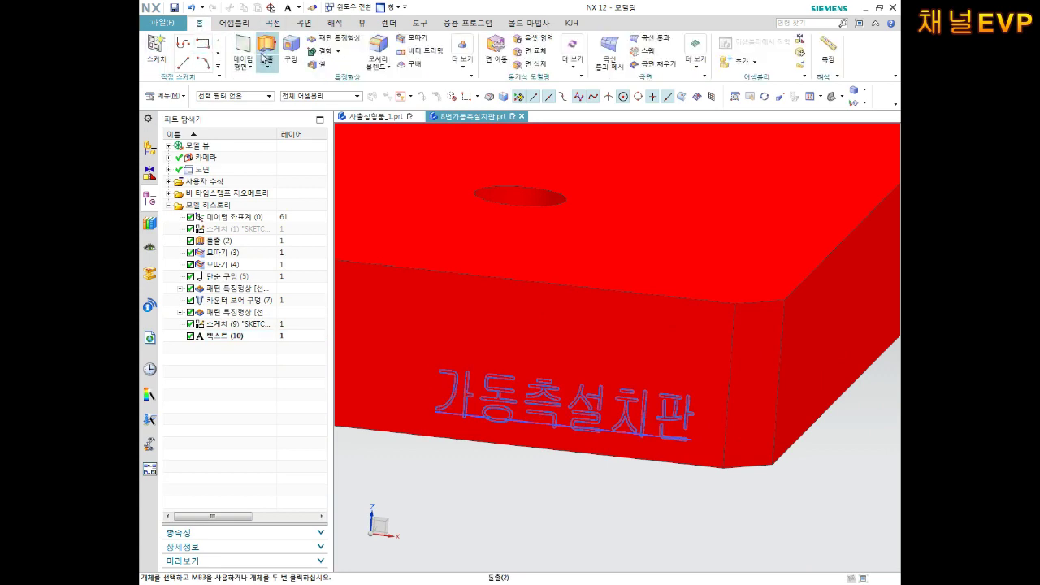
pyautogui.click(266, 47)
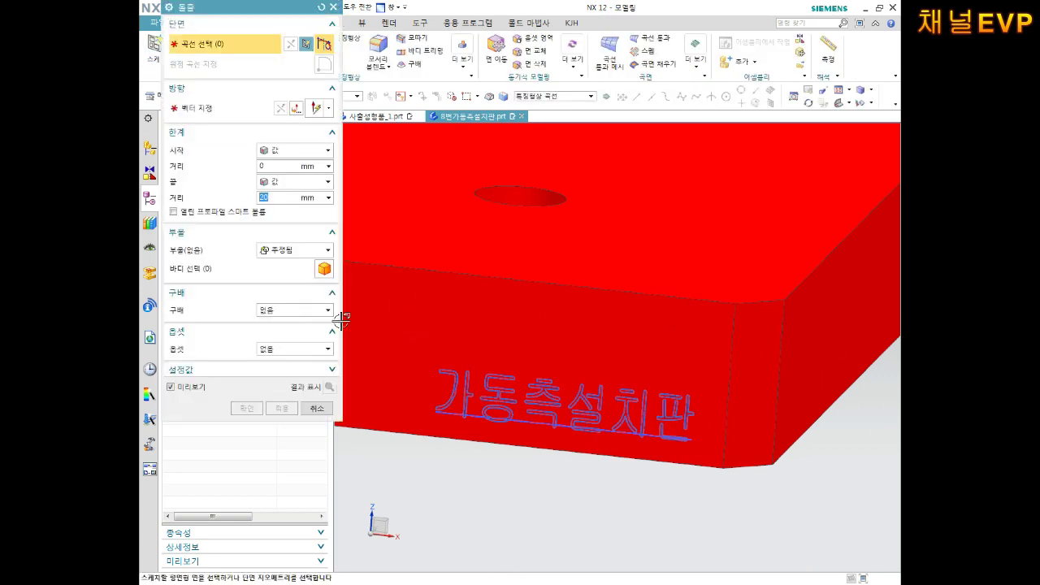
pyautogui.moveTo(238, 10); pyautogui.dragTo(377, 39)
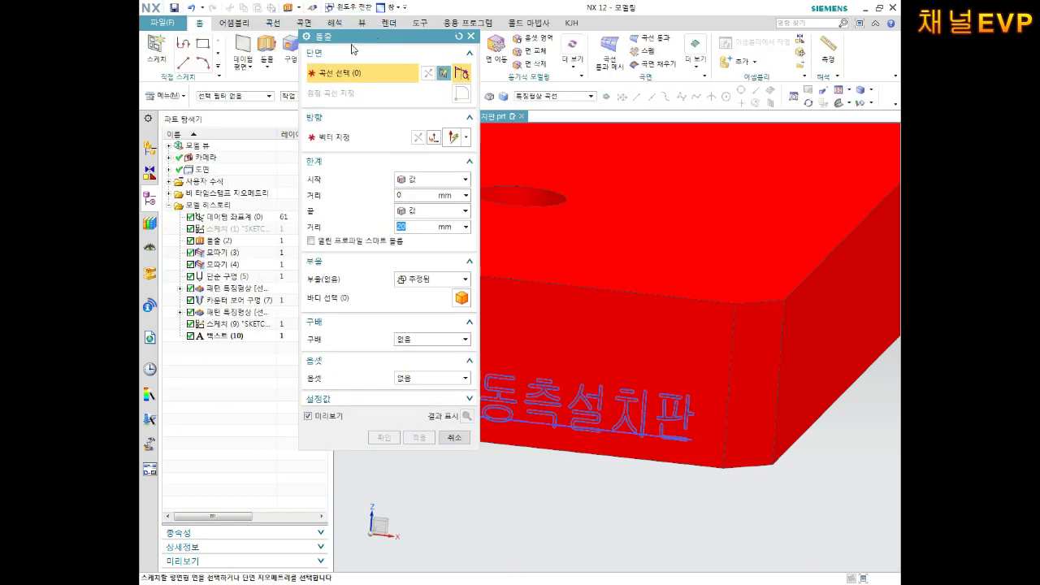
pyautogui.click(232, 337)
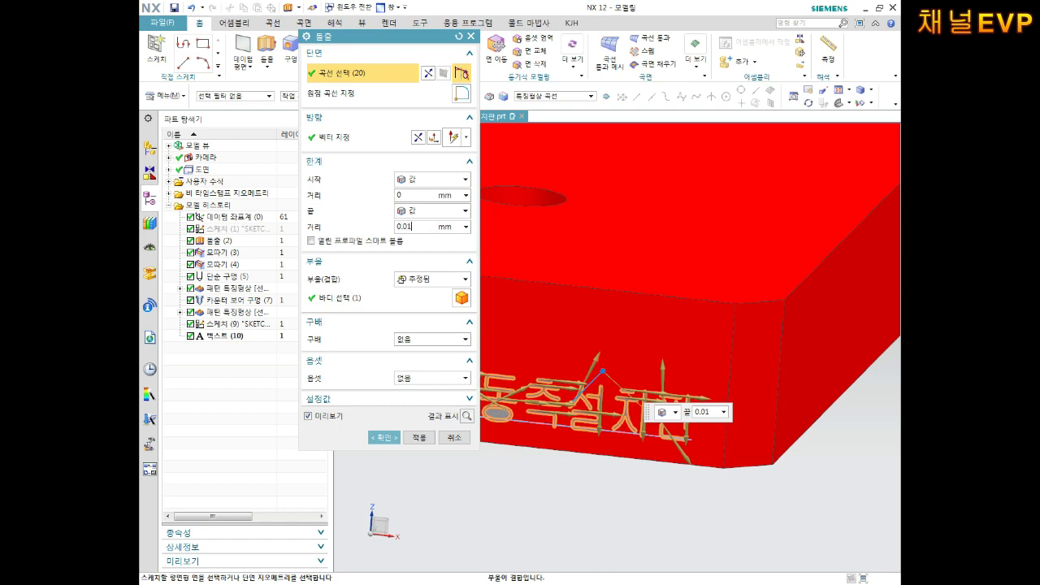
# Set the text extrusion's Boolean to 빼기 (subtract) from the plate body and create the engraving.
pyautogui.click(417, 279)
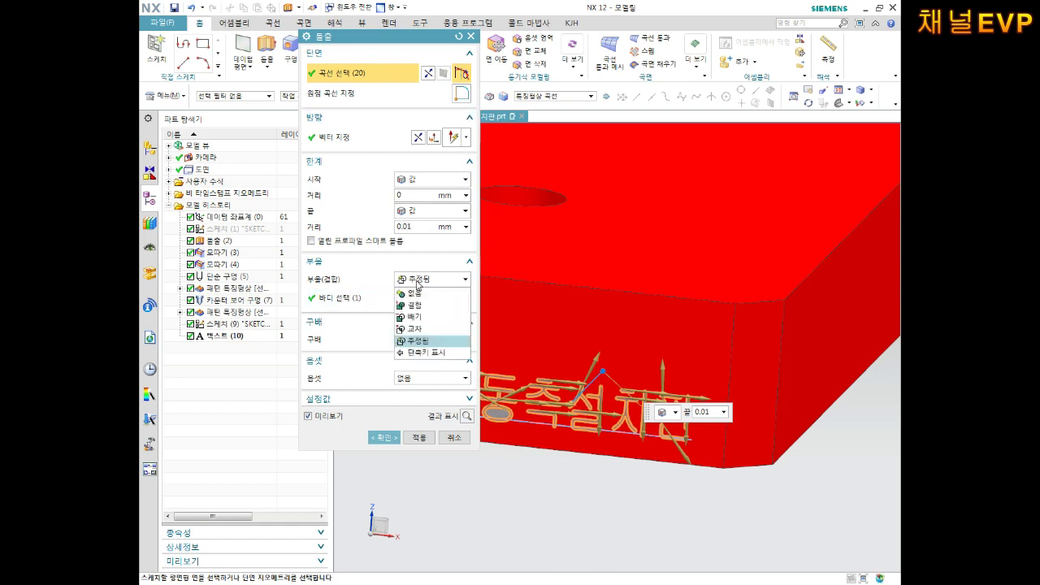
pyautogui.click(418, 317)
pyautogui.scroll(-2, 620, 375)
pyautogui.moveTo(620, 375); pyautogui.dragTo(522, 490, button='middle')
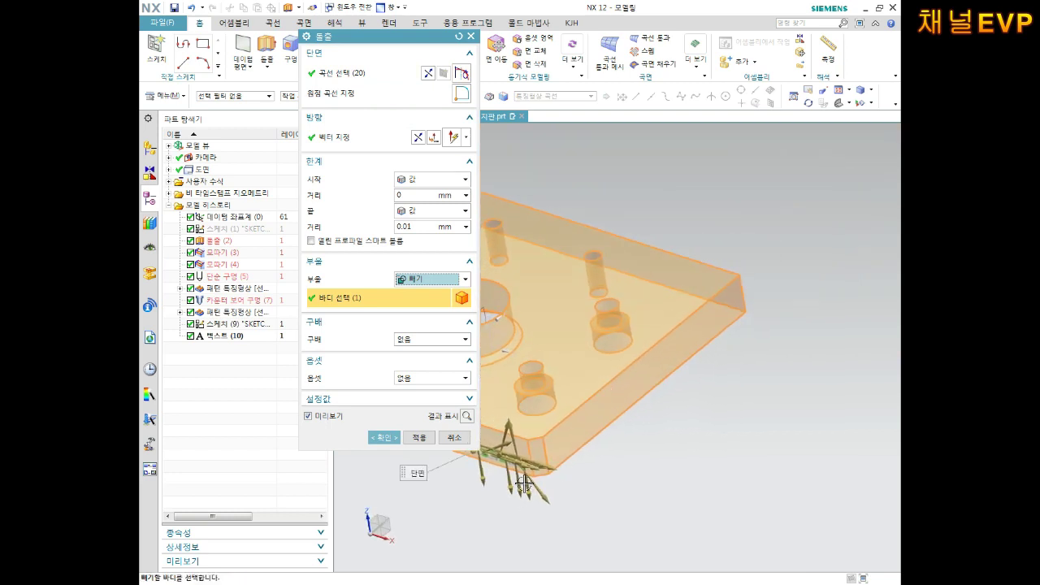
pyautogui.moveTo(553, 415); pyautogui.dragTo(626, 438, button='middle')
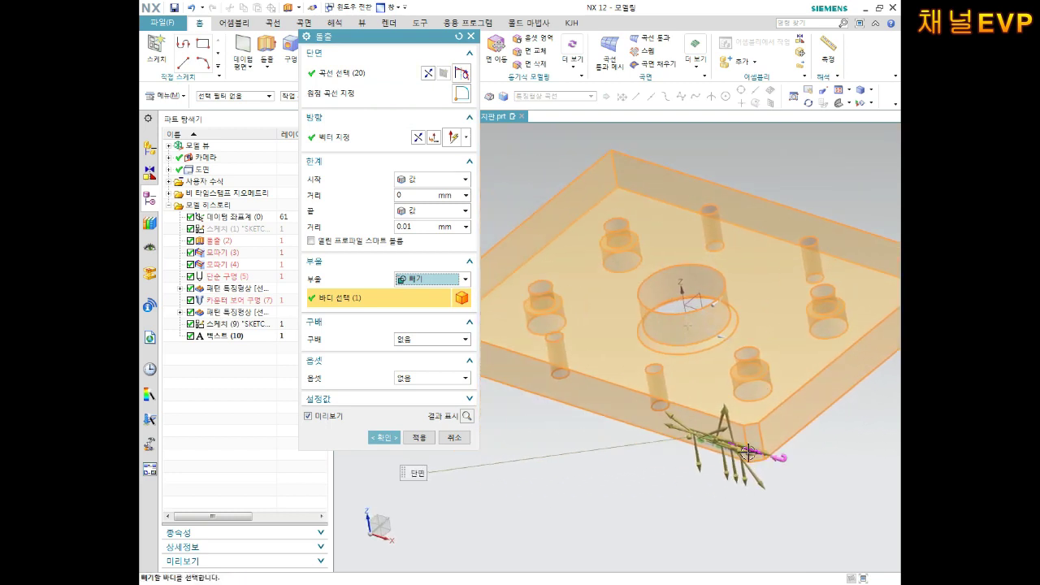
pyautogui.scroll(4, 632, 441)
pyautogui.keyDown('shift'); pyautogui.moveTo(708, 371); pyautogui.dragTo(692, 380, button='middle'); pyautogui.keyUp('shift')
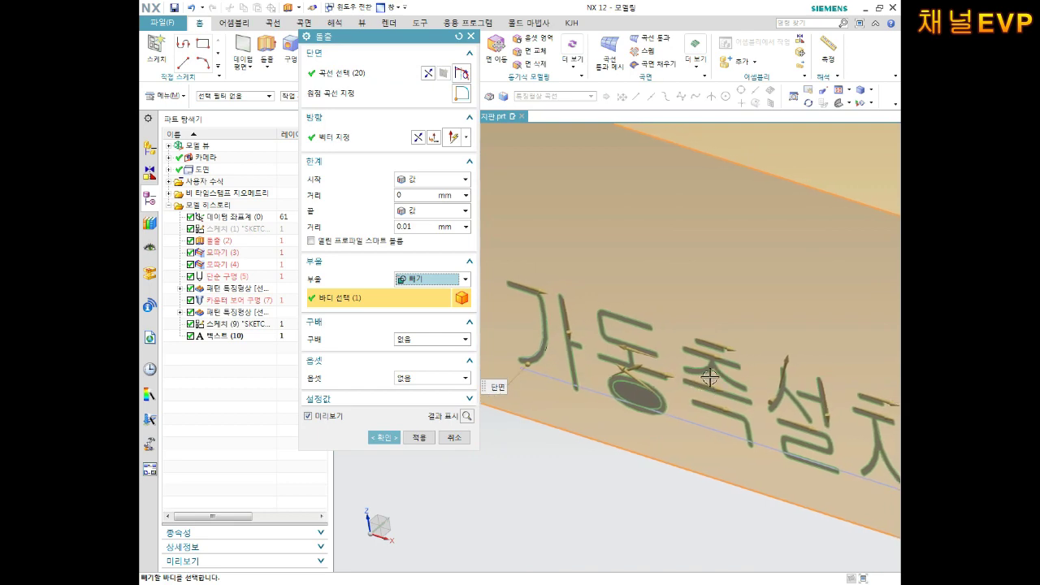
pyautogui.click(384, 438)
# Hide the text curves and the sketched baseline on the side face.
pyautogui.scroll(6, 504, 284)
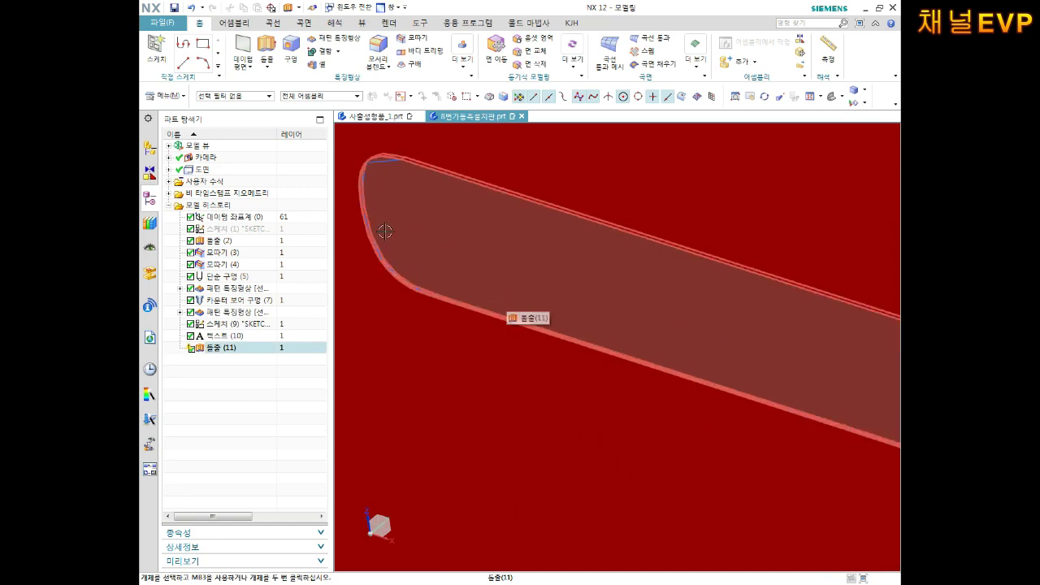
pyautogui.scroll(3, 385, 228)
pyautogui.scroll(-4, 393, 297)
pyautogui.scroll(-5, 467, 320)
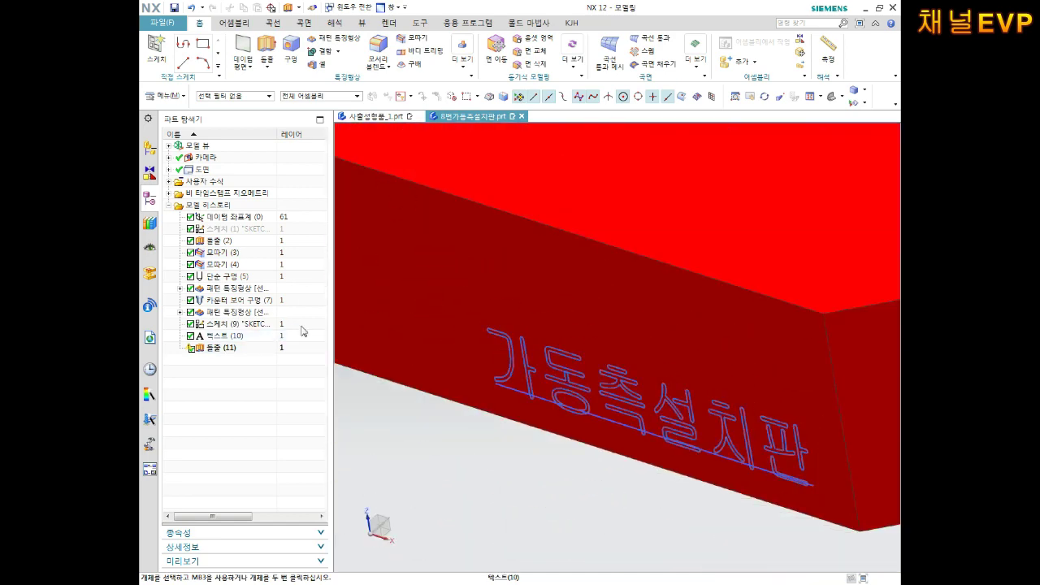
pyautogui.click(224, 340)
pyautogui.rightClick(224, 340)
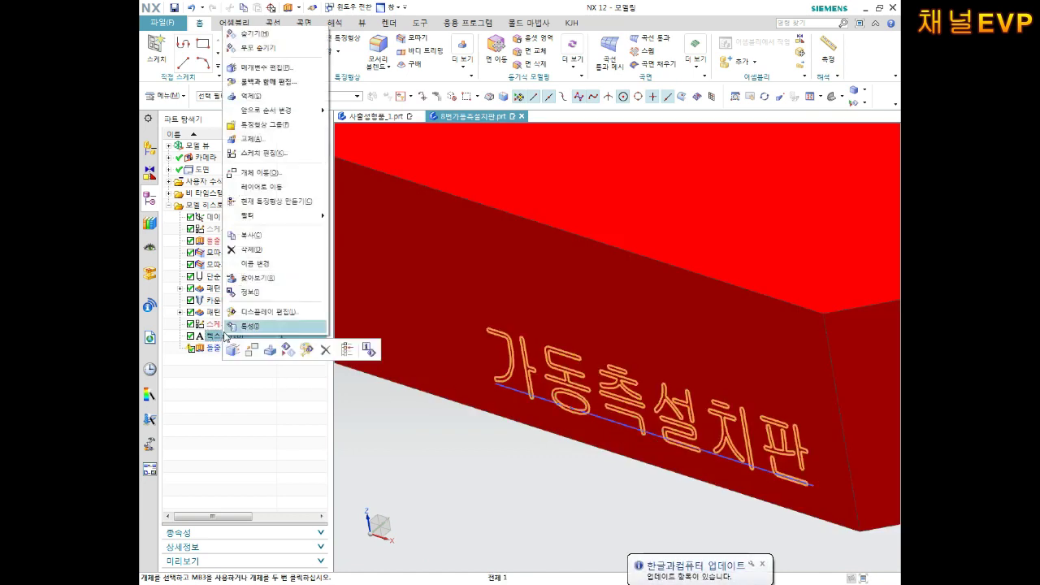
pyautogui.click(278, 351)
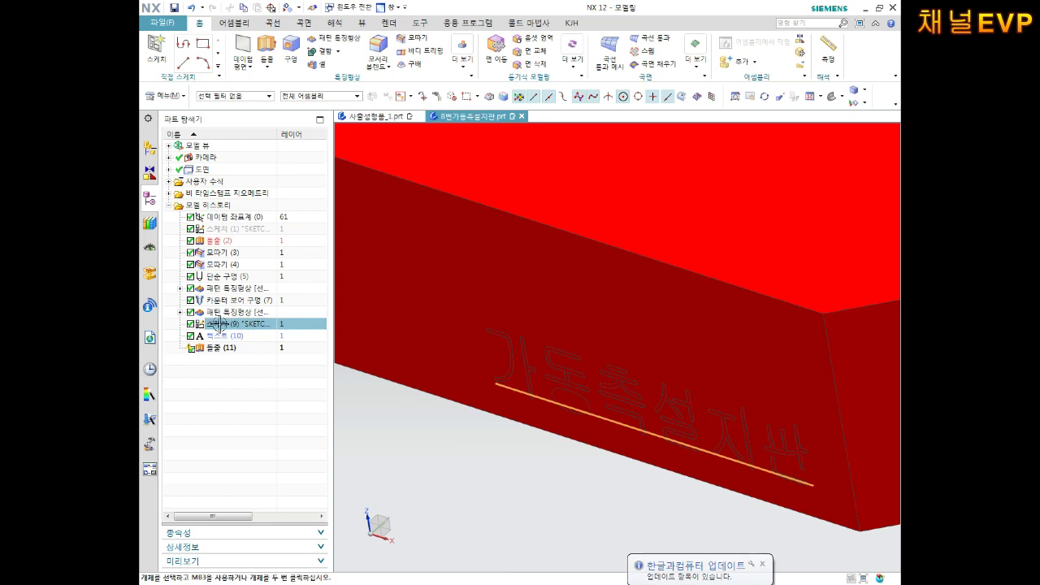
pyautogui.rightClick(220, 328)
pyautogui.click(285, 404)
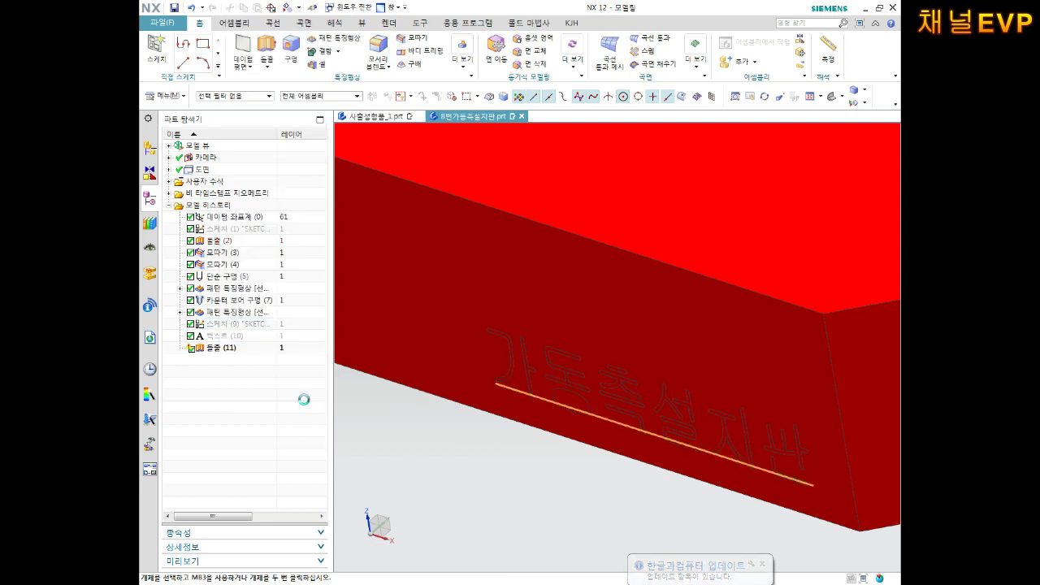
pyautogui.scroll(2, 498, 431)
pyautogui.scroll(-1, 520, 431)
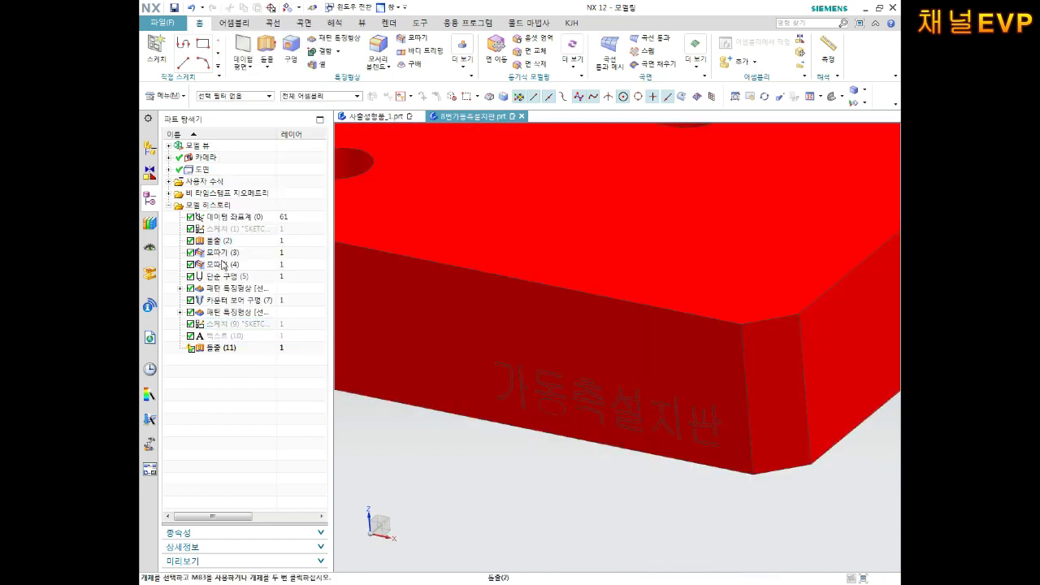
pyautogui.rightClick(222, 350)
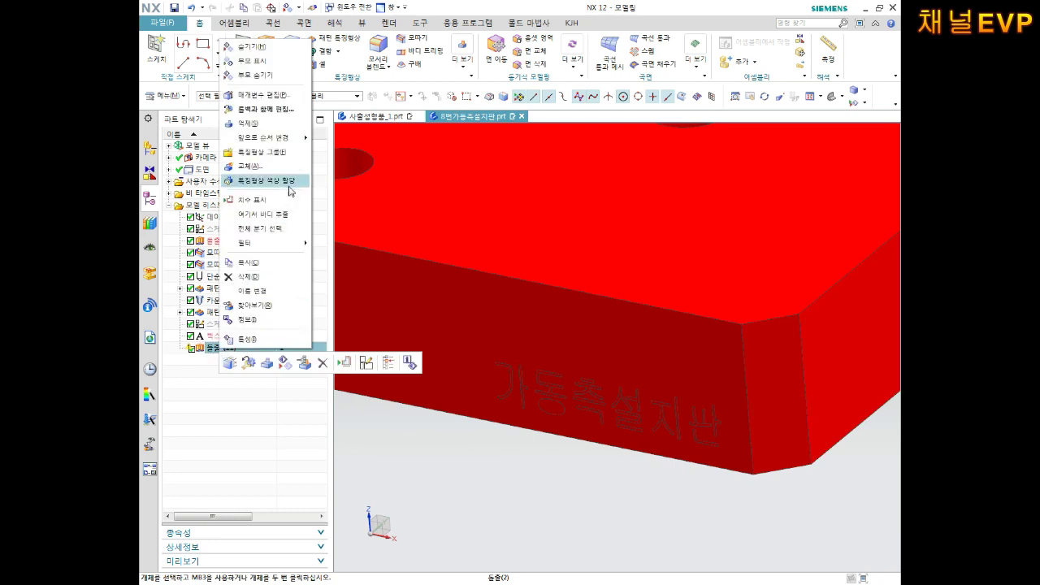
pyautogui.press('Escape')
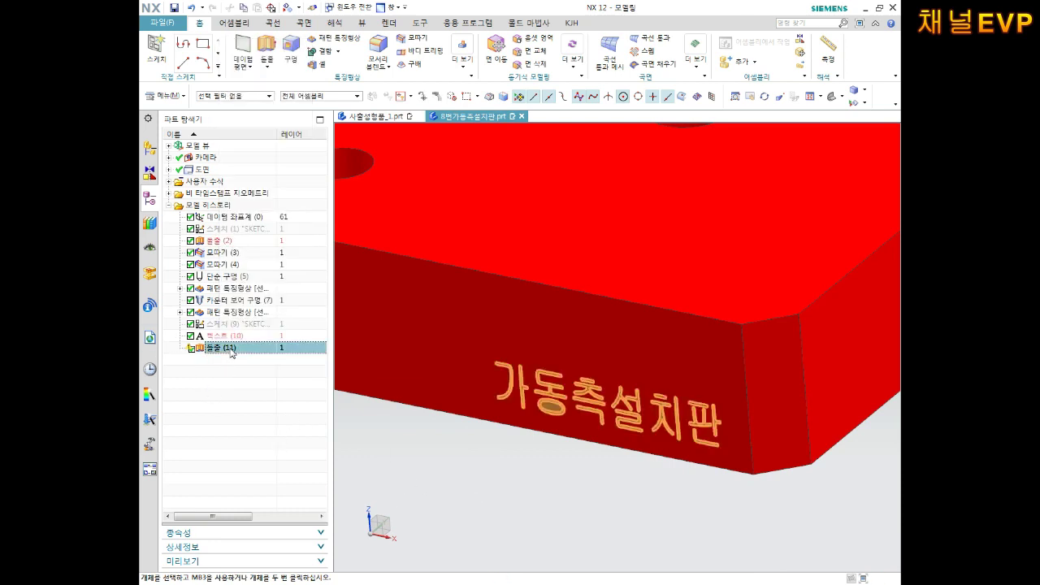
pyautogui.rightClick(232, 350)
pyautogui.click(272, 152)
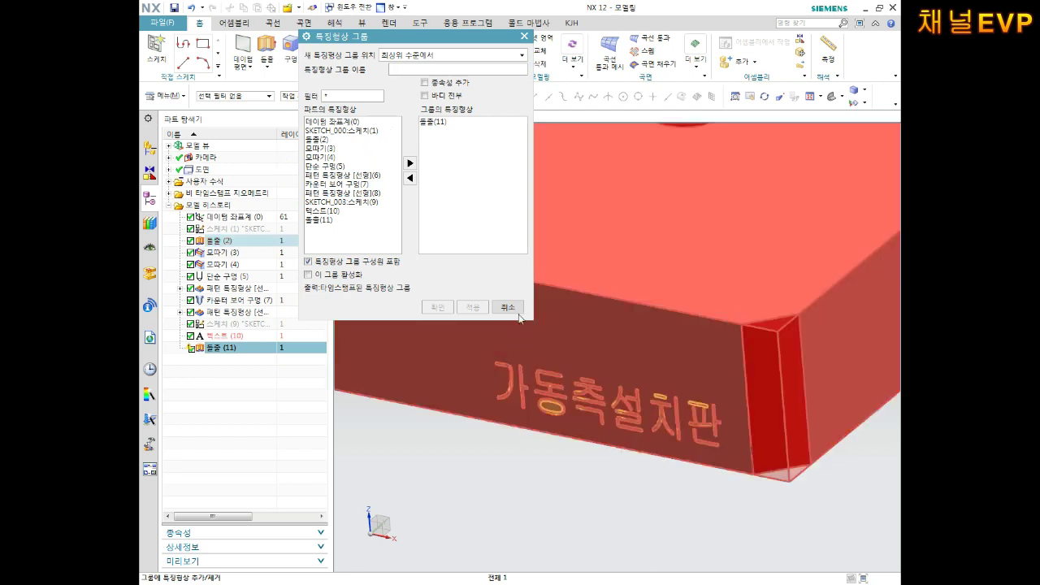
pyautogui.click(508, 307)
# Assign black as the feature face colour of the engraved text extrusion.
pyautogui.rightClick(236, 350)
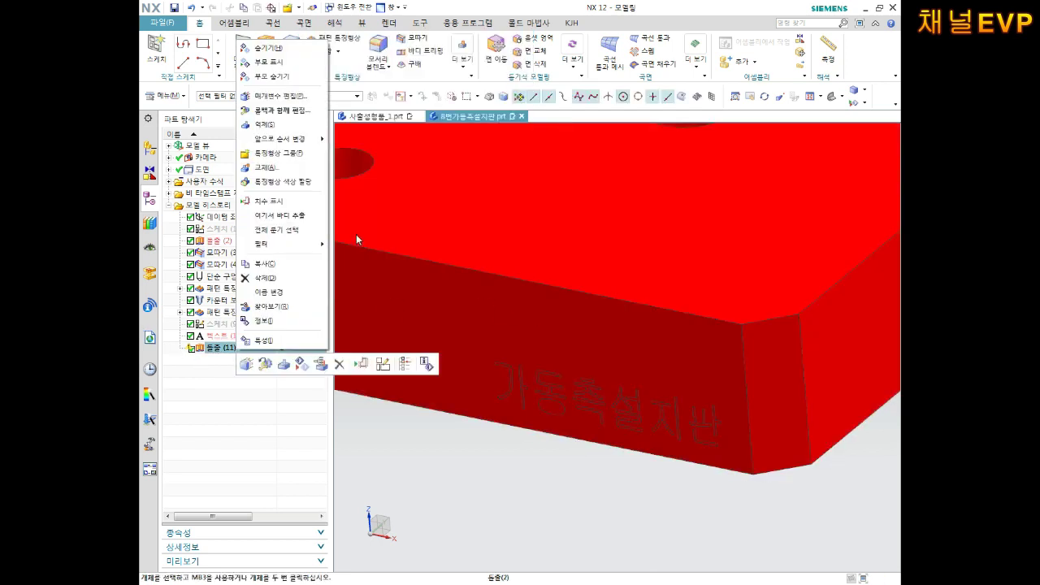
pyautogui.click(282, 183)
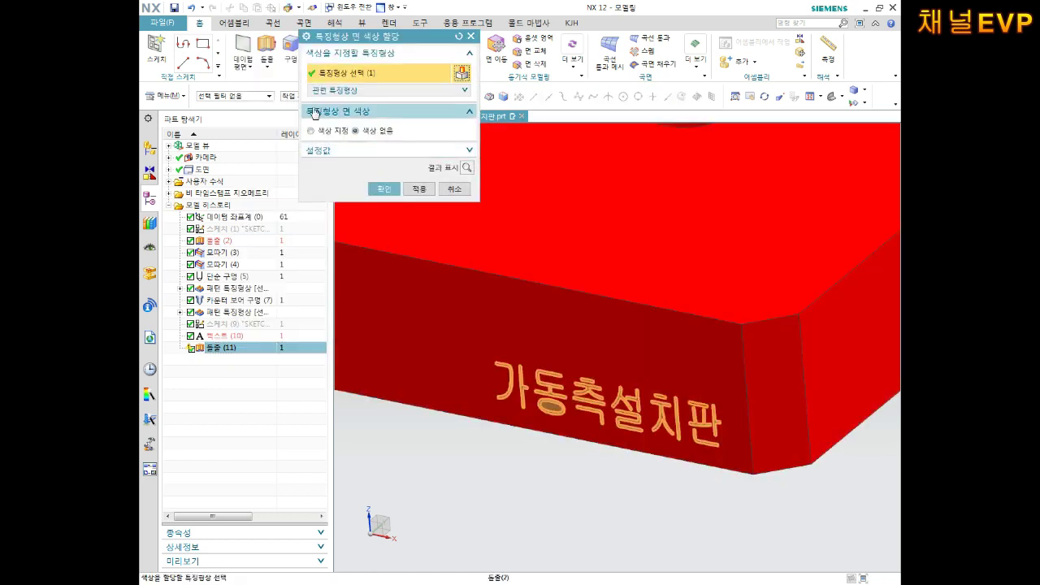
pyautogui.click(311, 131)
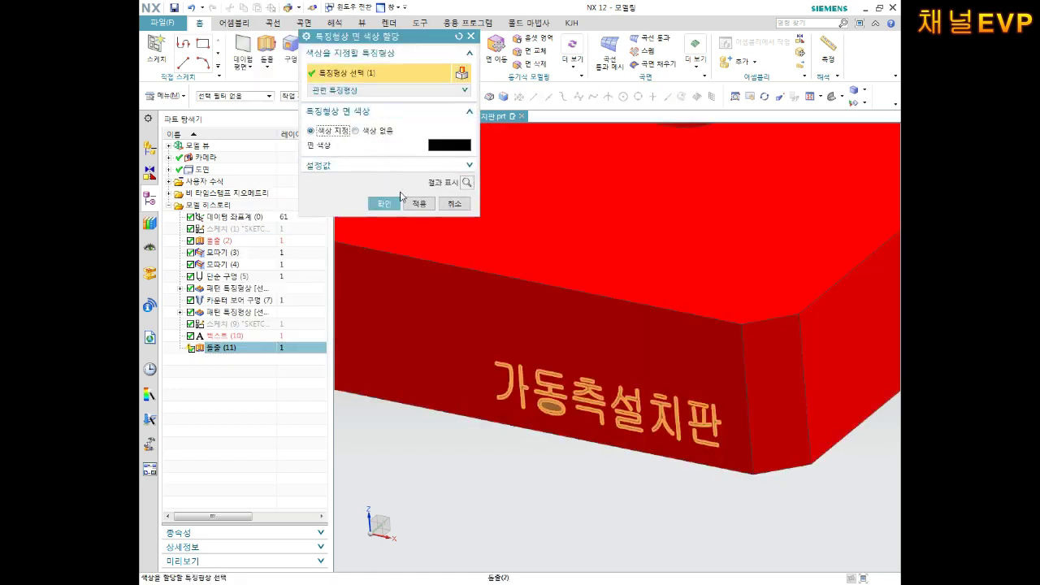
pyautogui.click(384, 204)
# Examine the black engraved lettering on the side face up close and the finished plate as a whole.
pyautogui.moveTo(543, 464); pyautogui.dragTo(533, 496, button='middle')
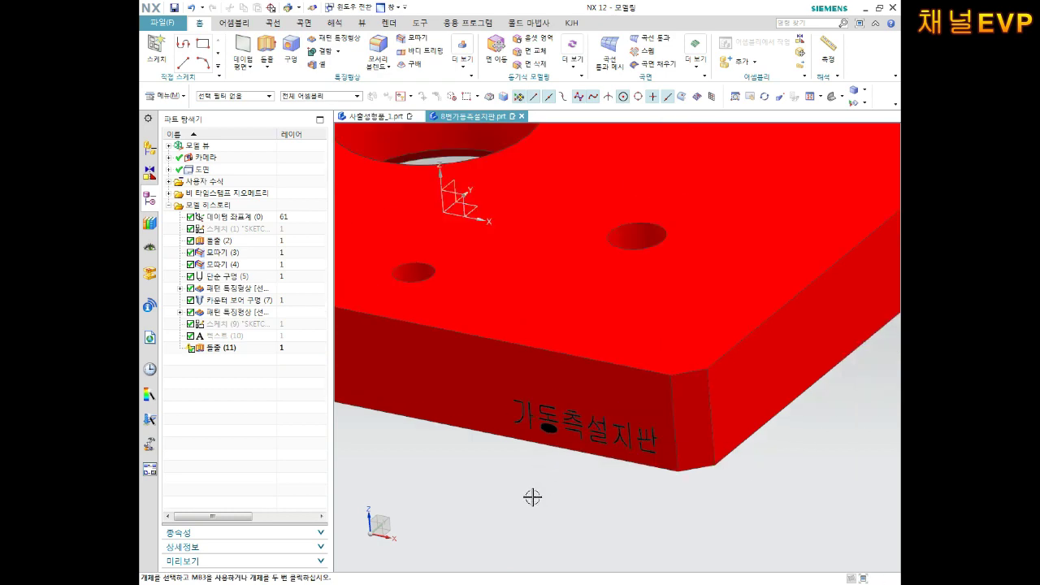
pyautogui.scroll(-5, 534, 441)
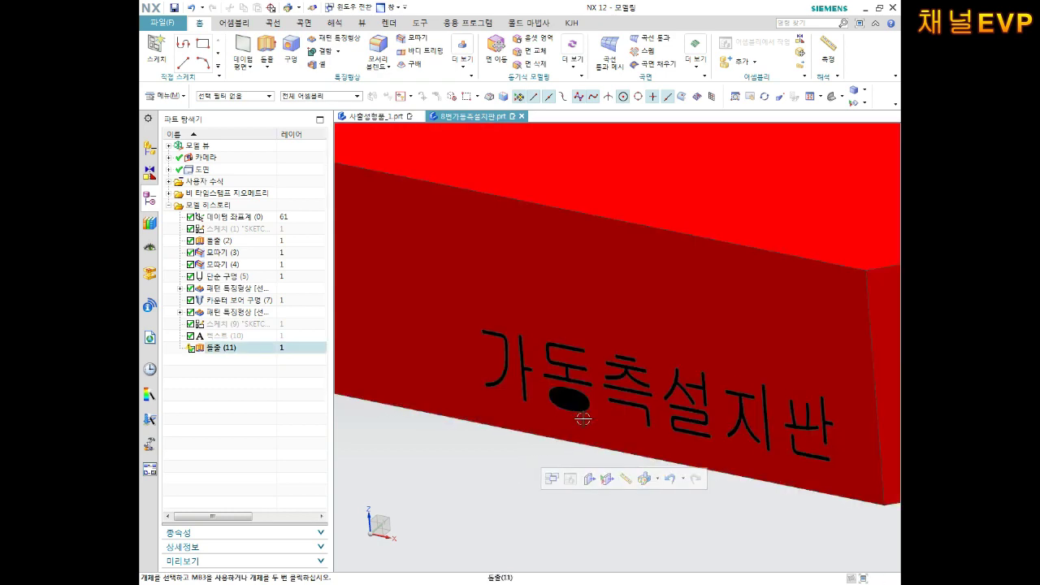
pyautogui.scroll(-5, 574, 400)
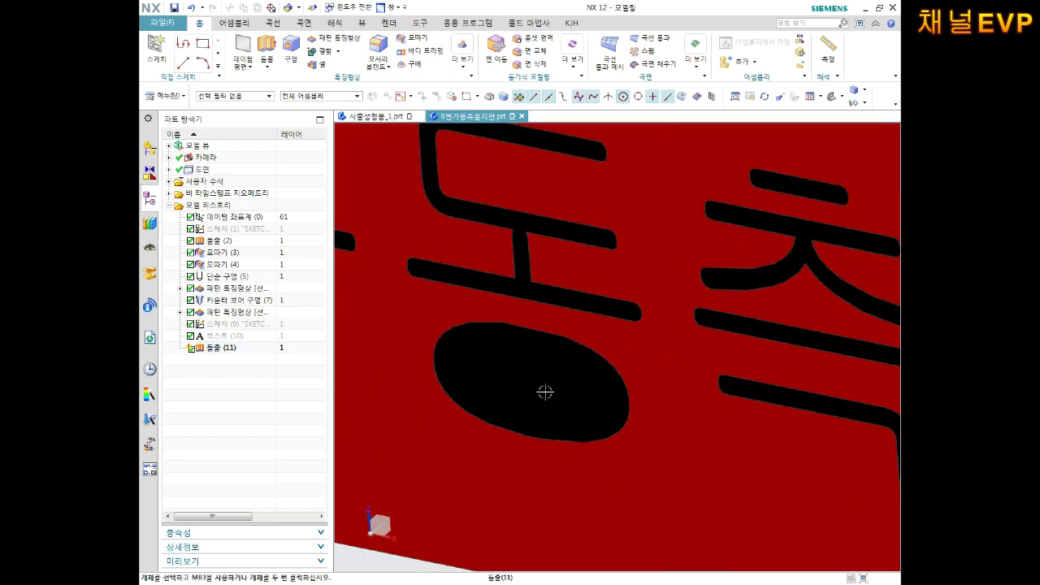
pyautogui.scroll(3, 546, 392)
pyautogui.moveTo(447, 356)
pyautogui.mouseDown(button='middle')
pyautogui.moveTo(471, 367)
pyautogui.moveTo(415, 390)
pyautogui.moveTo(448, 367)
pyautogui.mouseUp(button='middle')
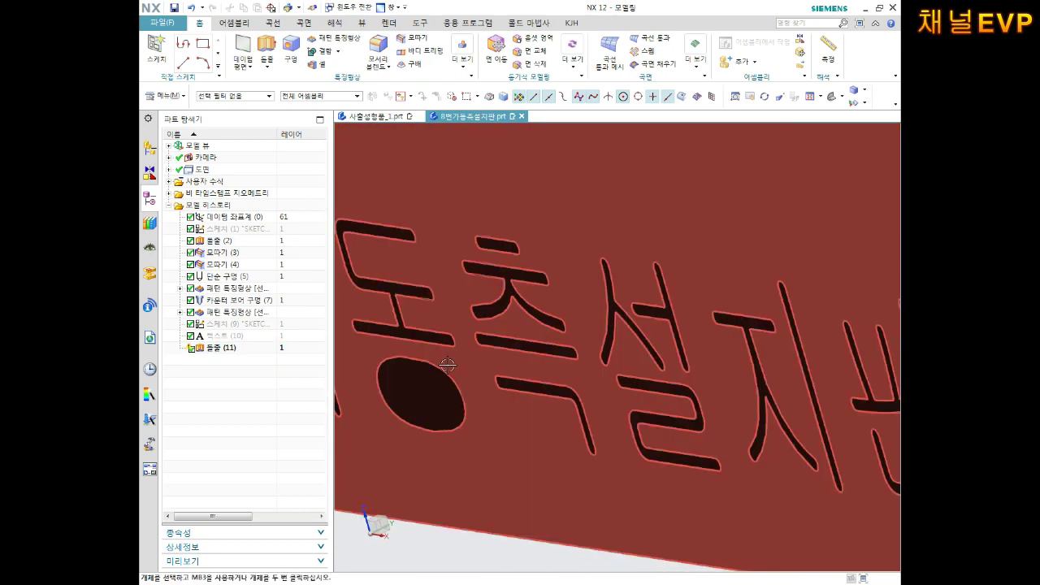
pyautogui.scroll(3, 448, 367)
pyautogui.scroll(-2, 466, 367)
pyautogui.scroll(3, 472, 367)
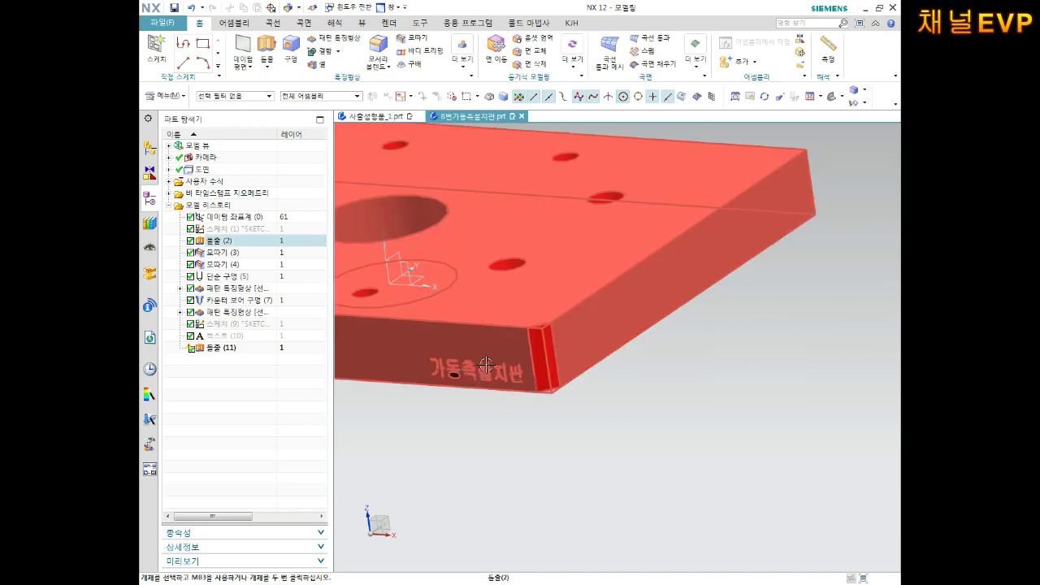
pyautogui.scroll(3, 486, 367)
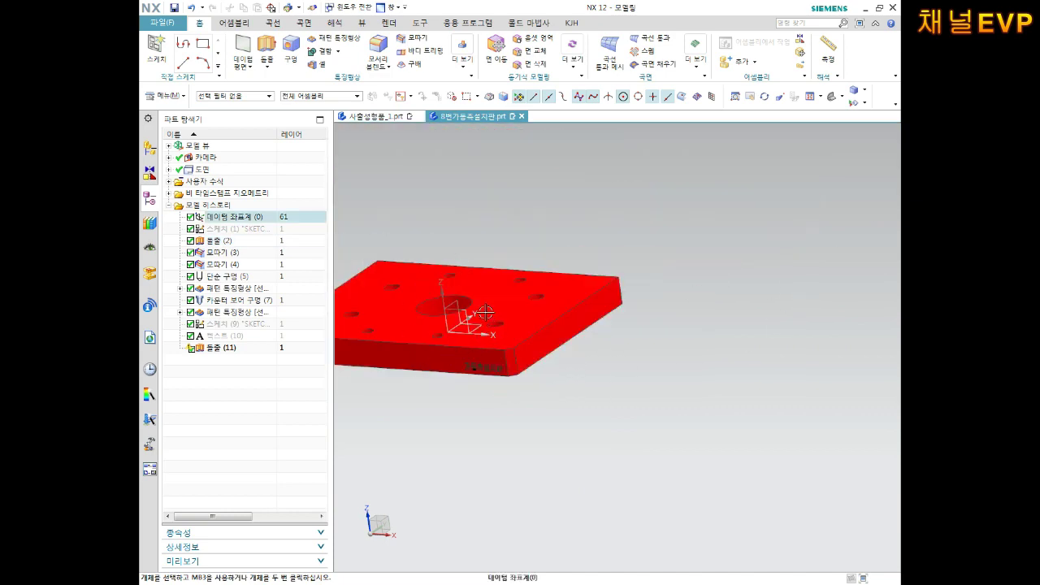
pyautogui.moveTo(485, 313); pyautogui.dragTo(694, 355, button='middle')
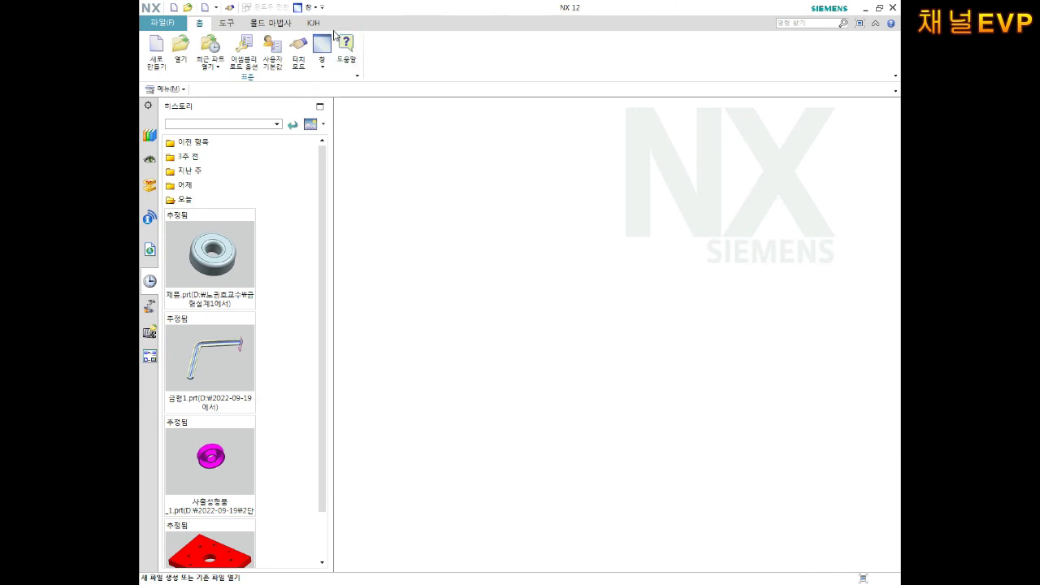
# Create a new millimetre part from the 모델 template, named 1번고정측설치판.
pyautogui.click(156, 53)
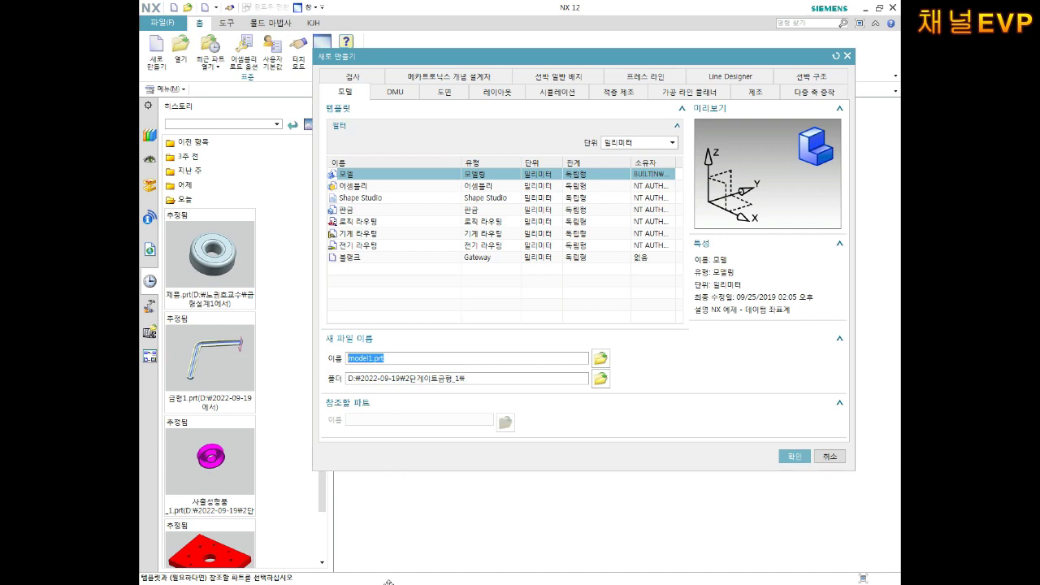
pyautogui.write('1번고정측설치')
pyautogui.click(794, 456)
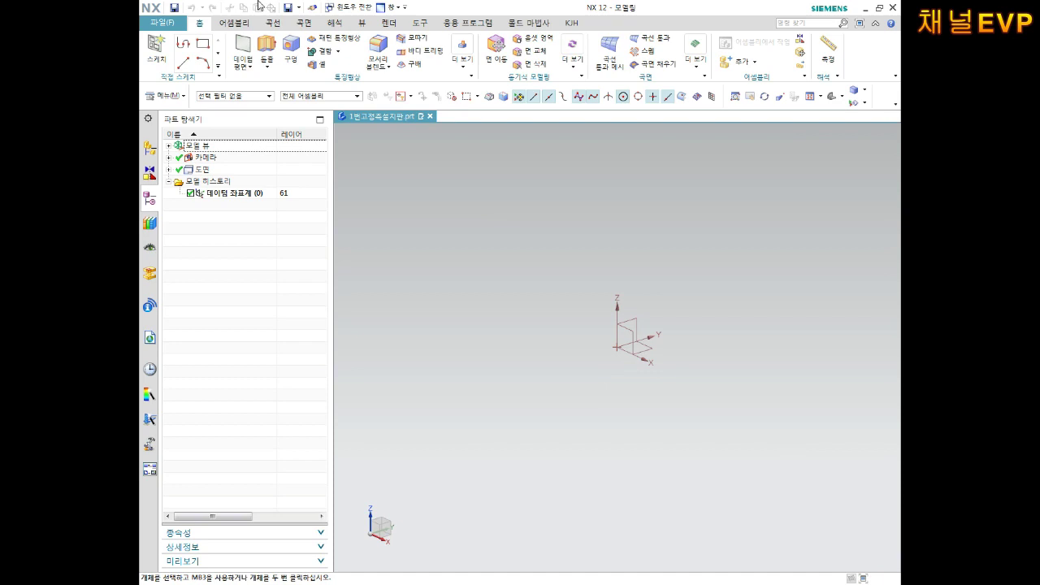
# Sketch a rectangle centred on the origin of the XY plane, about 216 by 189 mm.
pyautogui.click(157, 47)
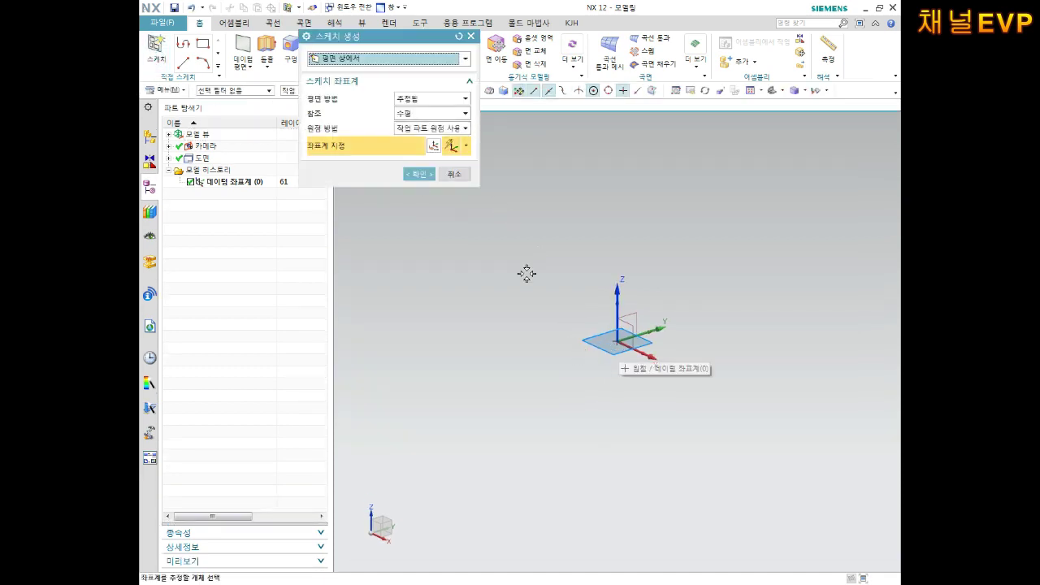
pyautogui.click(421, 174)
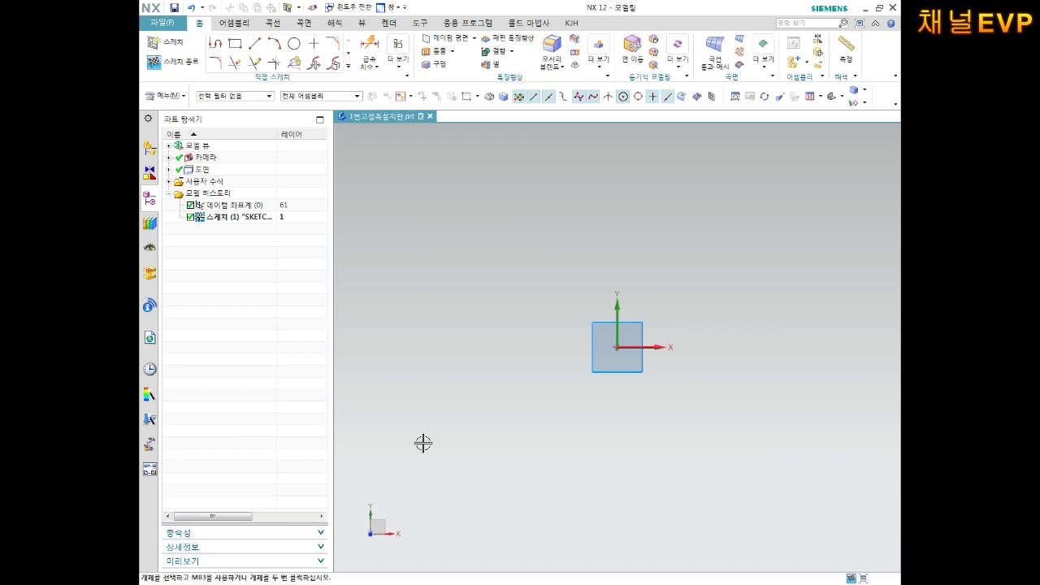
pyautogui.click(235, 43)
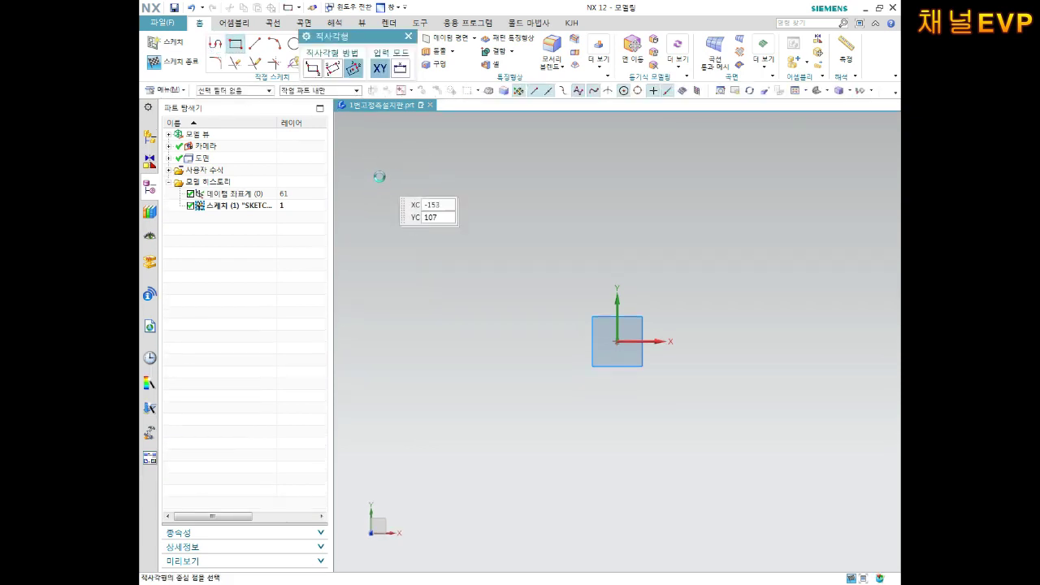
pyautogui.click(616, 342)
pyautogui.click(785, 341)
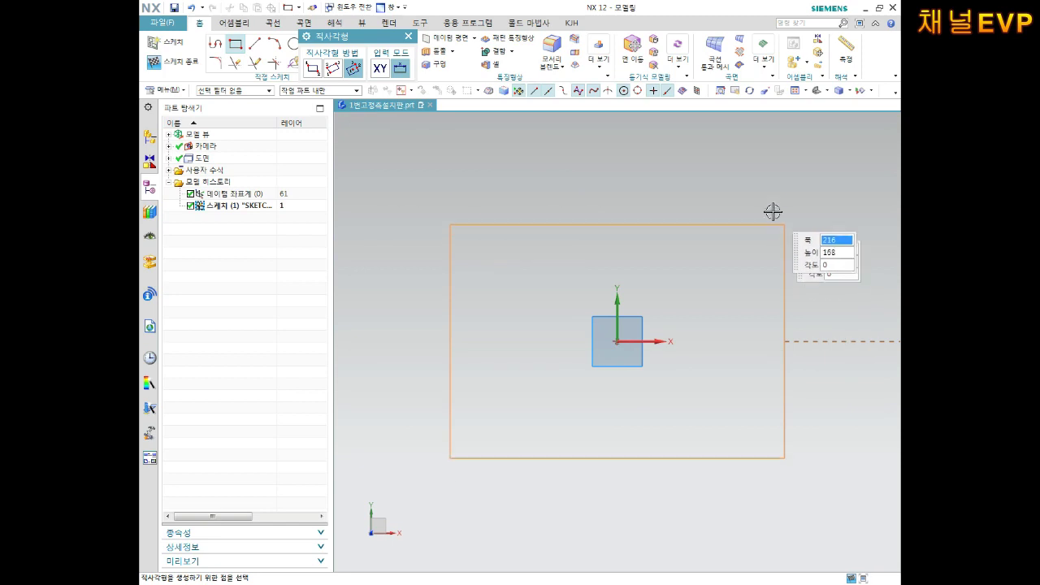
pyautogui.click(767, 193)
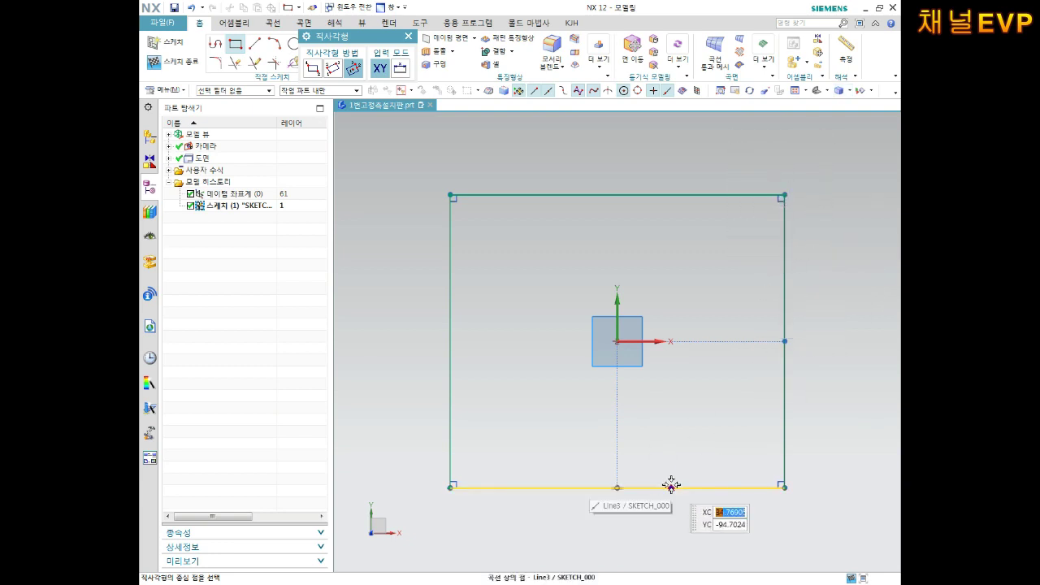
pyautogui.press('Escape')
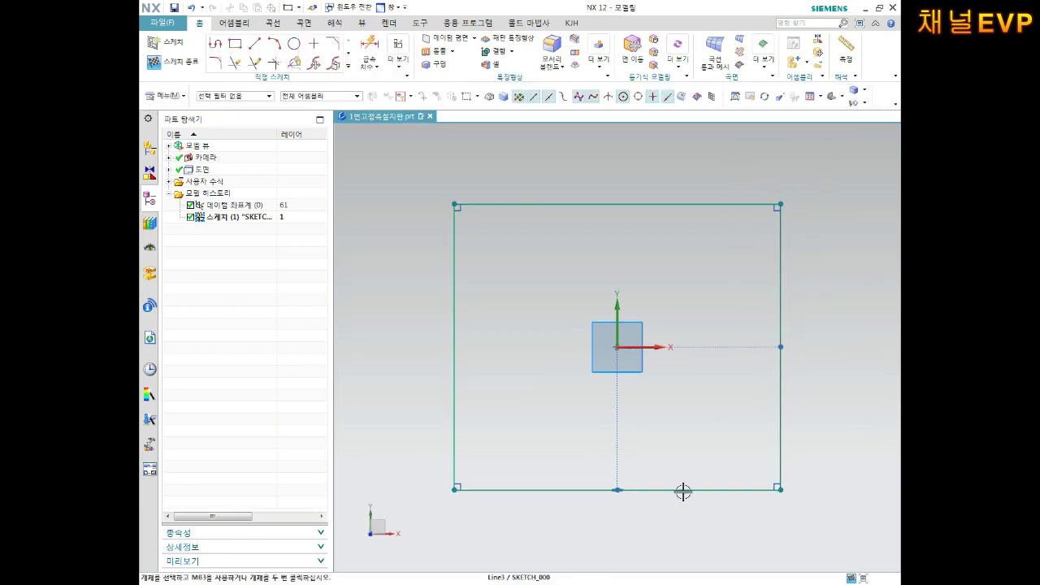
# Dimension the rectangle to a width of 200 mm and a height of 150 mm.
pyautogui.press('d')
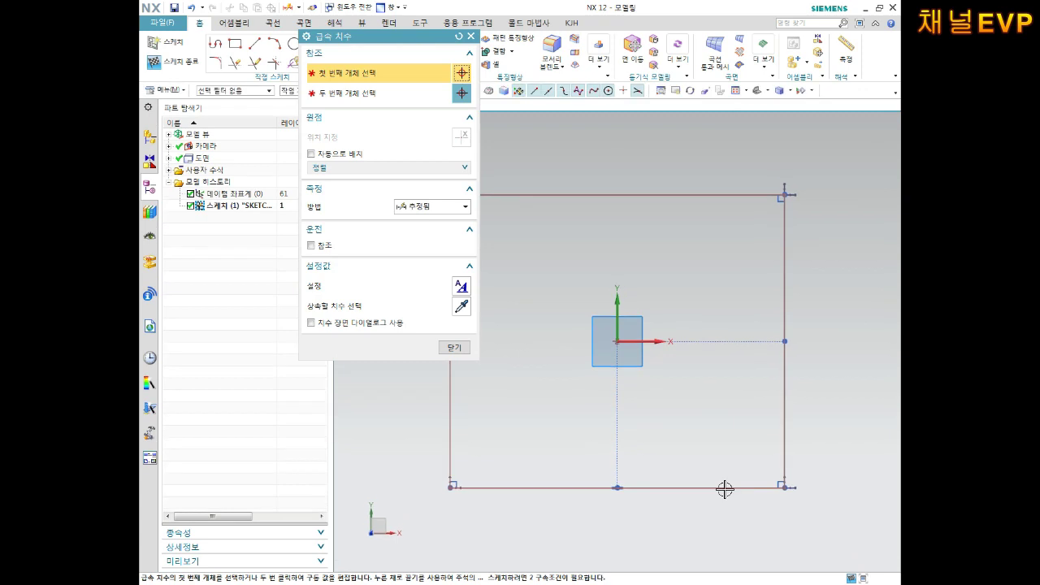
pyautogui.click(725, 487)
pyautogui.click(709, 520)
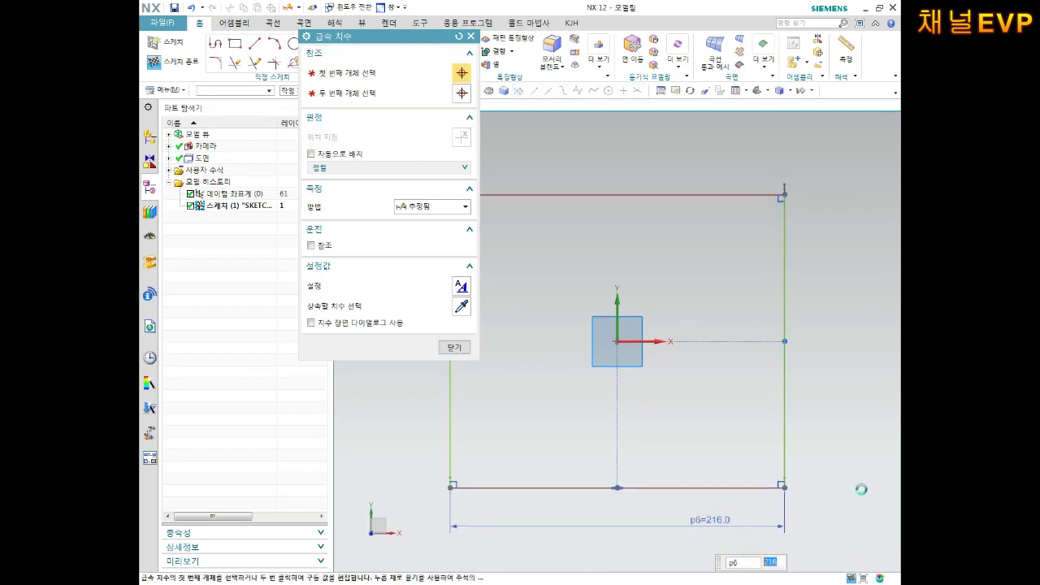
pyautogui.write('200')
pyautogui.press('Return')
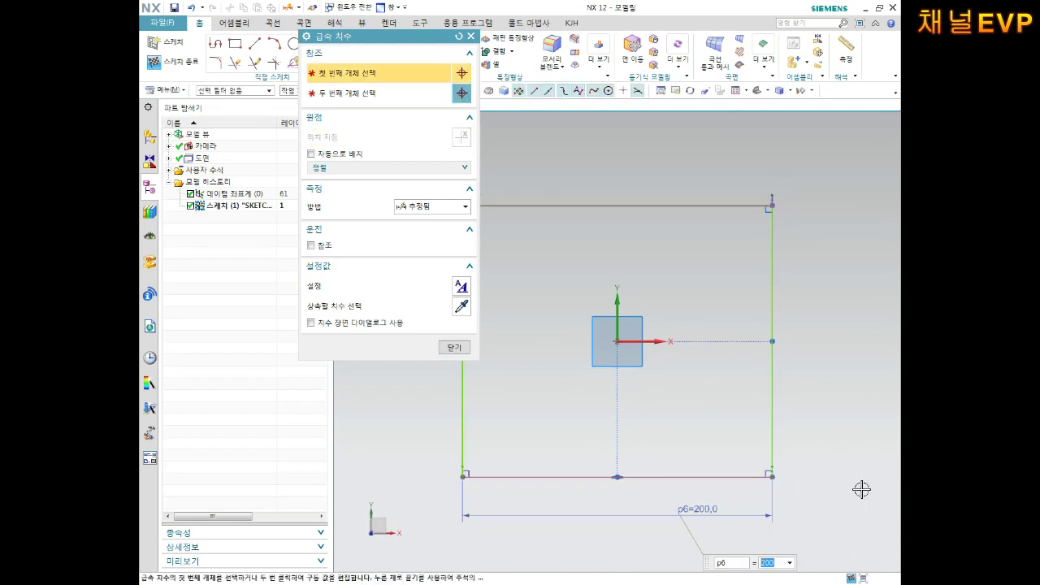
pyautogui.click(771, 401)
pyautogui.click(815, 375)
pyautogui.write('150')
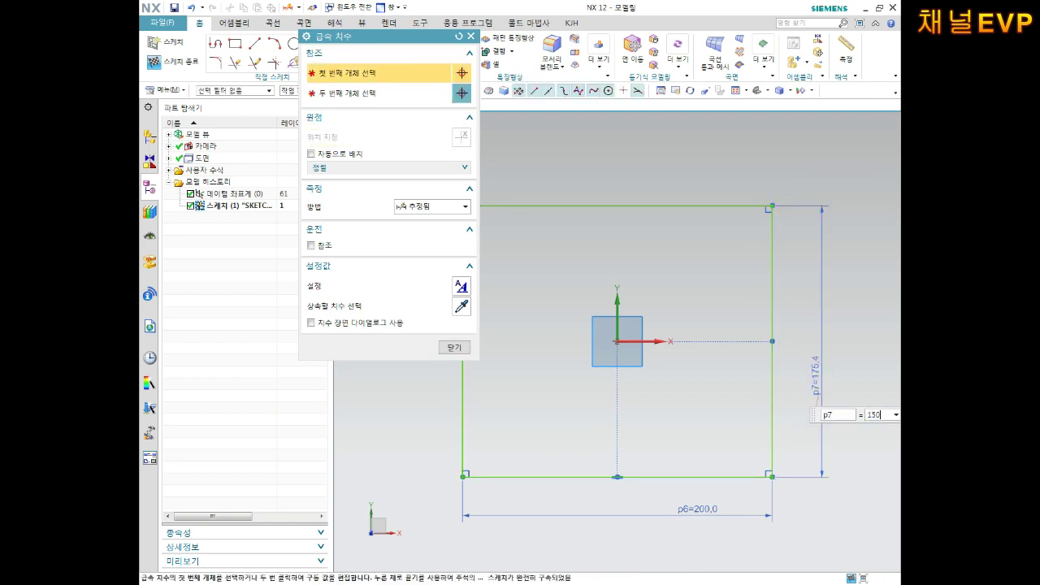
pyautogui.press('Return')
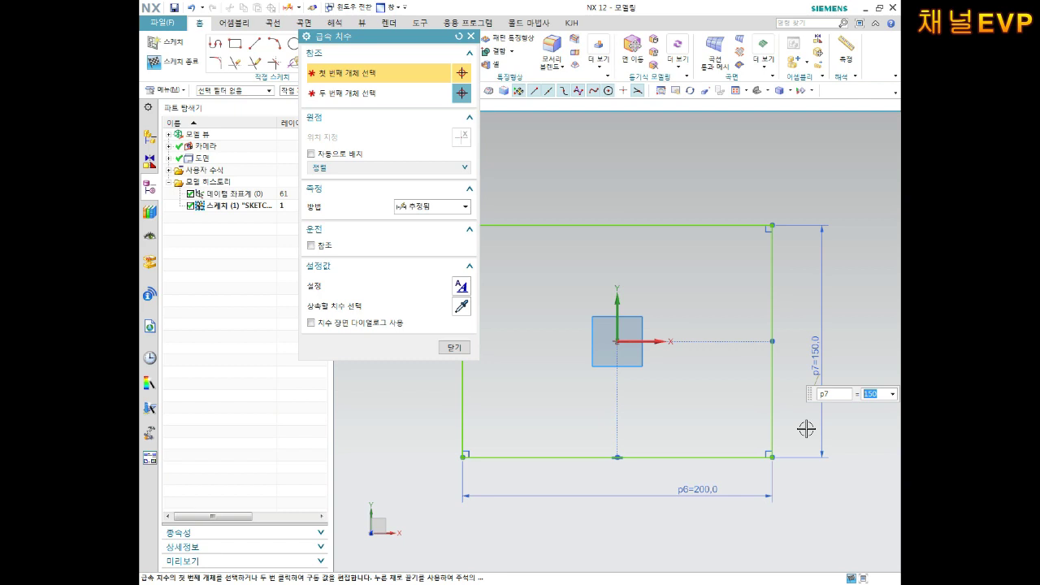
pyautogui.click(454, 347)
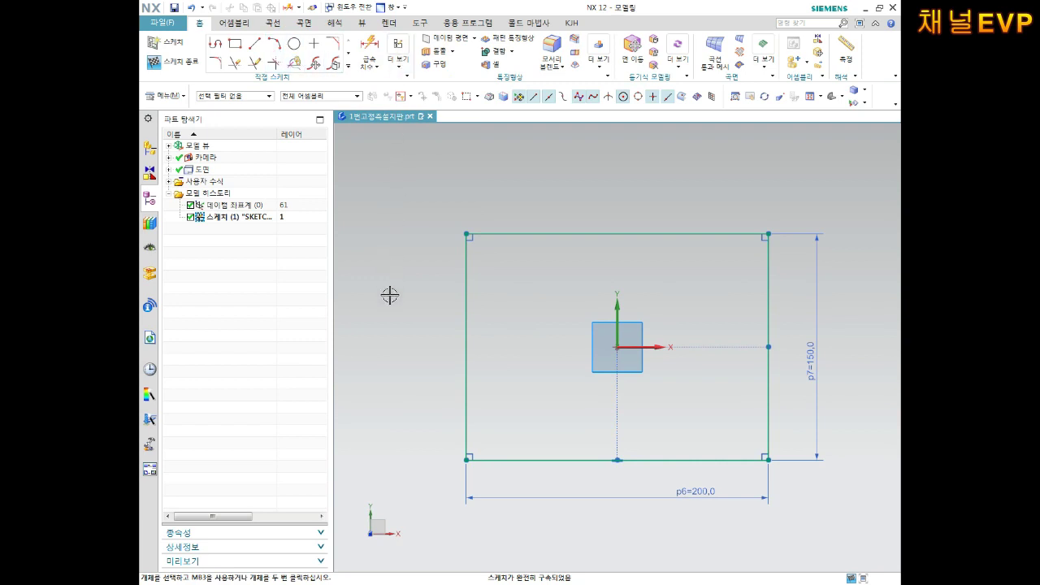
# Sketch a circle about 46.5 mm in diameter centred on the origin inside the rectangle.
pyautogui.click(294, 44)
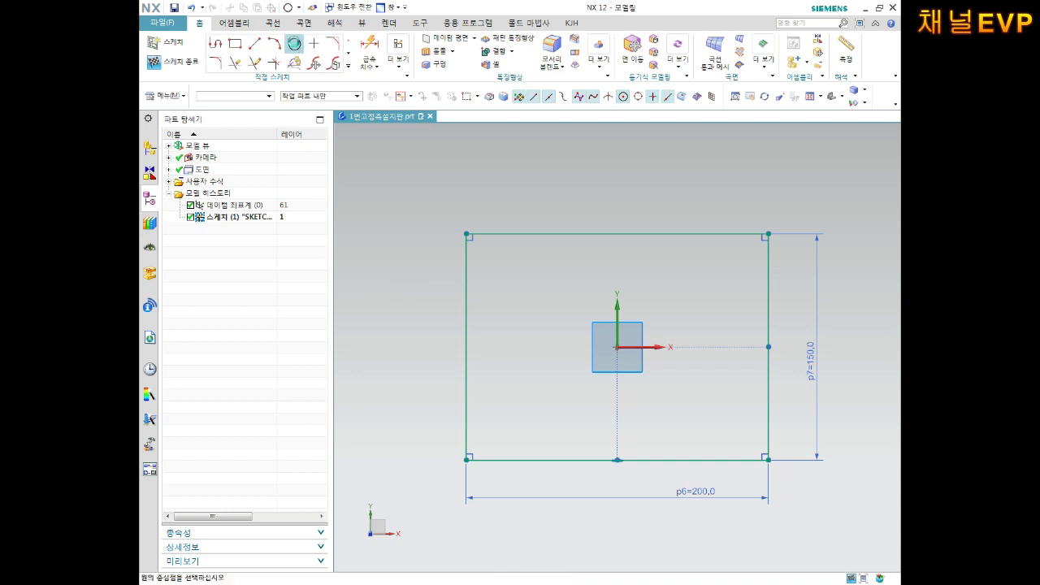
pyautogui.click(617, 342)
pyautogui.click(643, 316)
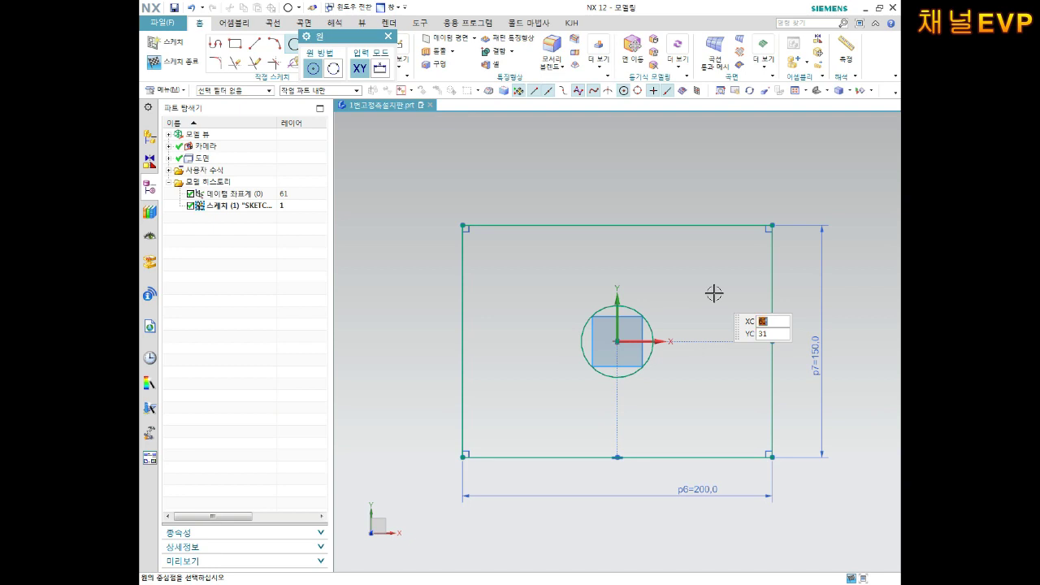
pyautogui.write('ㅇㅇ2')
pyautogui.press('Escape')
# Dimension the central circle's diameter to 40 mm.
pyautogui.press('d')
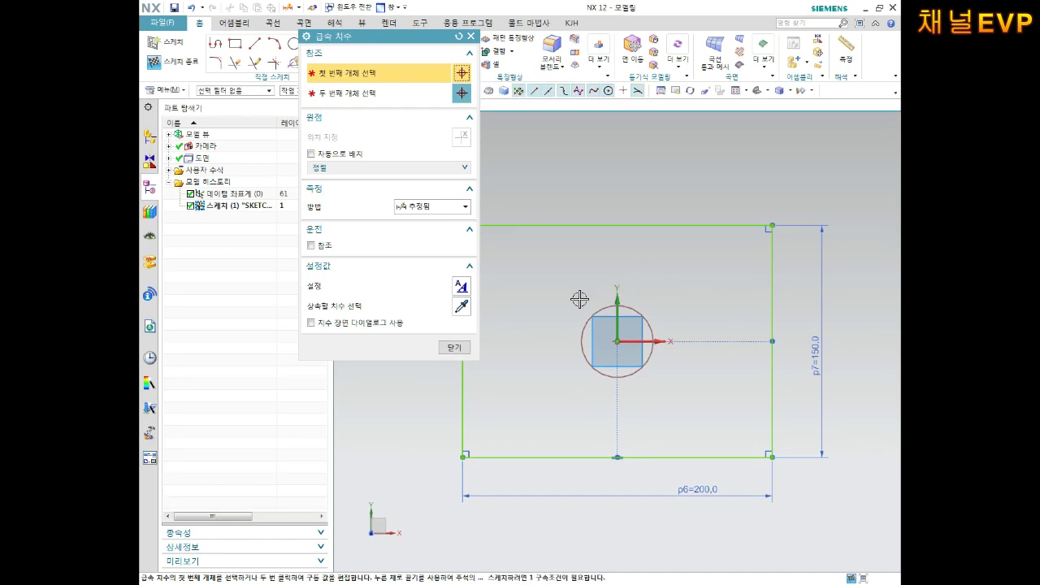
pyautogui.click(600, 310)
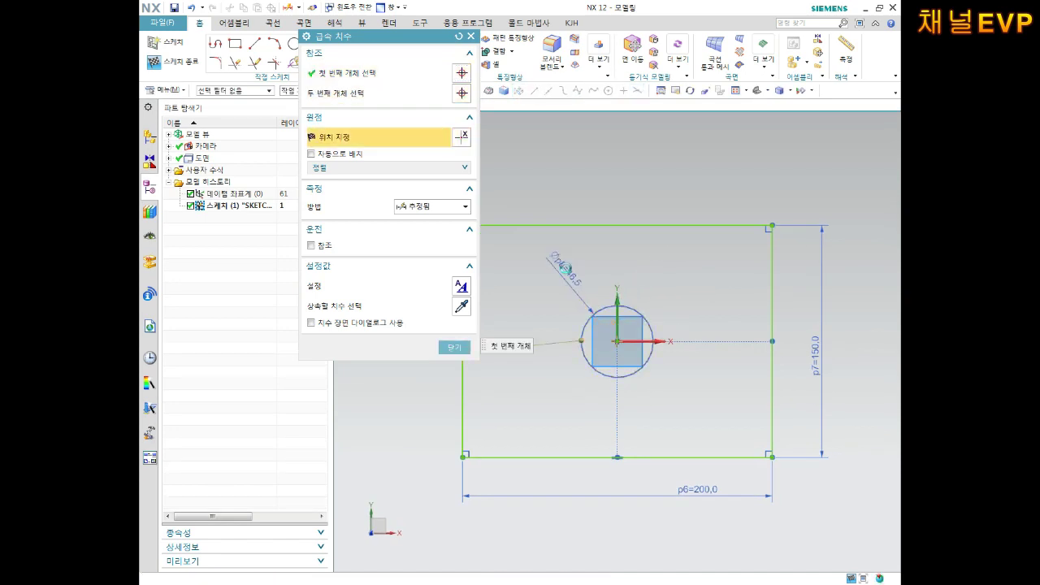
pyautogui.click(569, 273)
pyautogui.write('40')
pyautogui.press('Return')
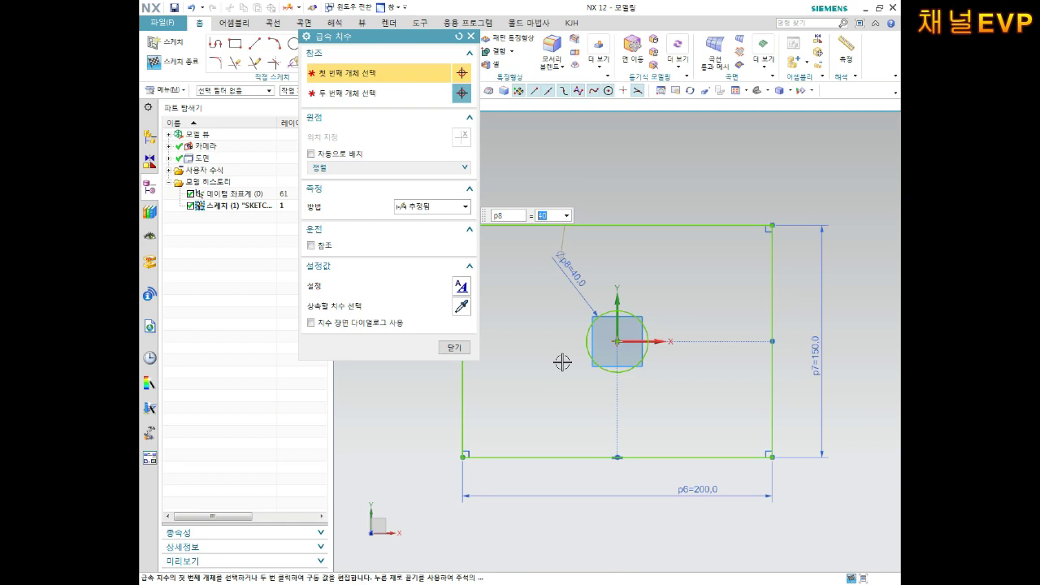
pyautogui.click(464, 348)
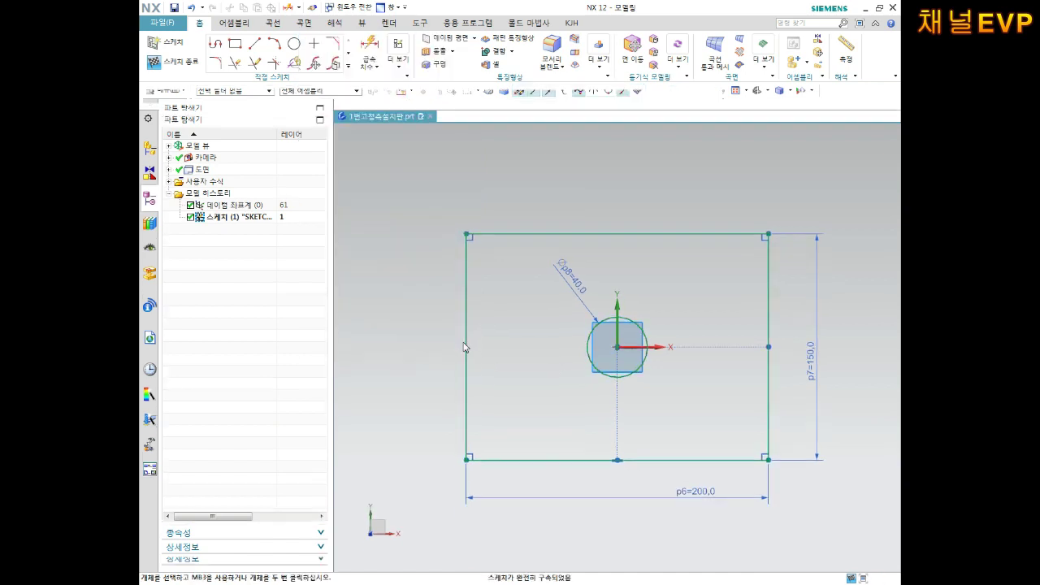
# Finish the sketch and extrude the rectangle with its central circle from 0 to 20 mm as a solid plate.
pyautogui.click(173, 61)
pyautogui.click(266, 47)
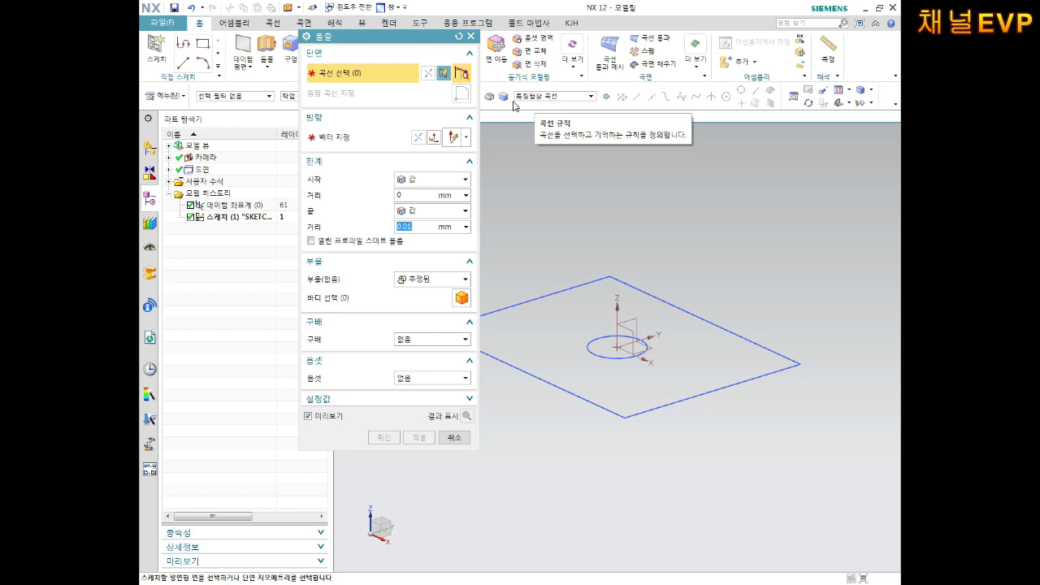
pyautogui.click(584, 285)
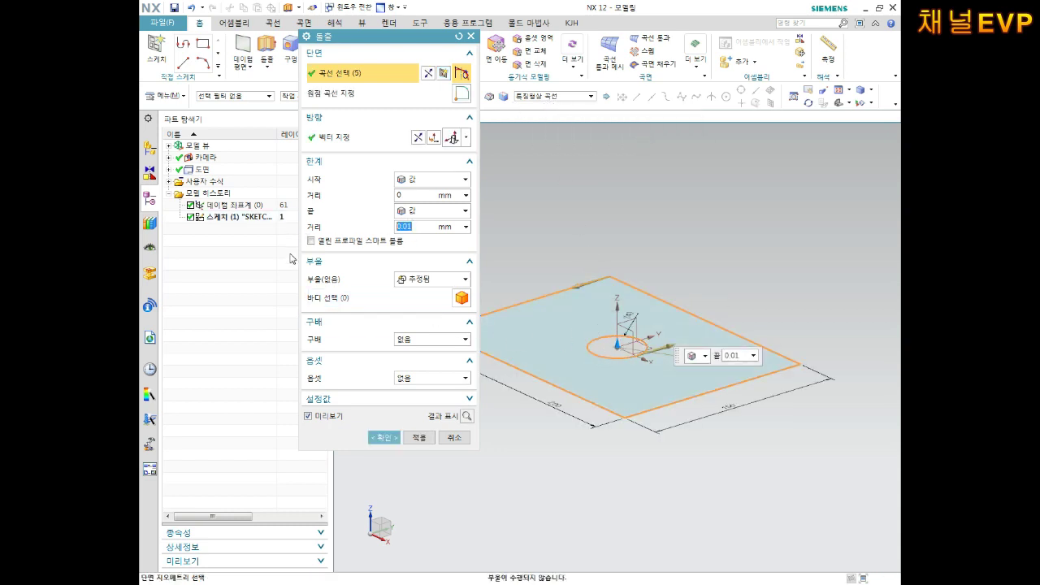
pyautogui.write('20')
pyautogui.press('Return')
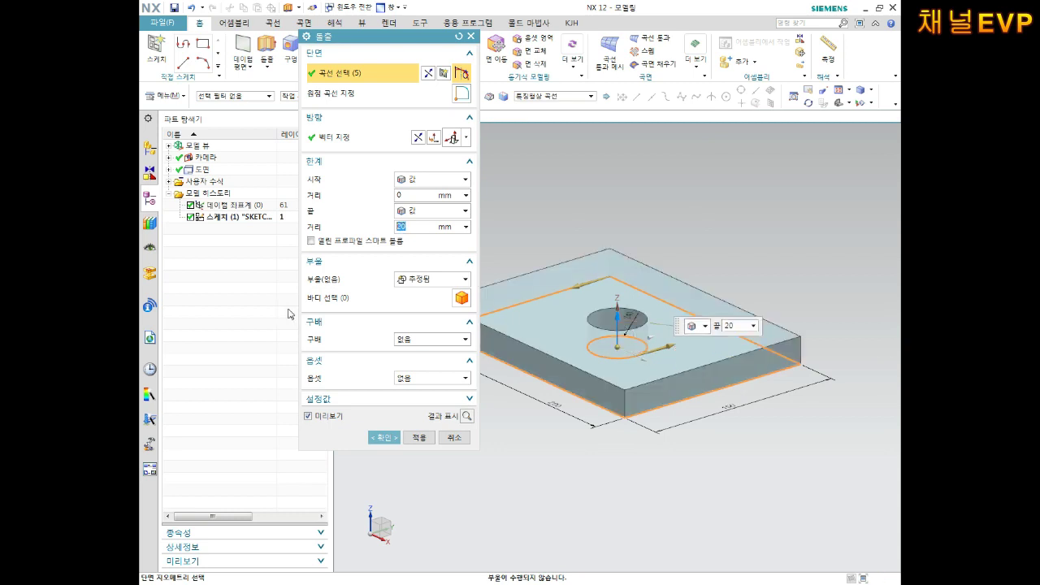
pyautogui.click(383, 437)
pyautogui.moveTo(622, 294); pyautogui.dragTo(626, 287, button='middle')
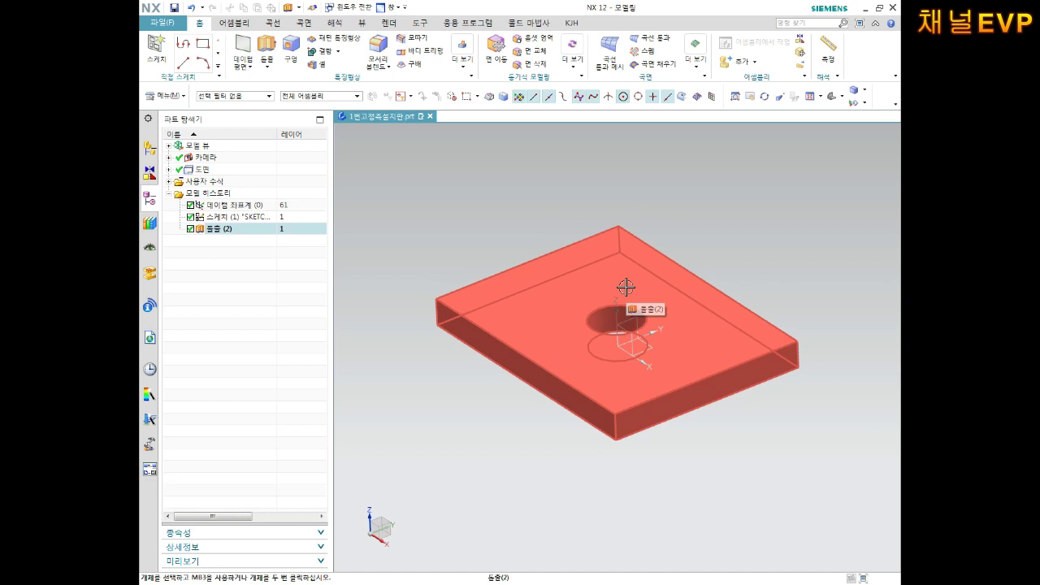
pyautogui.scroll(1, 645, 251)
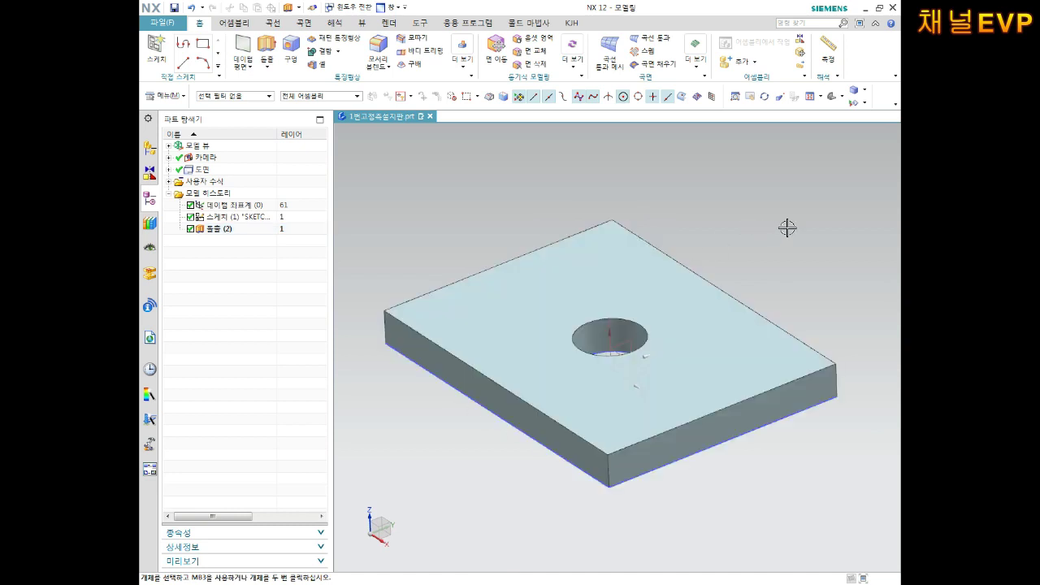
# Chamfer the plate's front vertical corner edge symmetrically by 5 mm.
pyautogui.click(832, 97)
pyautogui.click(844, 99)
pyautogui.click(837, 125)
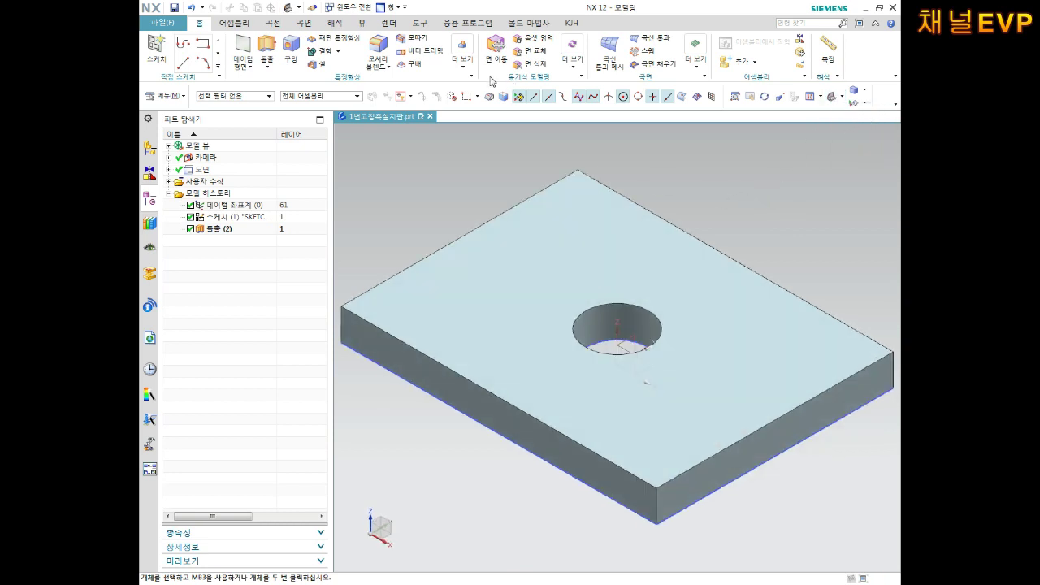
pyautogui.click(415, 37)
pyautogui.click(657, 500)
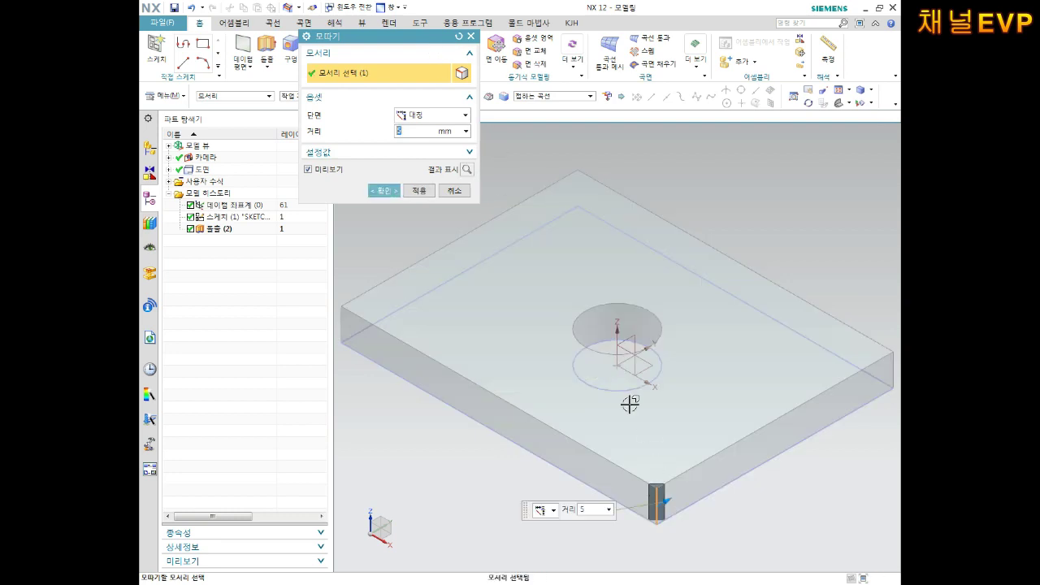
pyautogui.click(382, 194)
pyautogui.moveTo(662, 260); pyautogui.dragTo(717, 277, button='middle')
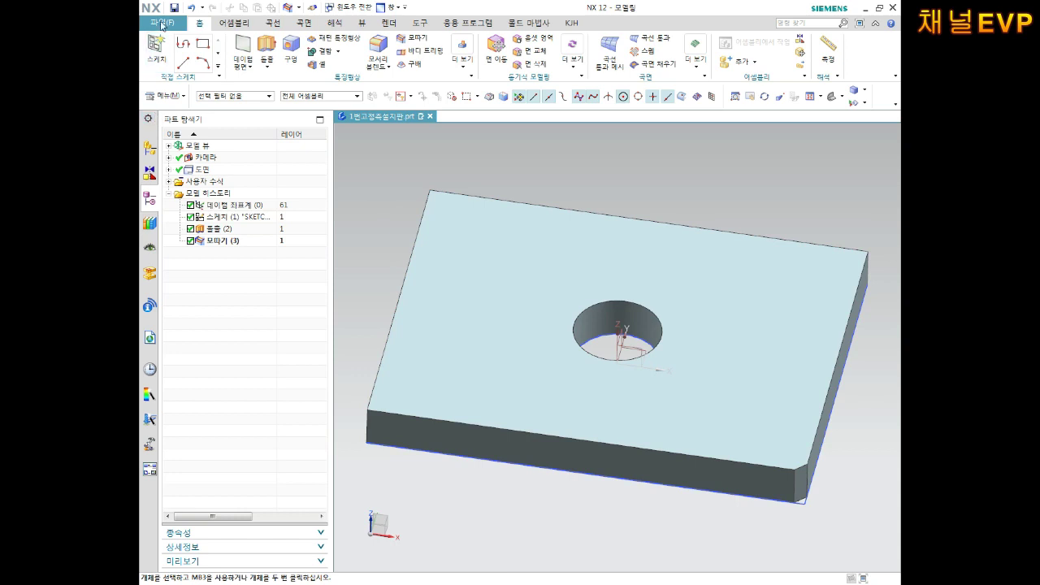
pyautogui.click(156, 47)
pyautogui.click(571, 258)
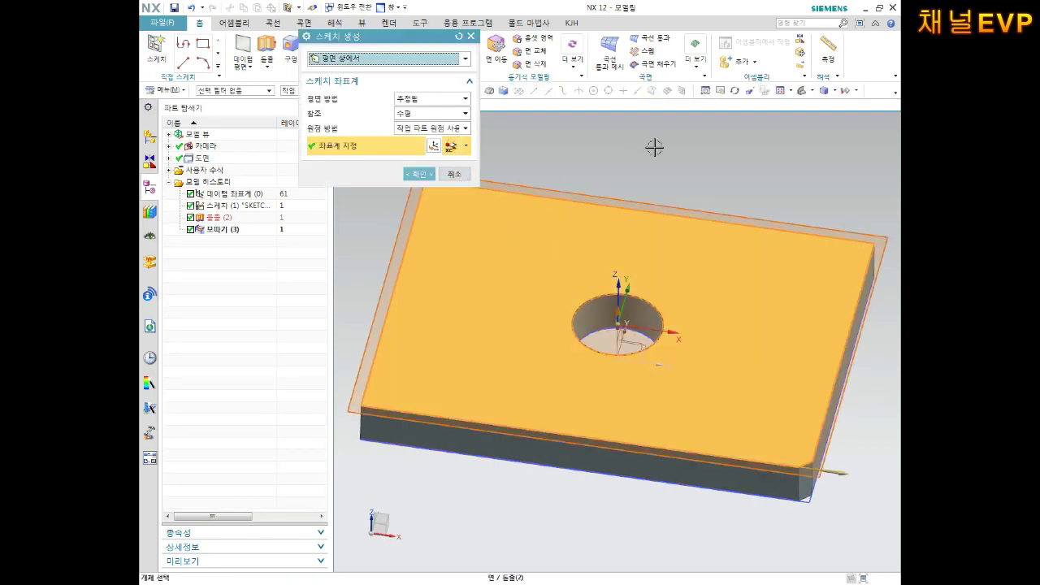
pyautogui.press('Escape')
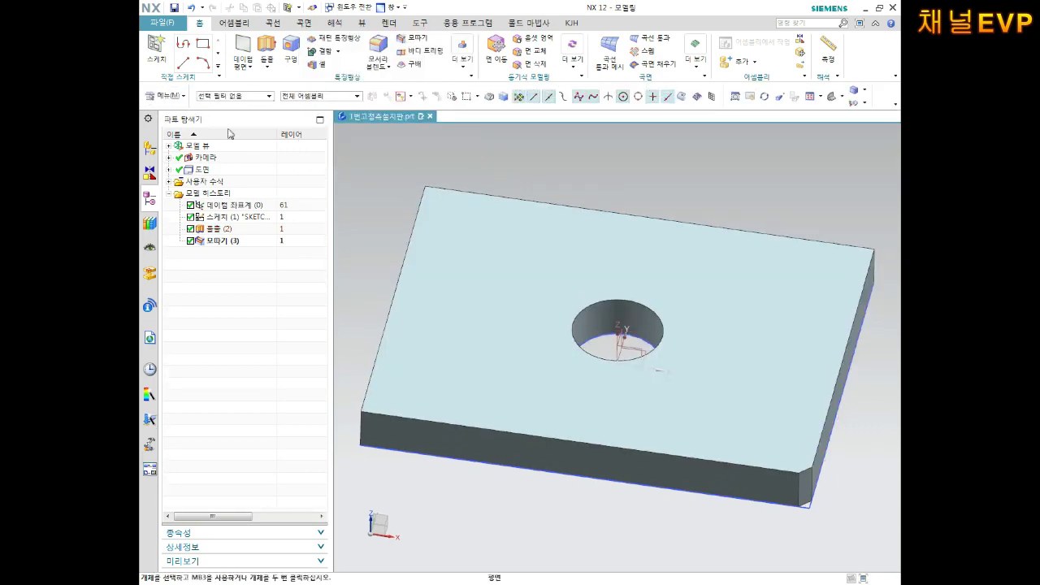
# Create a sketch on the plate's top face with a circle about 85 mm in diameter, concentric with the central hole.
pyautogui.click(156, 49)
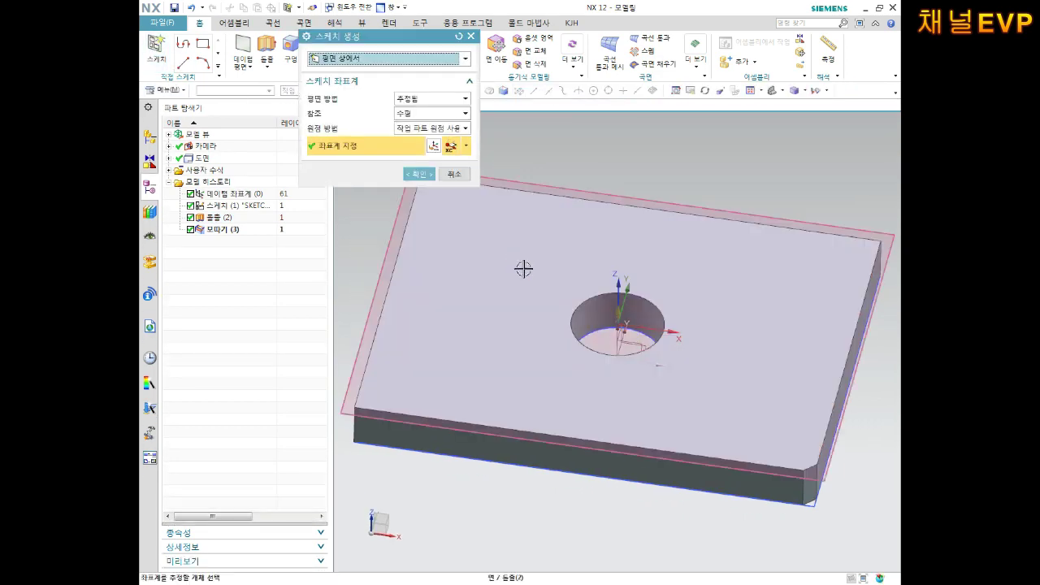
pyautogui.click(520, 259)
pyautogui.click(418, 173)
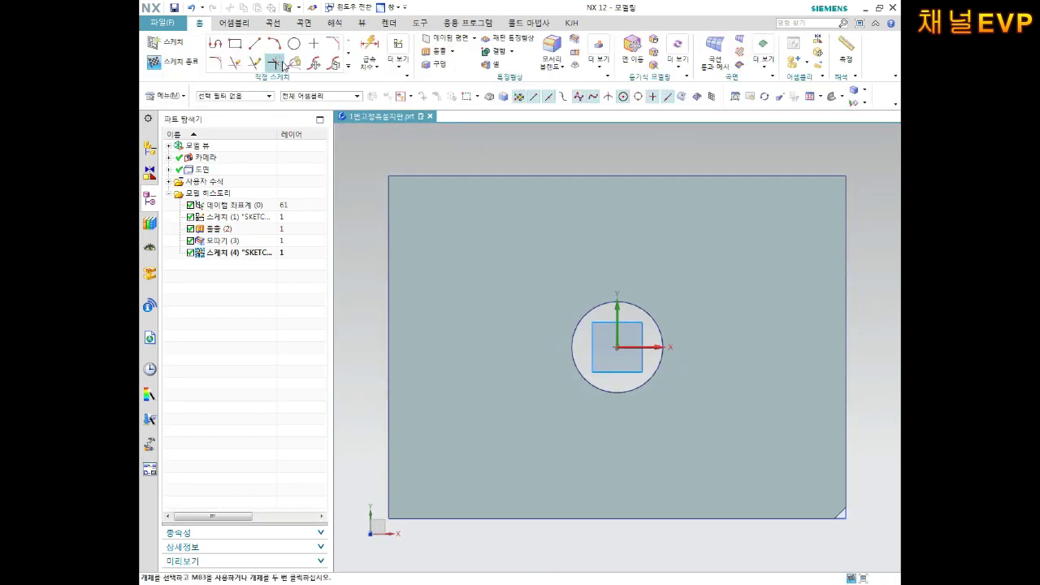
pyautogui.click(294, 43)
pyautogui.click(617, 342)
pyautogui.click(688, 270)
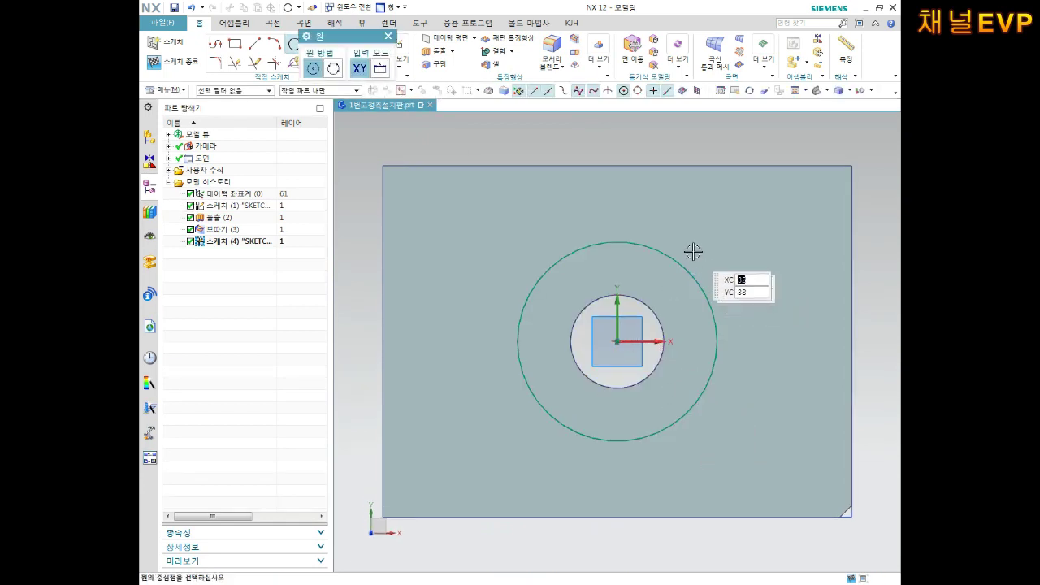
pyautogui.press('Escape')
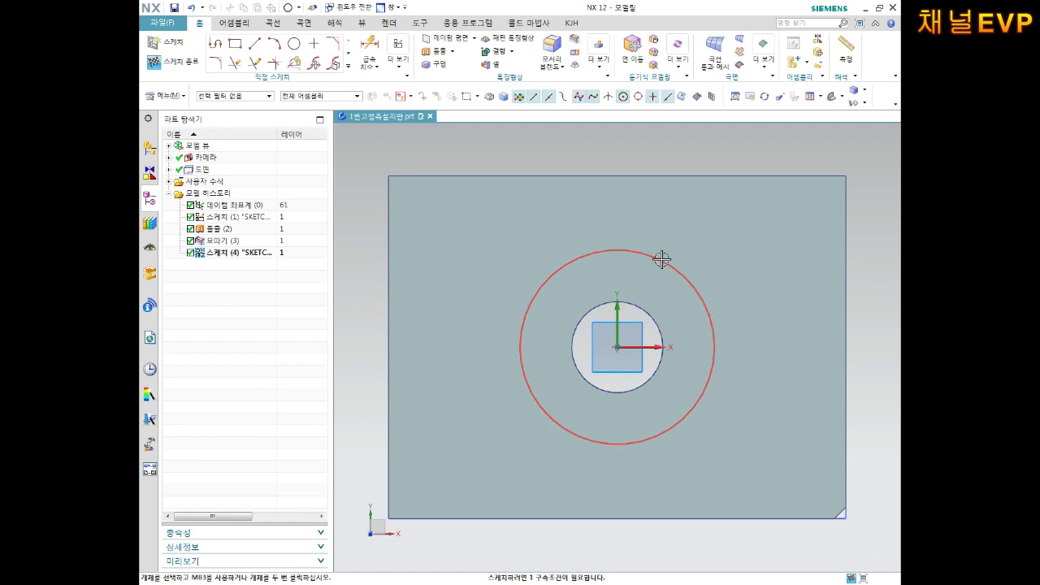
# Dimension the diameter of the circle on the top face to 100 mm.
pyautogui.press('d')
pyautogui.click(667, 255)
pyautogui.click(716, 233)
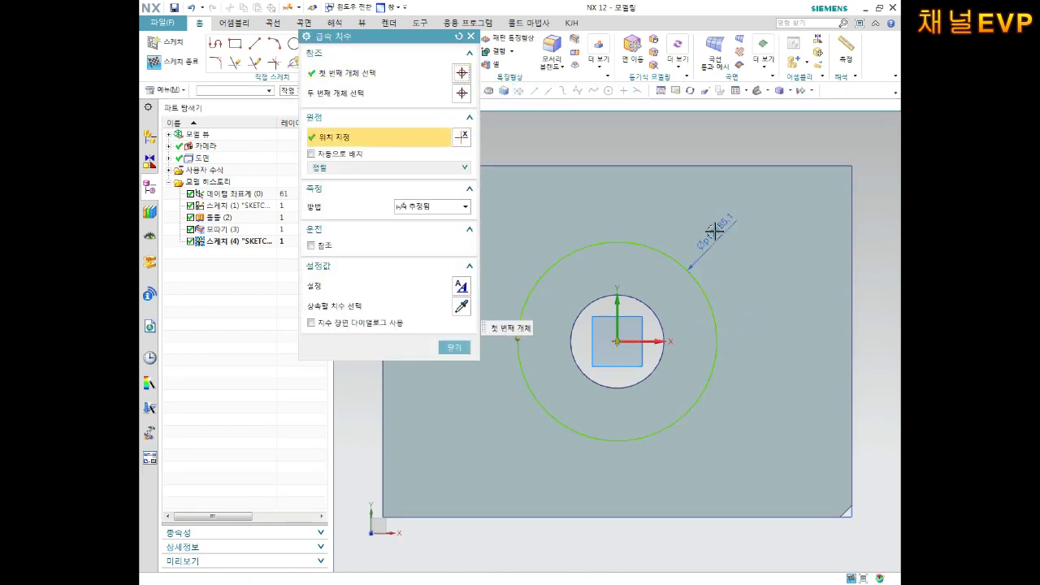
pyautogui.write('100')
pyautogui.press('Return')
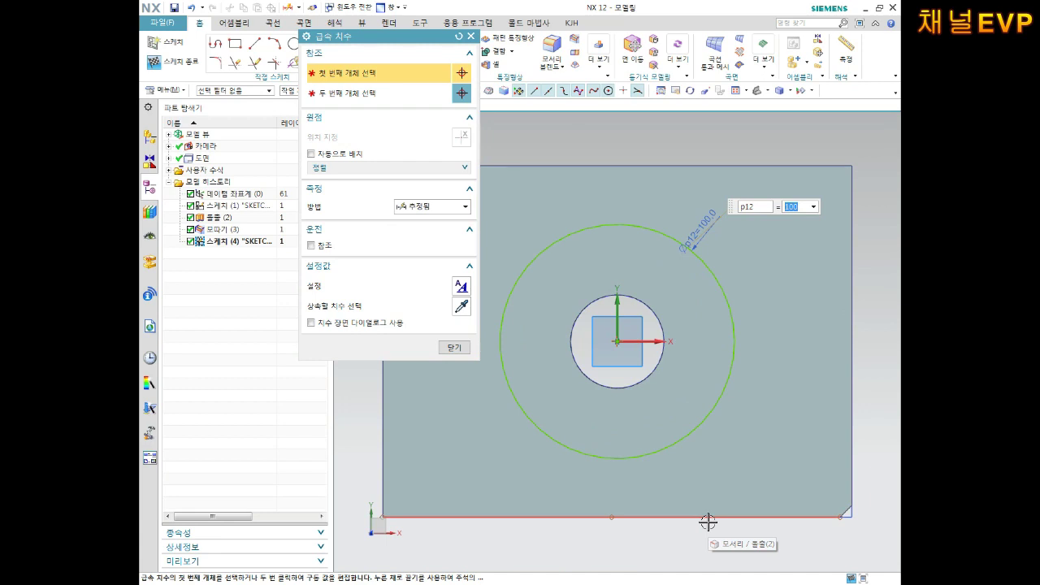
pyautogui.click(454, 347)
pyautogui.hotkey('ctrl', 'q')
pyautogui.moveTo(626, 341); pyautogui.dragTo(631, 291, button='middle')
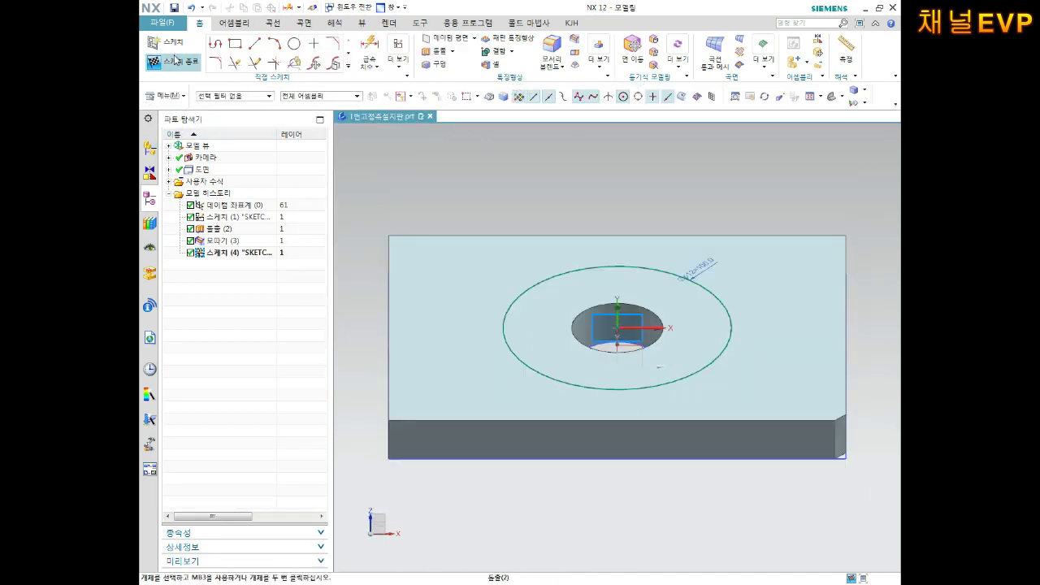
# Finish the sketch and extrude the 100 mm circle from 0 to -5 mm, subtracting it from the plate as a round recess.
pyautogui.click(173, 62)
pyautogui.click(268, 46)
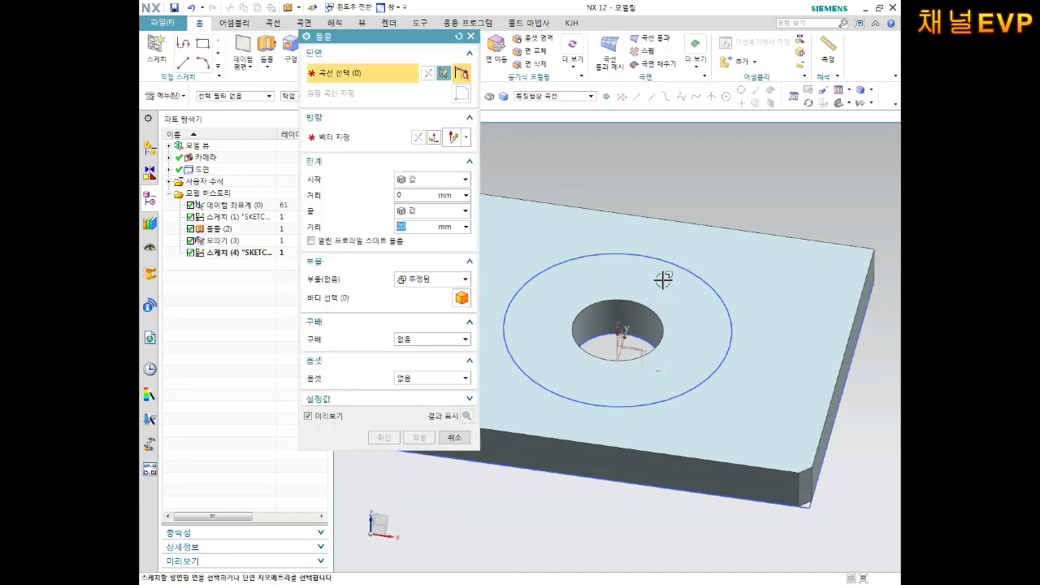
pyautogui.click(600, 254)
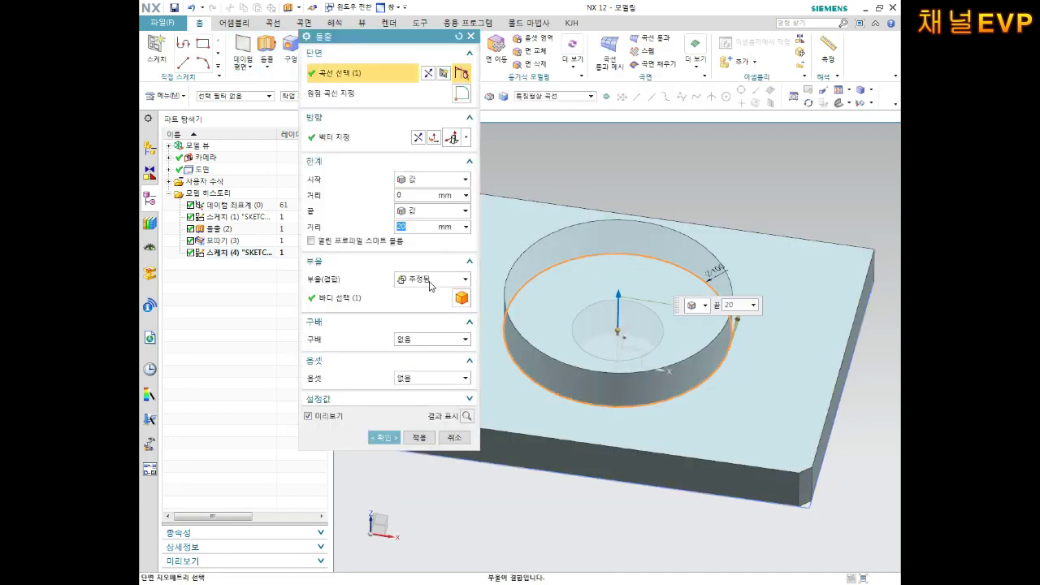
pyautogui.write('-5')
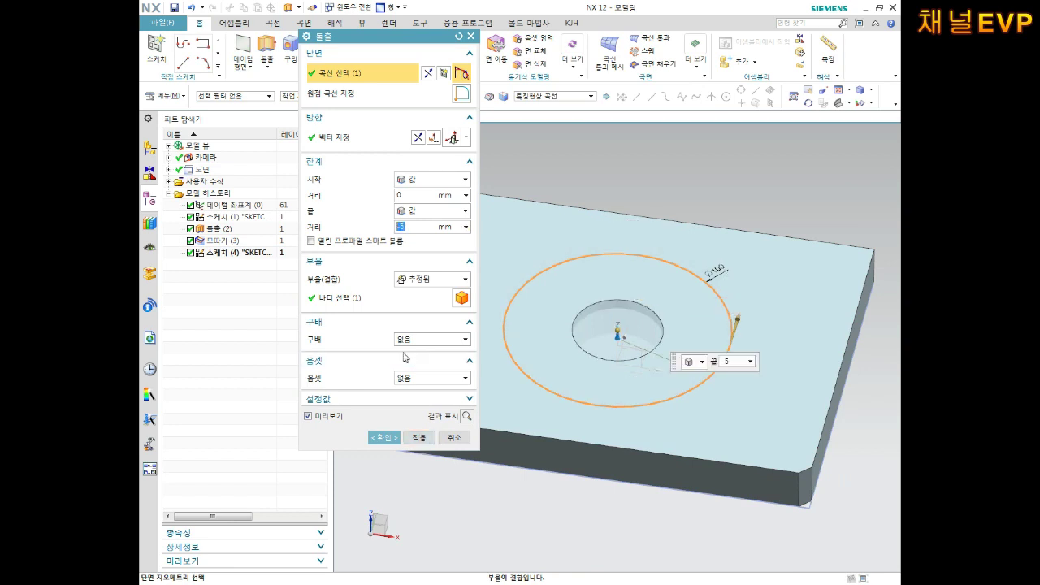
pyautogui.click(423, 281)
pyautogui.click(423, 318)
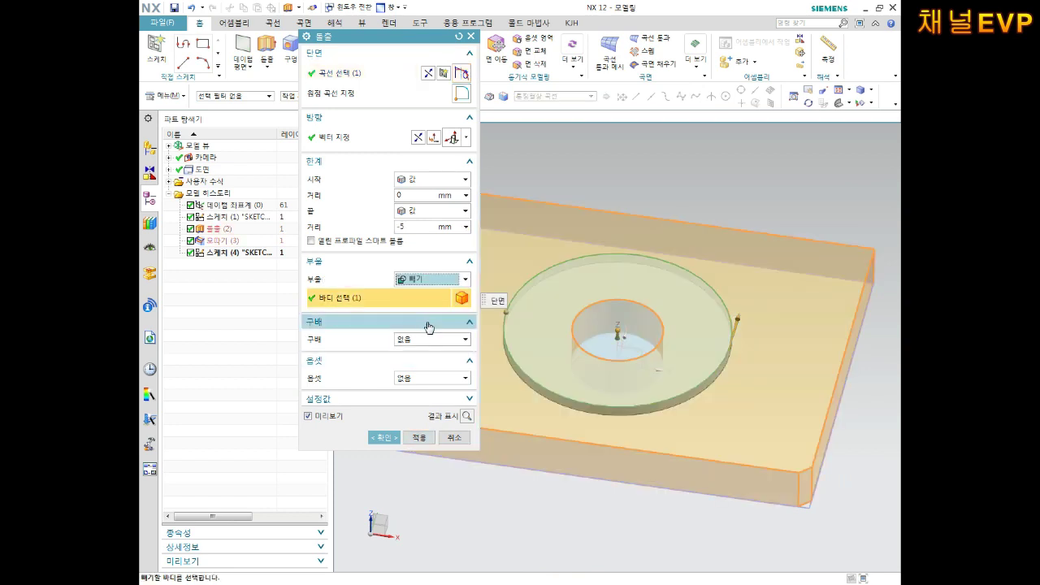
pyautogui.click(389, 439)
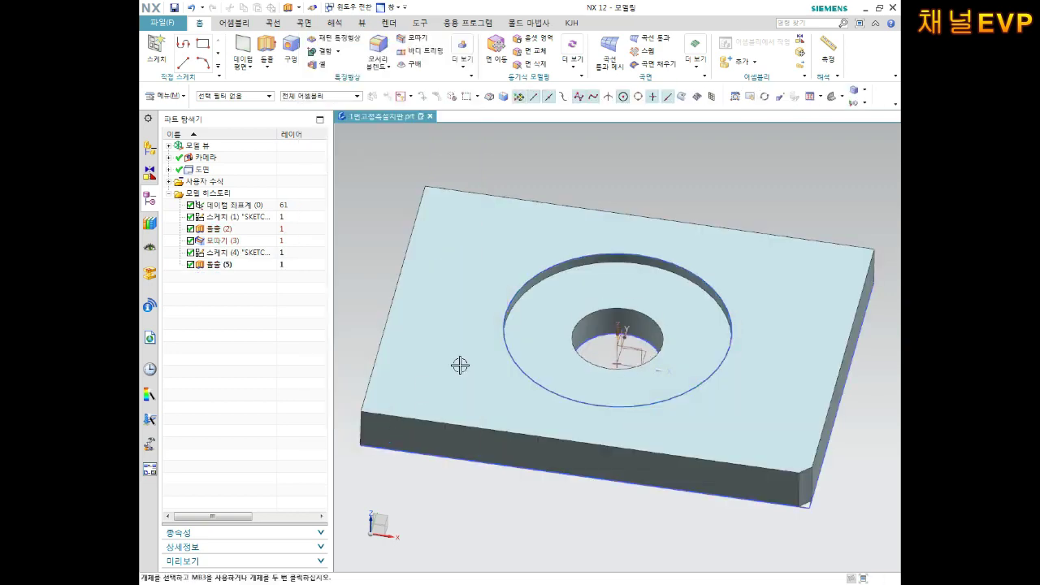
# Hide the plate's base profile sketch and the recess circle sketch.
pyautogui.moveTo(572, 399); pyautogui.dragTo(479, 388, button='middle')
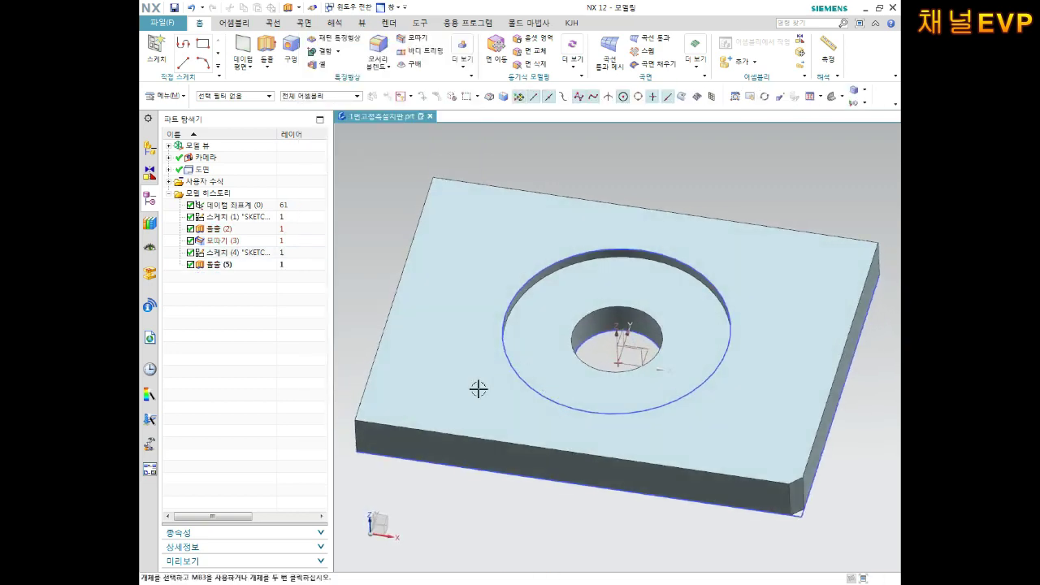
pyautogui.rightClick(241, 219)
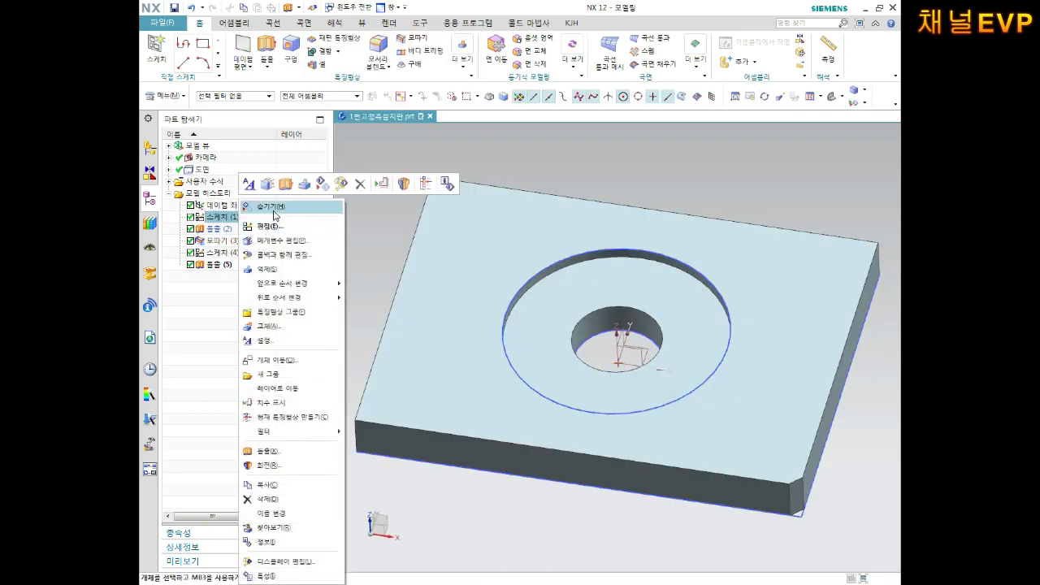
pyautogui.click(258, 206)
pyautogui.rightClick(237, 253)
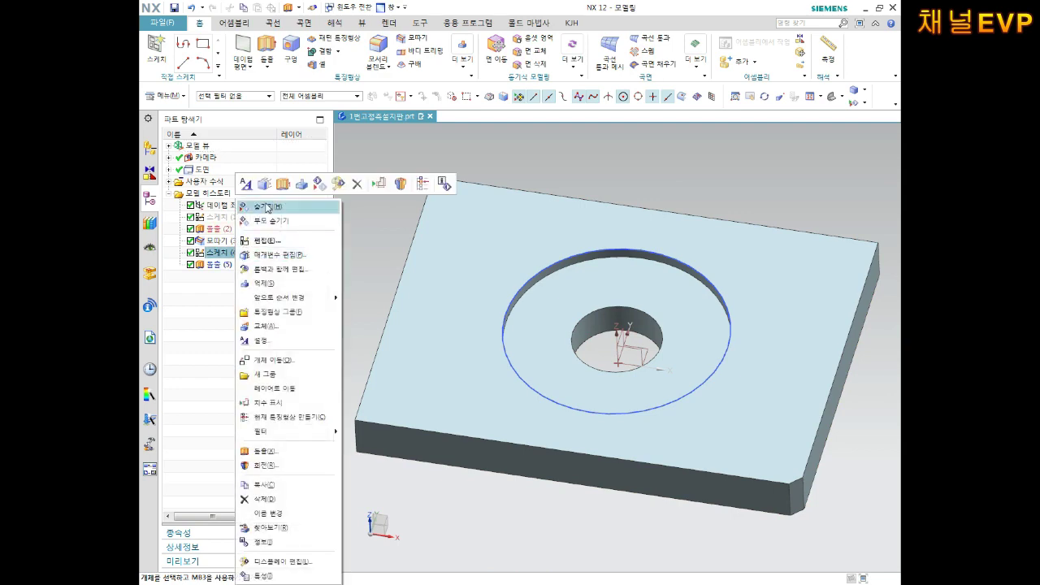